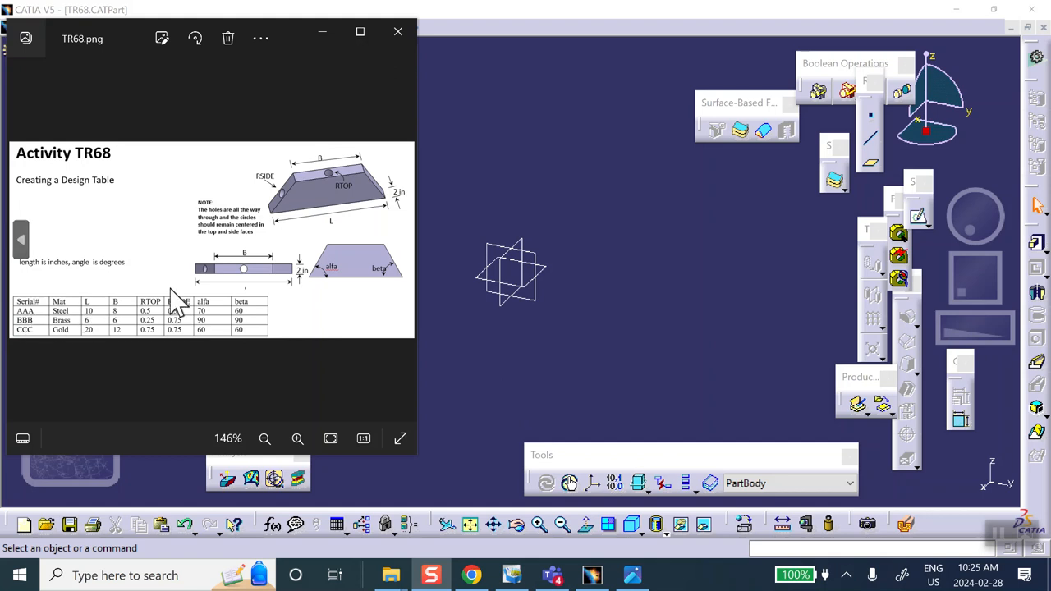
# Step: Sketch a closed trapezoid on the yz plane, base on the horizontal axis about 12.7 in long, pulling its upper-left corner inward for a top about 6.4 in
pyautogui.click(612, 179)
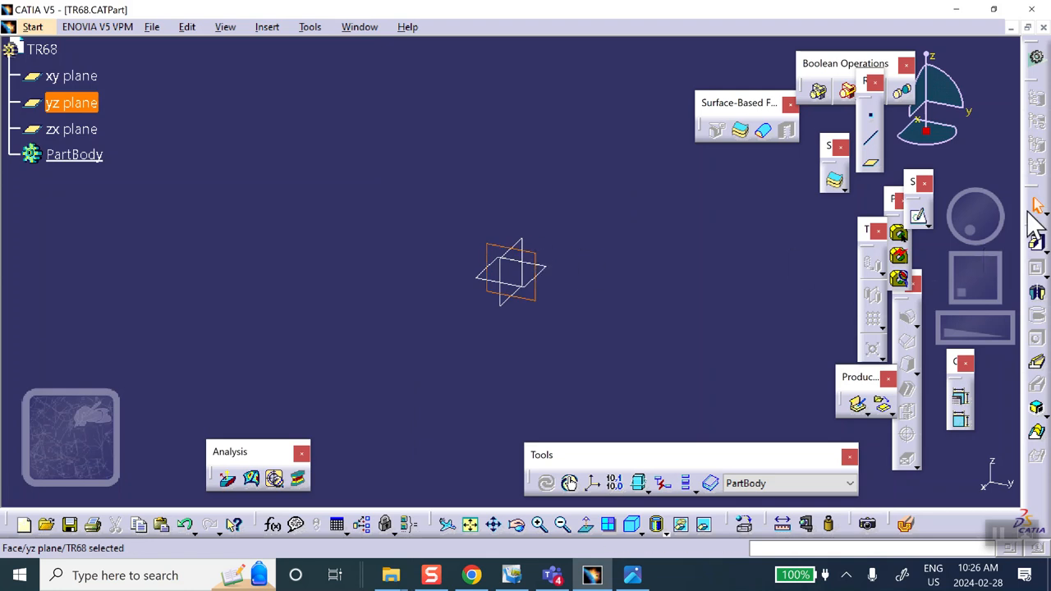
pyautogui.click(917, 223)
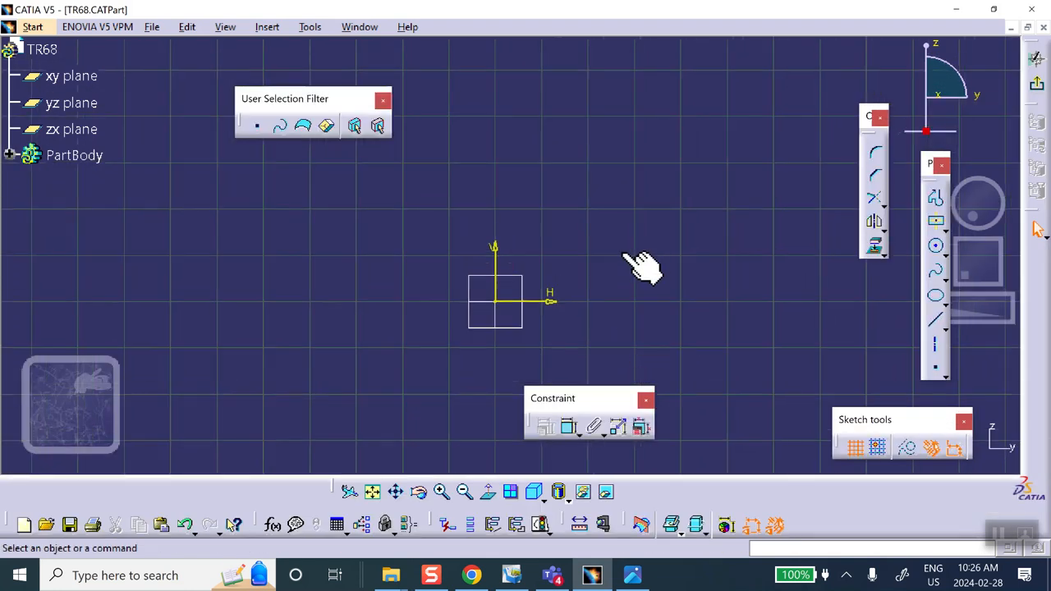
pyautogui.click(935, 198)
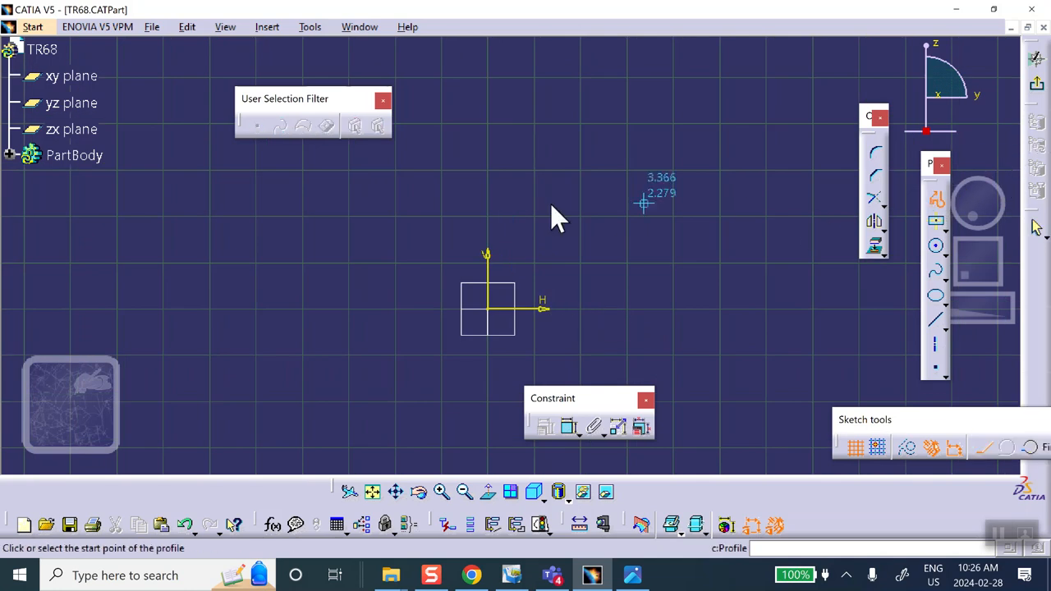
pyautogui.click(223, 305)
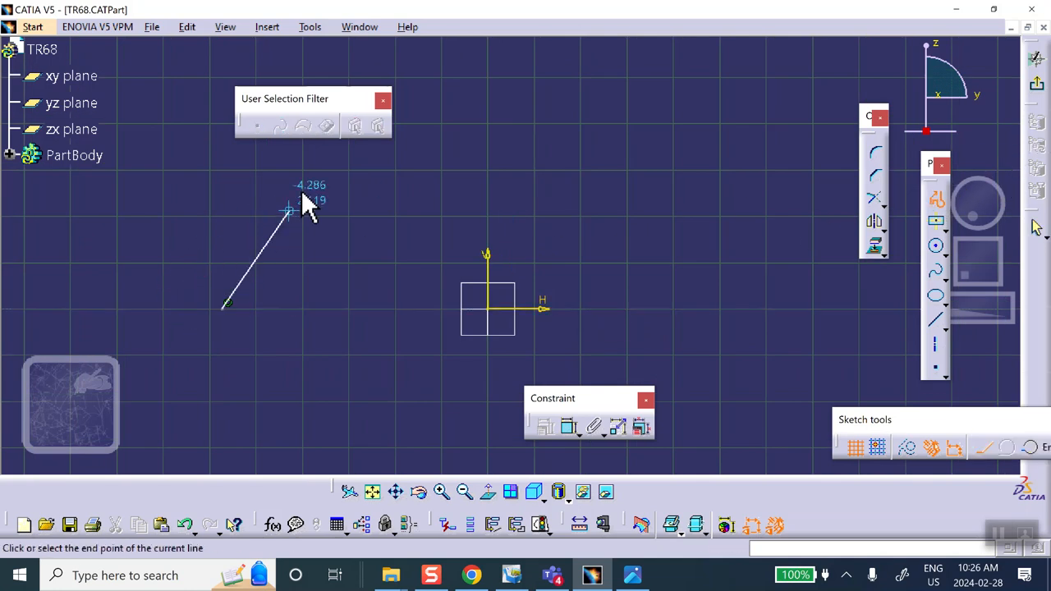
pyautogui.click(688, 176)
pyautogui.click(813, 307)
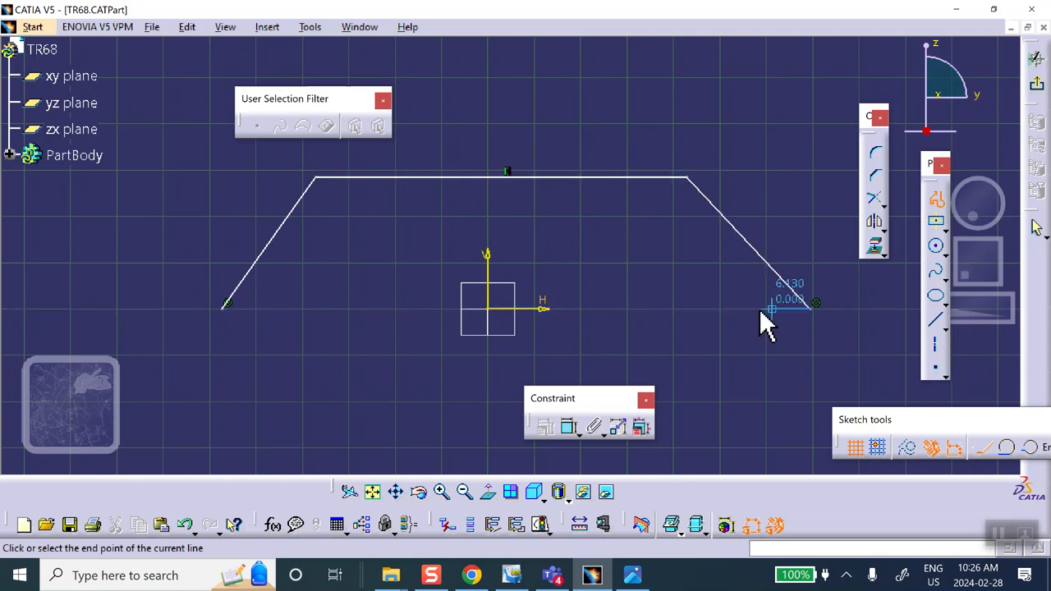
pyautogui.click(224, 305)
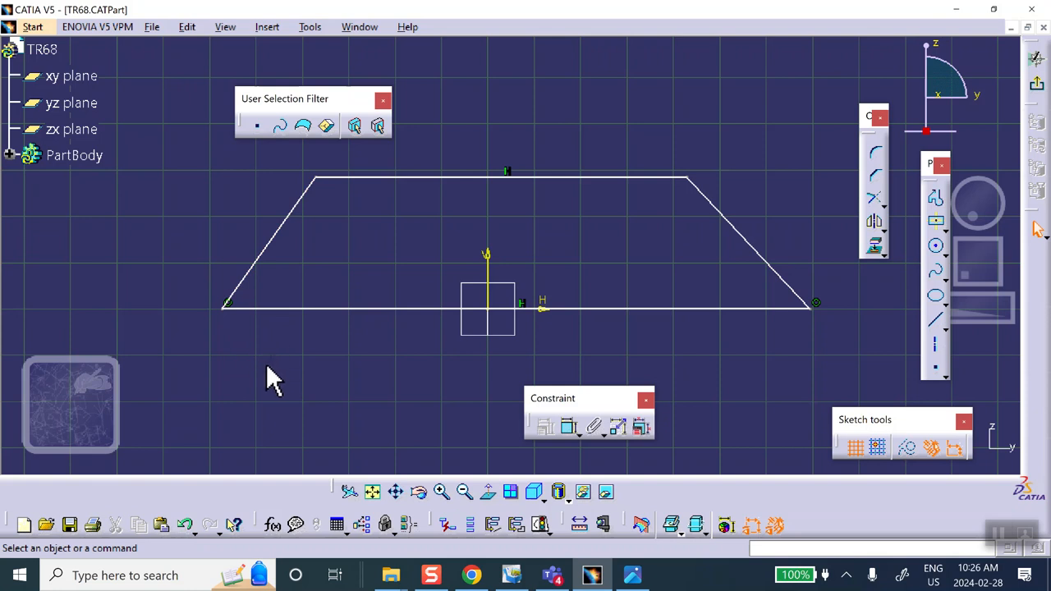
pyautogui.moveTo(315, 179); pyautogui.dragTo(401, 189)
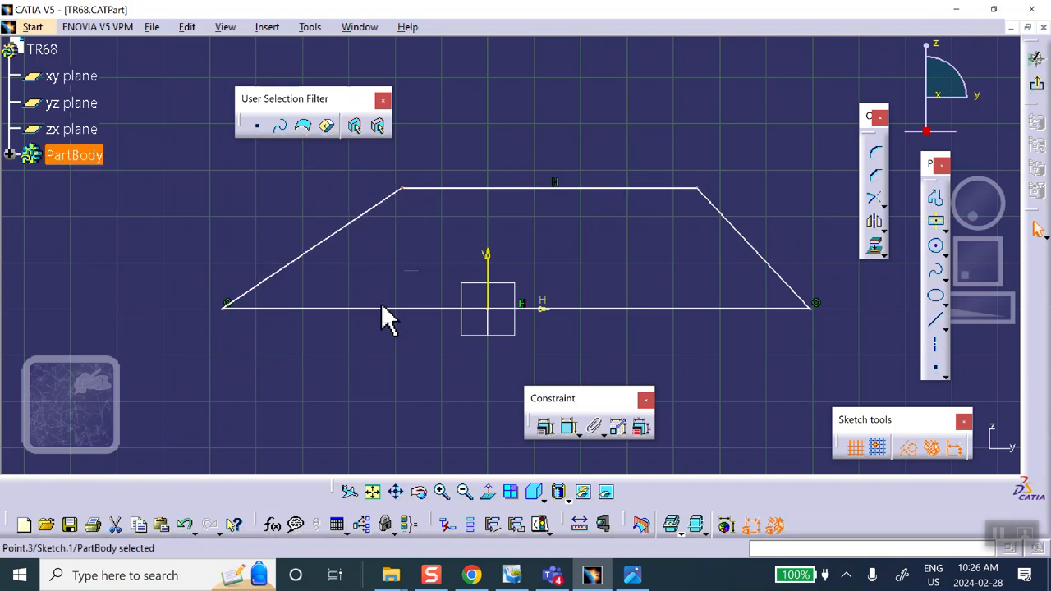
pyautogui.click(316, 376)
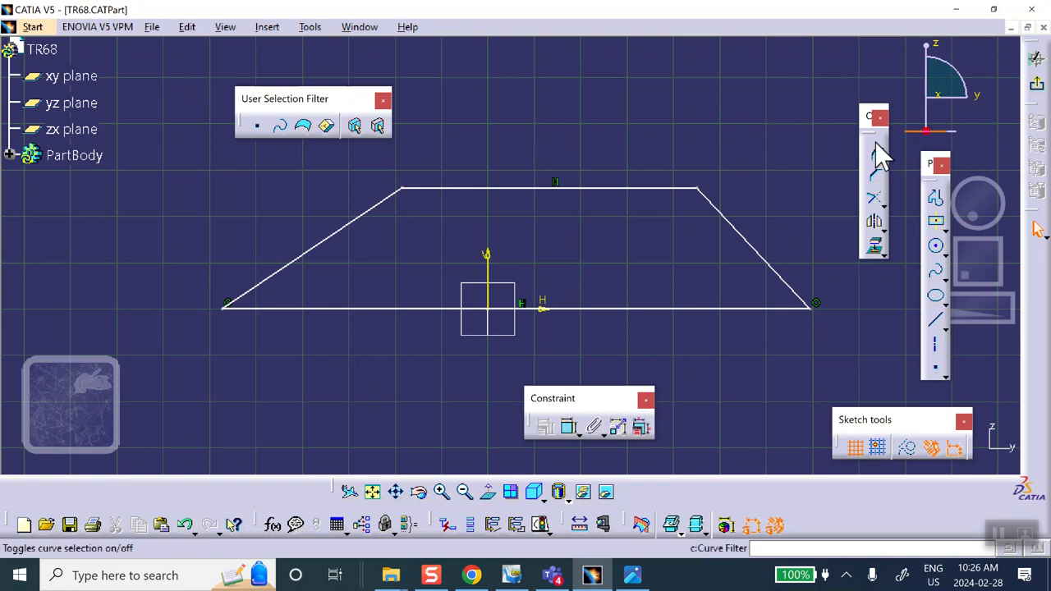
# Step: Dimension the lengths of the trapezoid's top edge and base with linear constraints
pyautogui.click(567, 427)
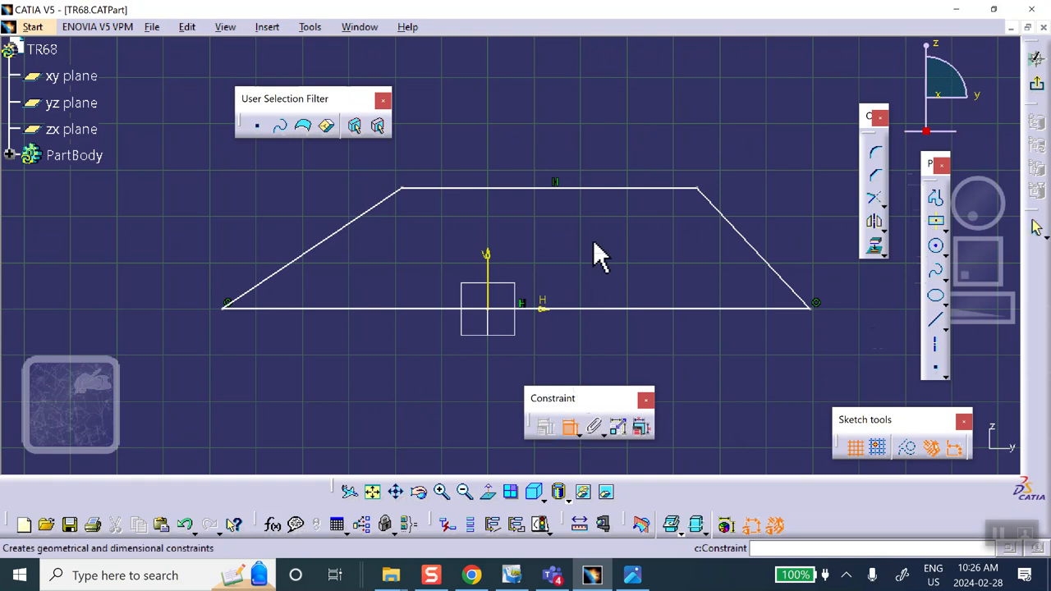
pyautogui.click(598, 189)
pyautogui.click(604, 117)
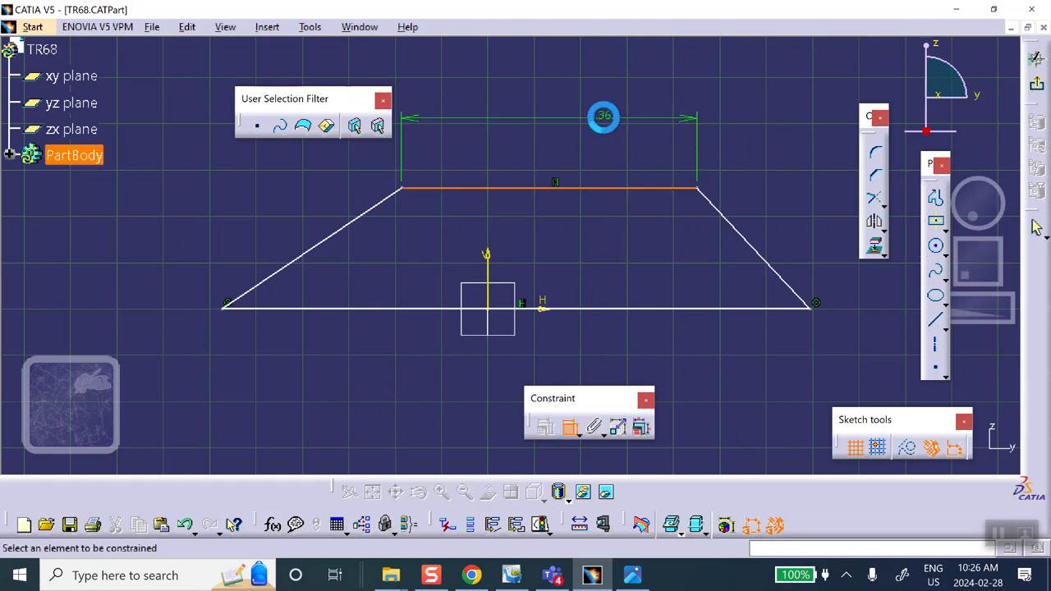
pyautogui.click(590, 309)
pyautogui.click(584, 367)
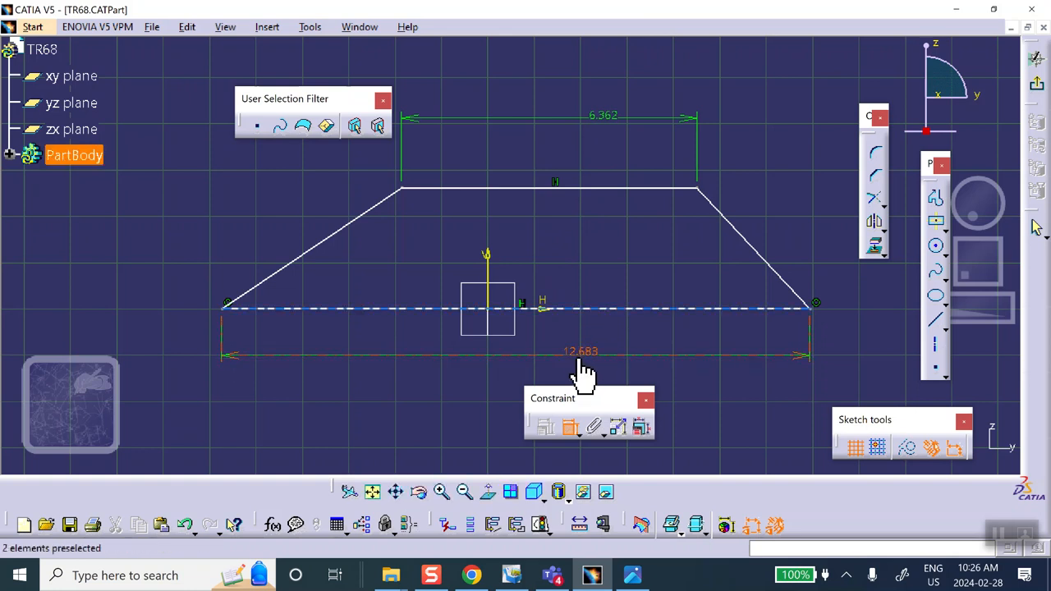
# Step: Add angle constraints between the base and each of the trapezoid's two slanted sides
pyautogui.click(335, 238)
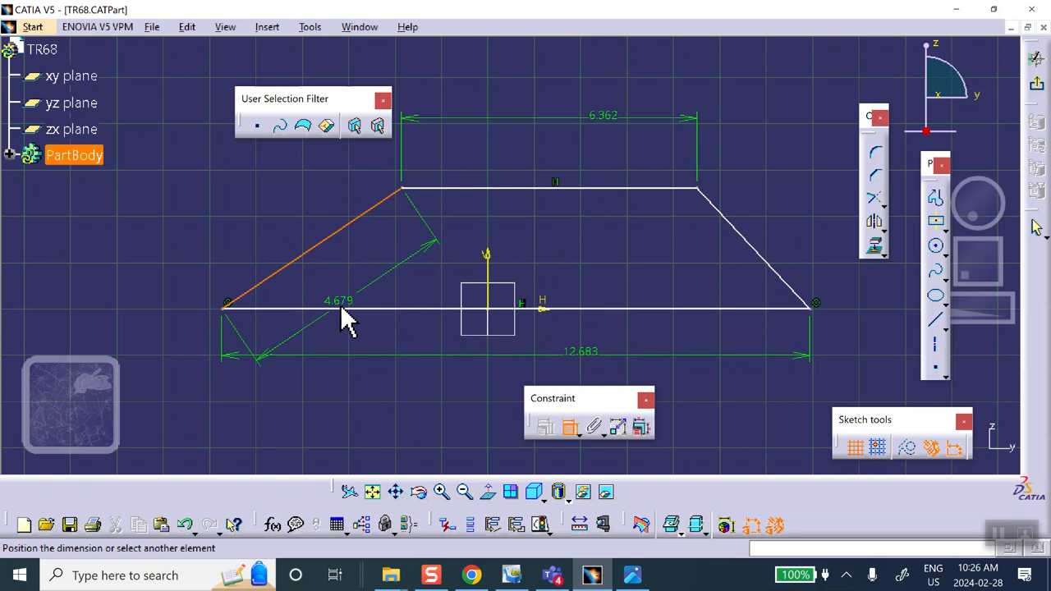
pyautogui.click(356, 309)
pyautogui.click(361, 260)
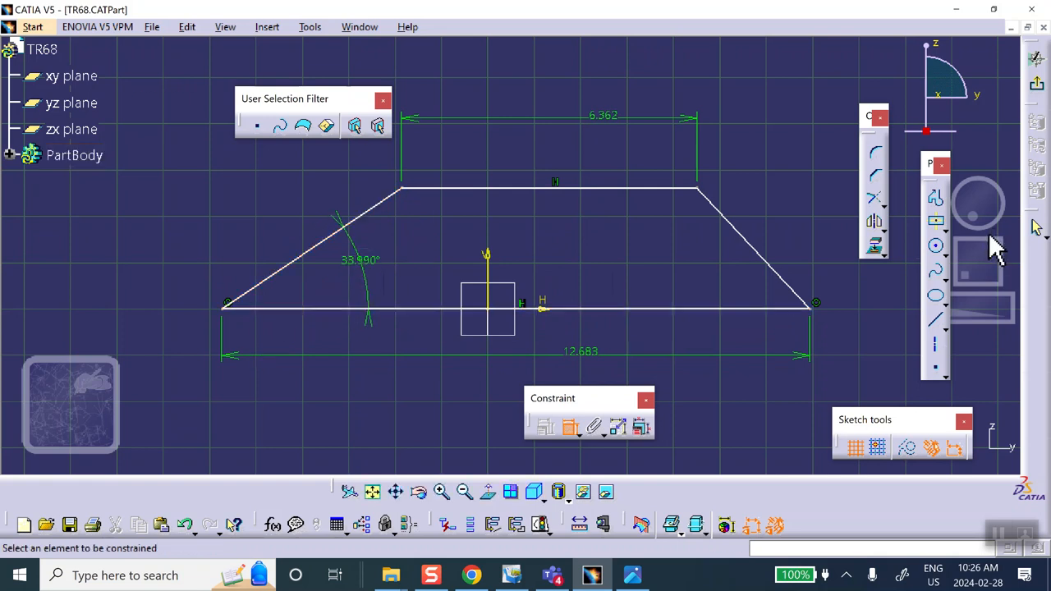
pyautogui.click(790, 284)
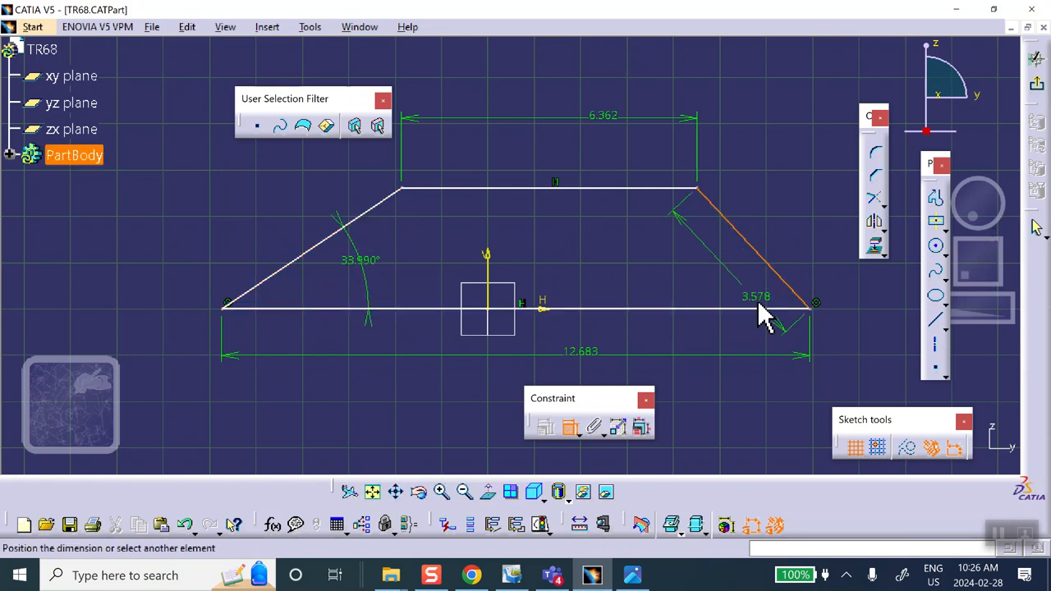
pyautogui.click(768, 309)
pyautogui.click(722, 261)
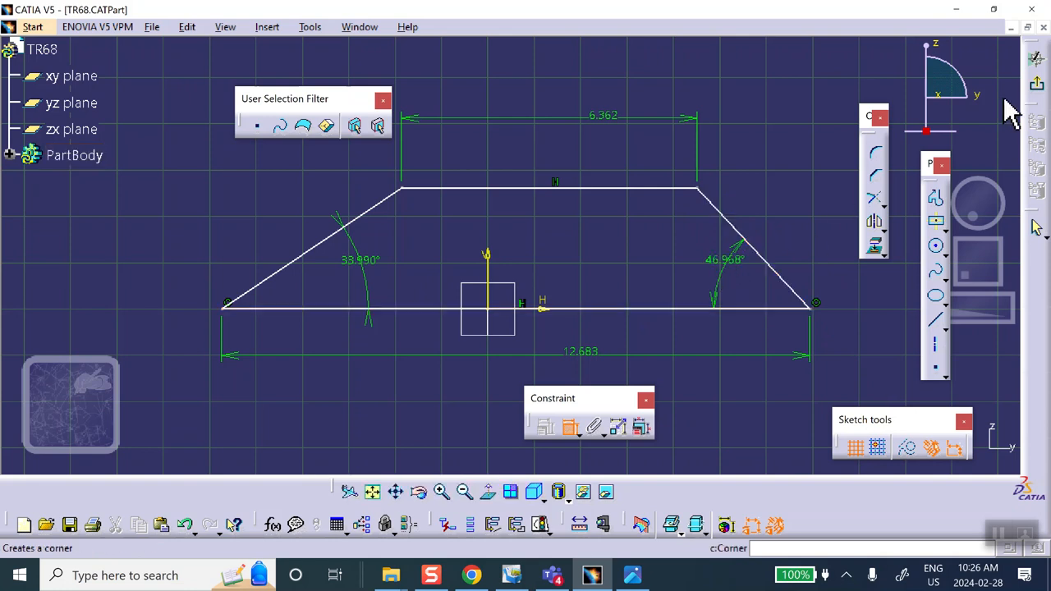
# Step: Leave the sketch and extrude the trapezoid profile as a Pad with a length of 2 in
pyautogui.click(1036, 83)
pyautogui.moveTo(467, 239)
pyautogui.mouseDown(button='middle')
pyautogui.moveTo(458, 211)
pyautogui.moveTo(475, 176)
pyautogui.mouseUp(button='middle')
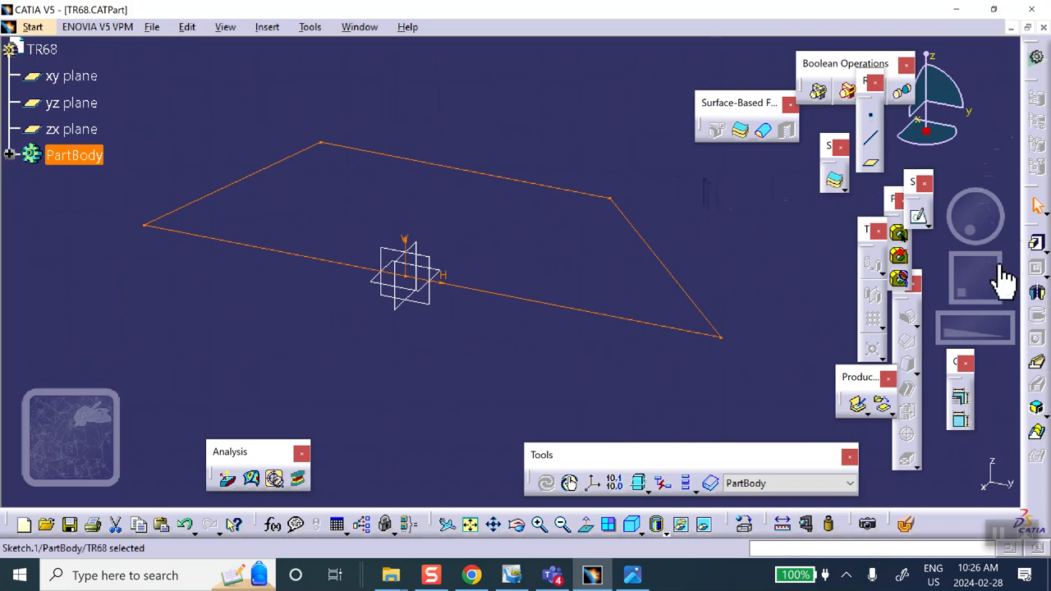
pyautogui.click(1036, 244)
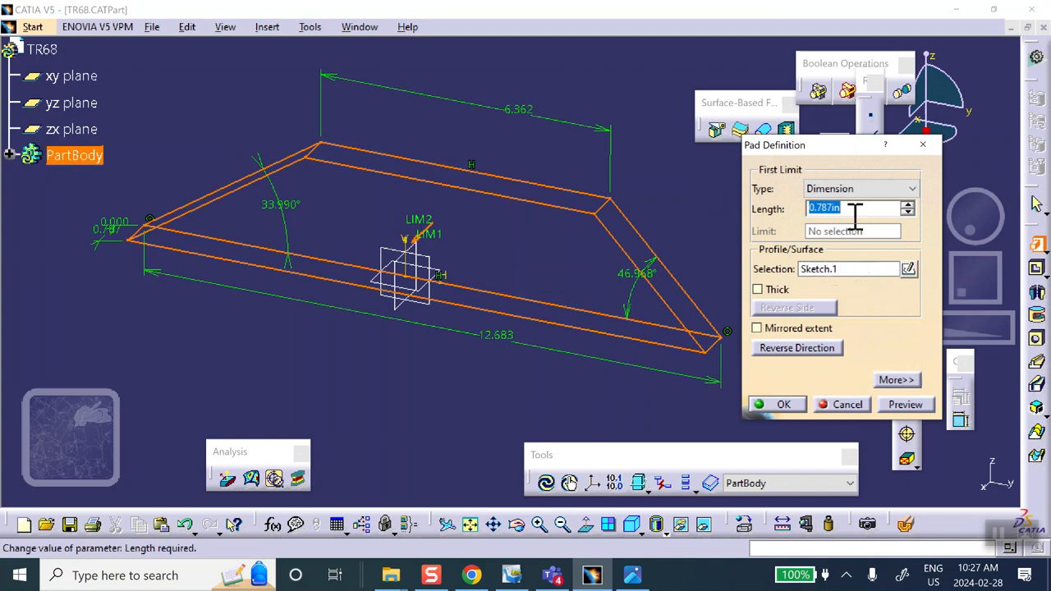
pyautogui.write('2')
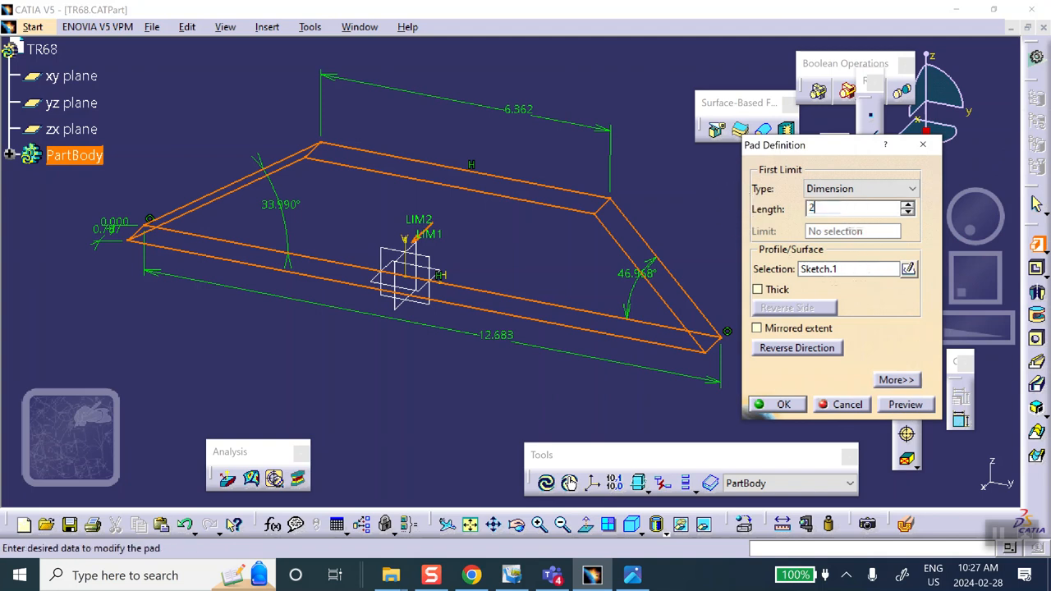
pyautogui.click(793, 406)
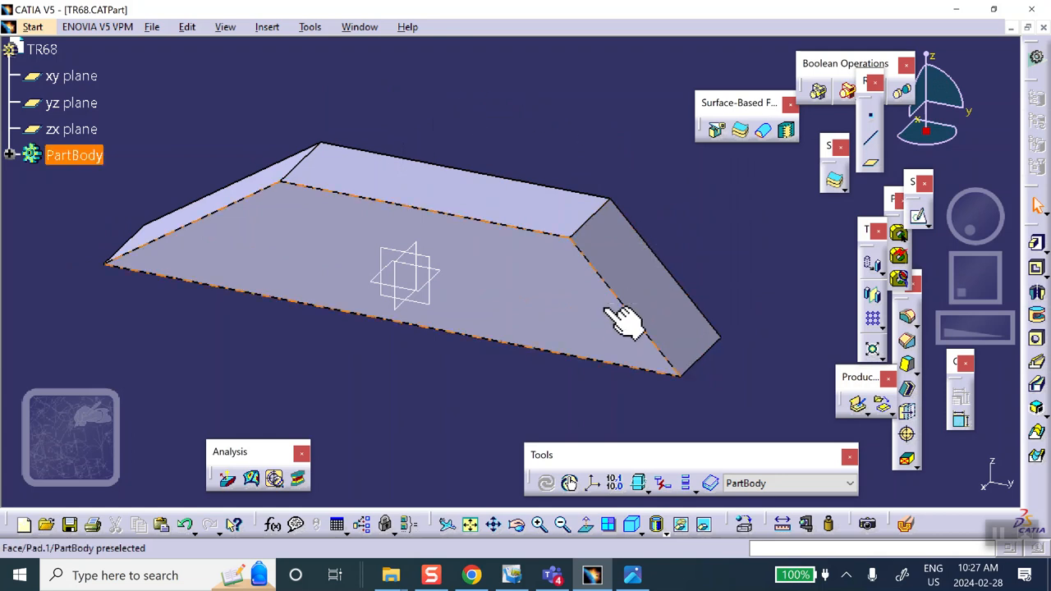
# Step: Start a sketch on the pad's sloped end face on the negative Y side and view it normal to the sketch plane
pyautogui.click(668, 305)
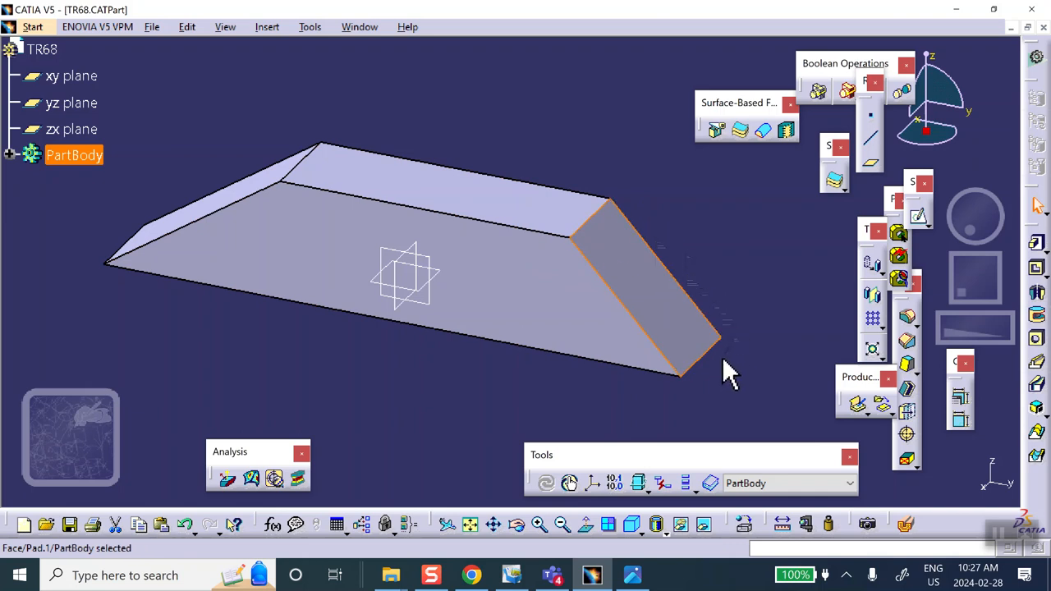
pyautogui.moveTo(312, 226); pyautogui.dragTo(423, 275)
pyautogui.click(591, 110)
pyautogui.moveTo(513, 345); pyautogui.dragTo(706, 249, button='middle')
pyautogui.moveTo(209, 284); pyautogui.dragTo(235, 293, button='middle')
pyautogui.click(346, 386)
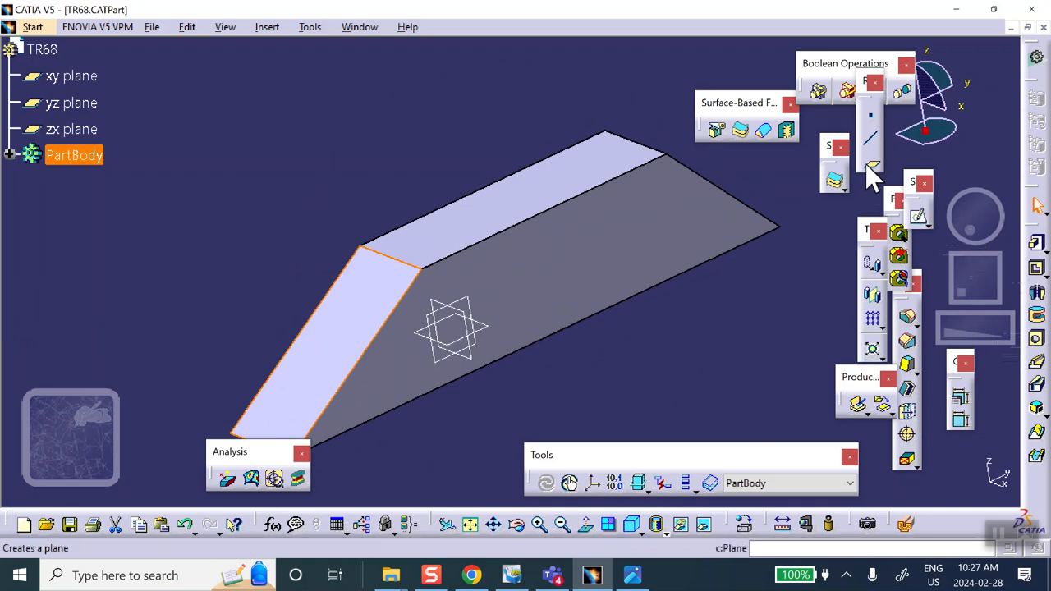
pyautogui.click(917, 216)
pyautogui.moveTo(556, 323)
pyautogui.mouseDown(button='middle')
pyautogui.moveTo(618, 186)
pyautogui.moveTo(684, 122)
pyautogui.mouseUp(button='middle')
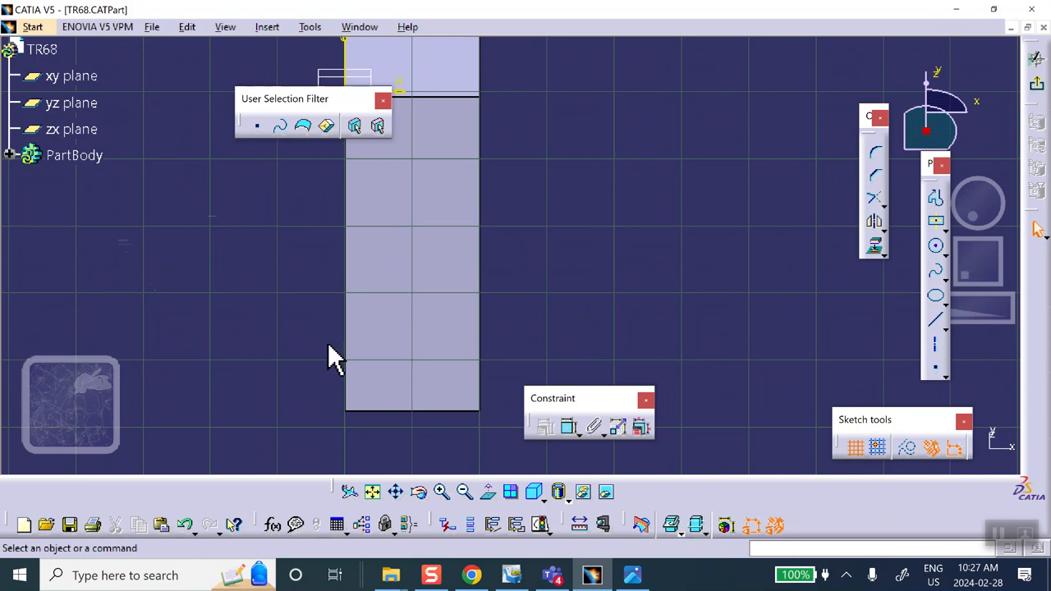
pyautogui.moveTo(598, 205)
pyautogui.mouseDown(button='middle')
pyautogui.moveTo(488, 222)
pyautogui.moveTo(535, 218)
pyautogui.mouseUp(button='middle')
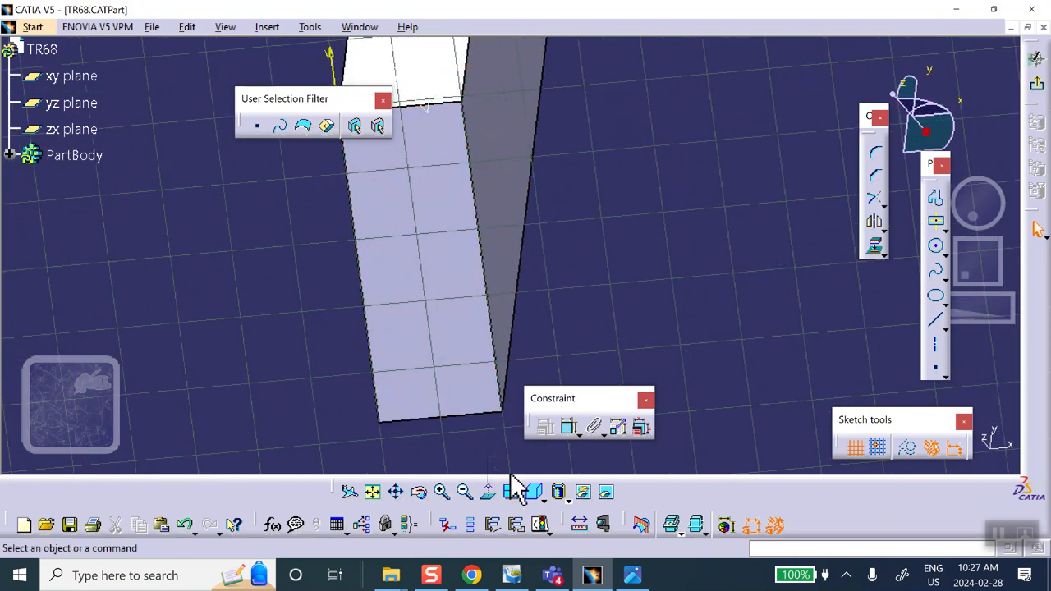
pyautogui.click(489, 493)
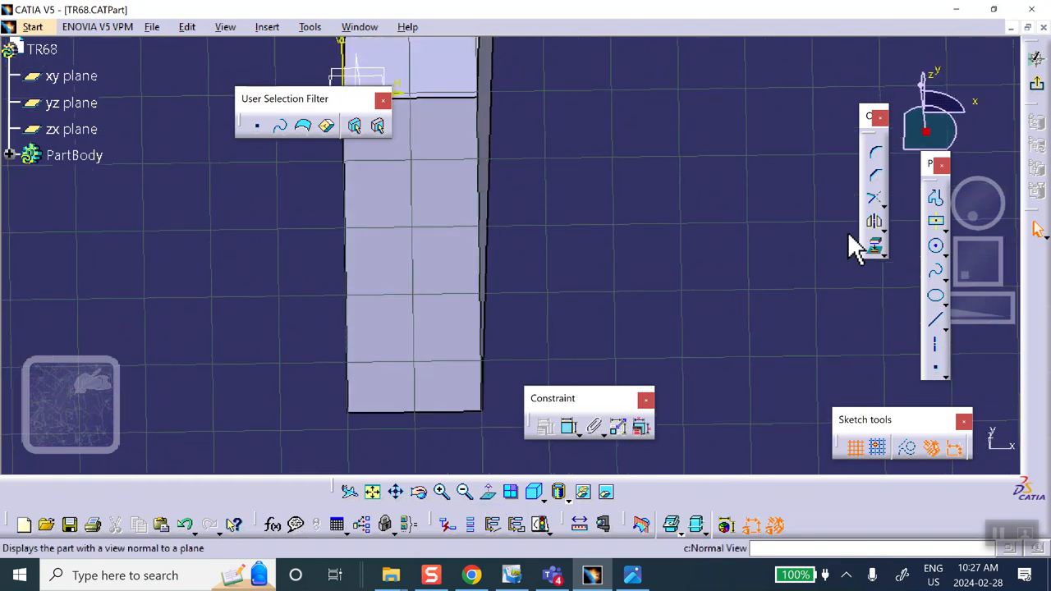
# Step: Draw a circle near the middle of the sloped end face, clear of all its edges
pyautogui.click(944, 251)
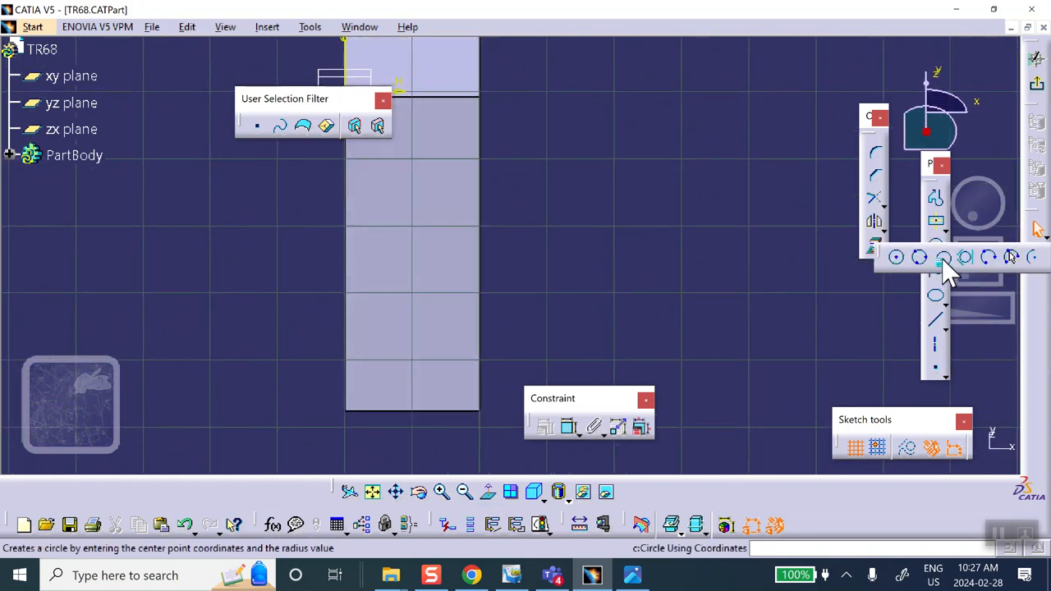
pyautogui.click(896, 257)
pyautogui.click(404, 249)
pyautogui.click(427, 265)
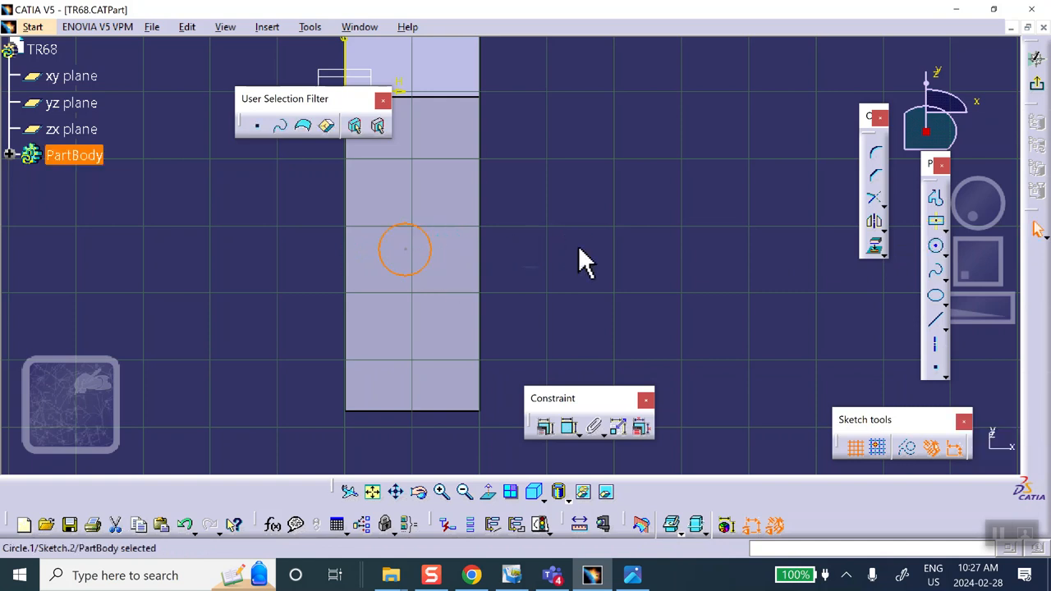
pyautogui.click(345, 221)
pyautogui.click(478, 194)
pyautogui.keyDown('ctrl'); pyautogui.click(405, 249); pyautogui.keyUp('ctrl')
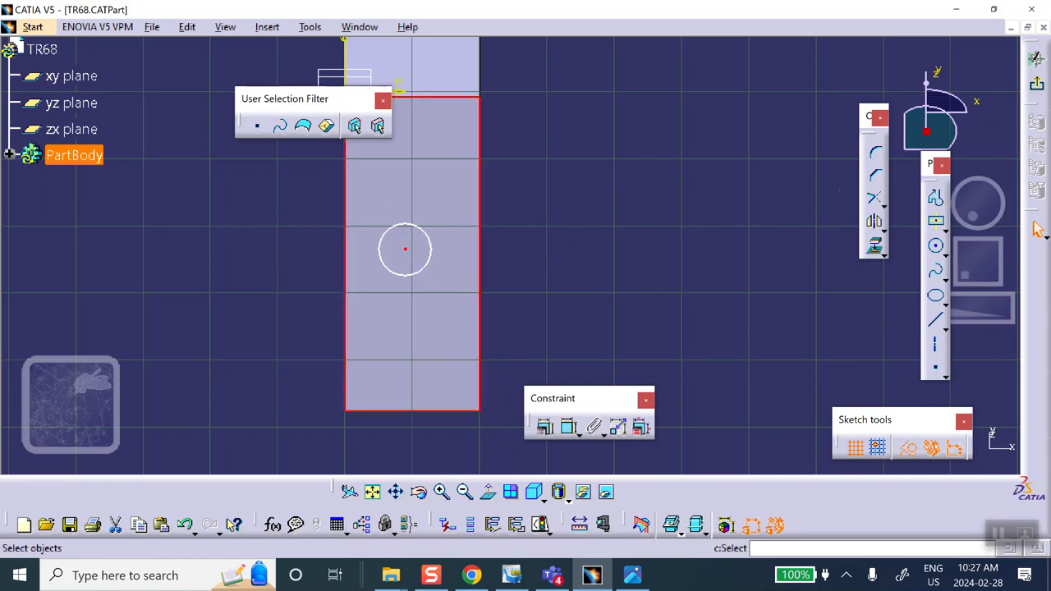
pyautogui.click(546, 427)
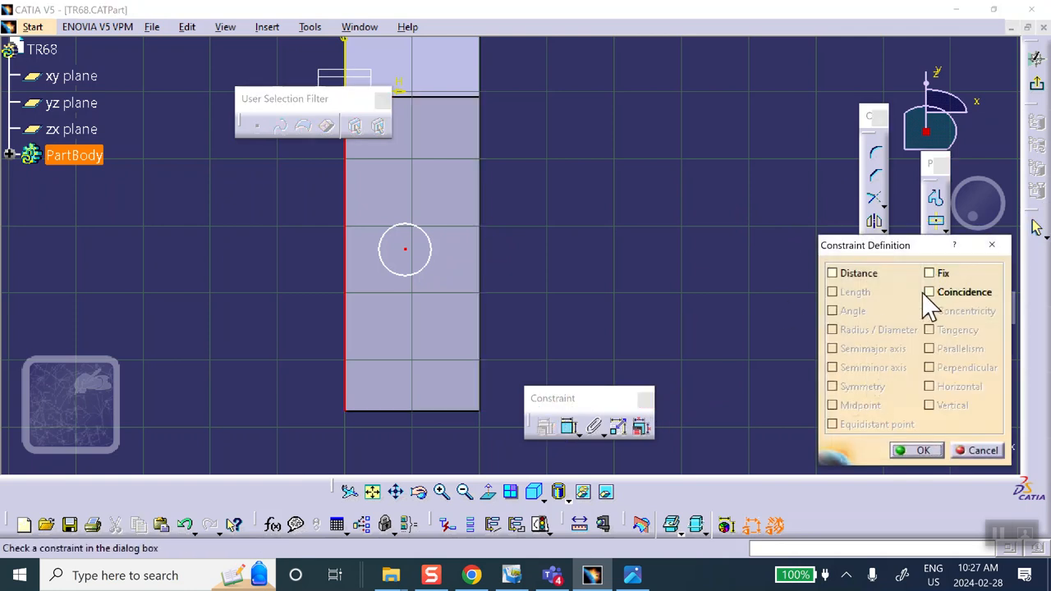
pyautogui.click(976, 449)
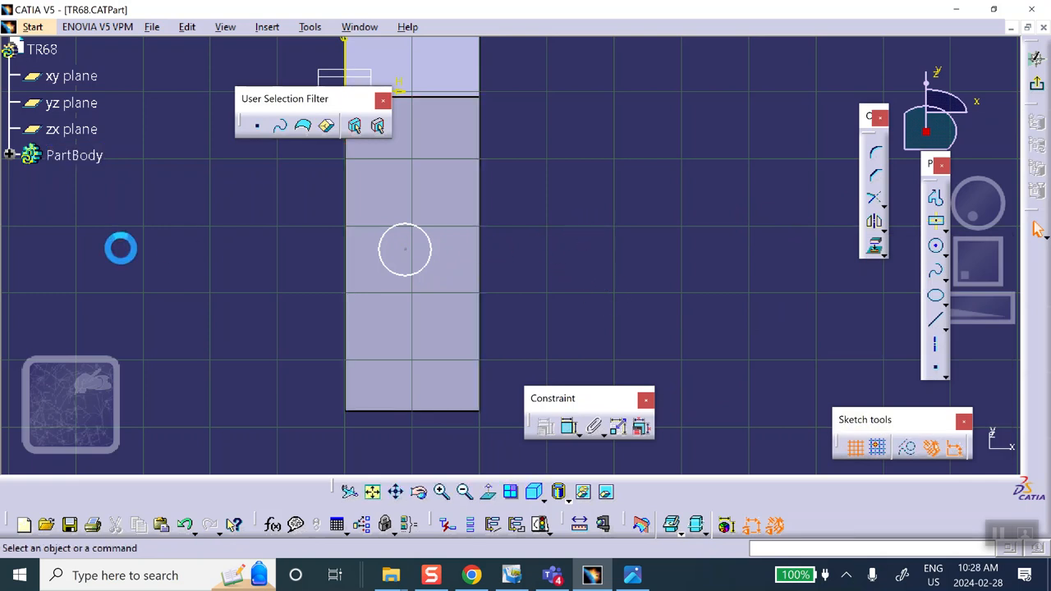
# Step: Center the circle between the face's two long edges with an Equidistant point constraint on its center
pyautogui.click(345, 247)
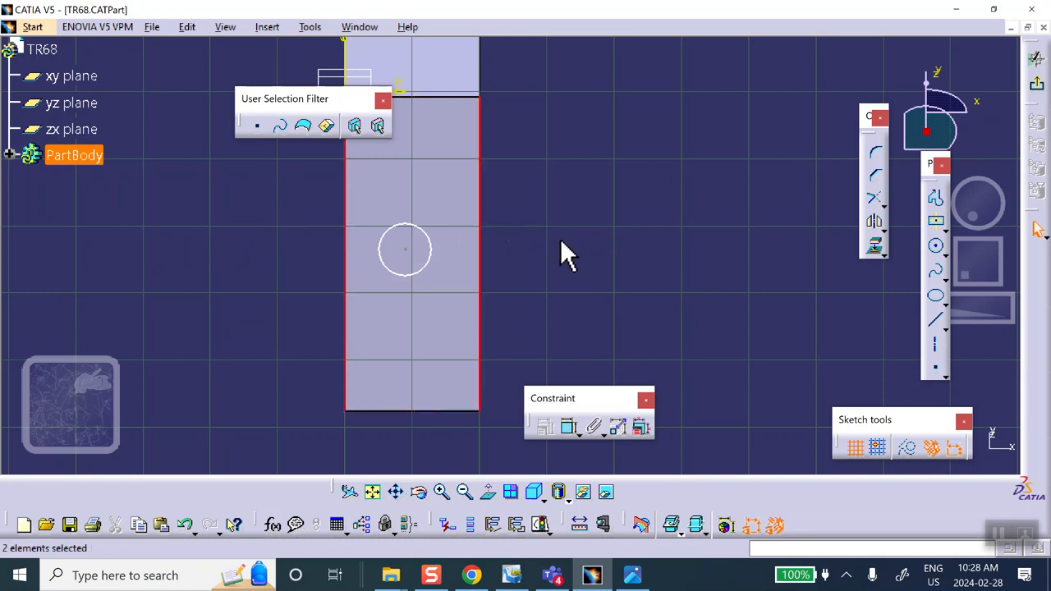
pyautogui.click(404, 249)
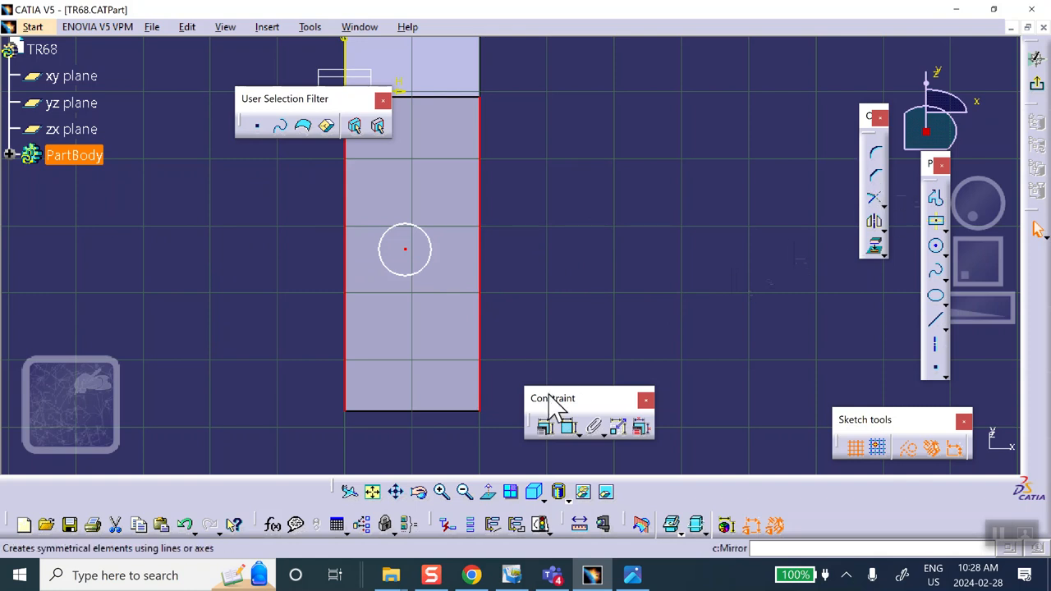
pyautogui.click(545, 426)
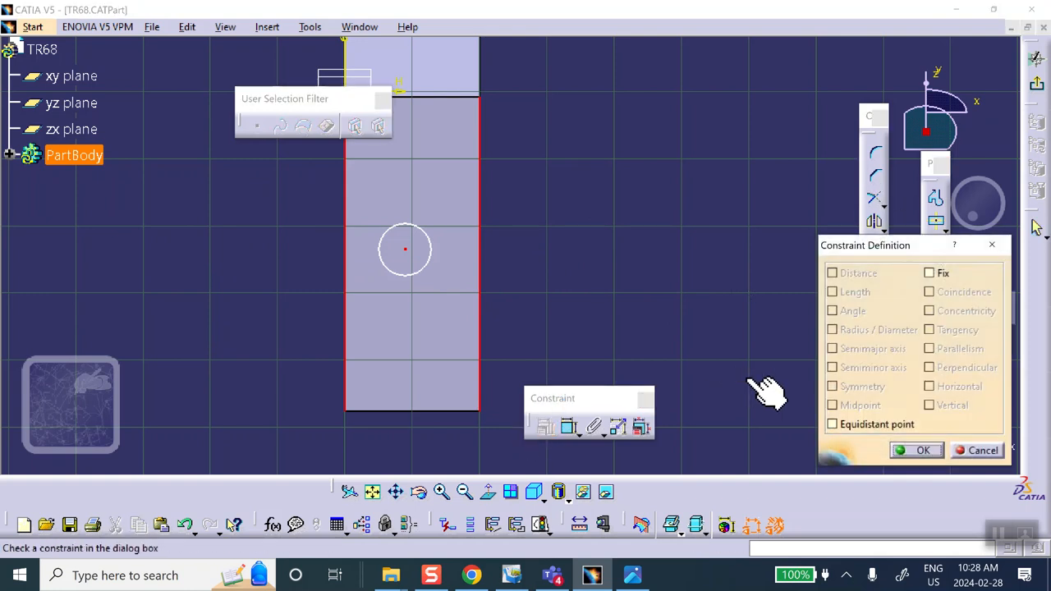
pyautogui.click(831, 424)
pyautogui.click(911, 449)
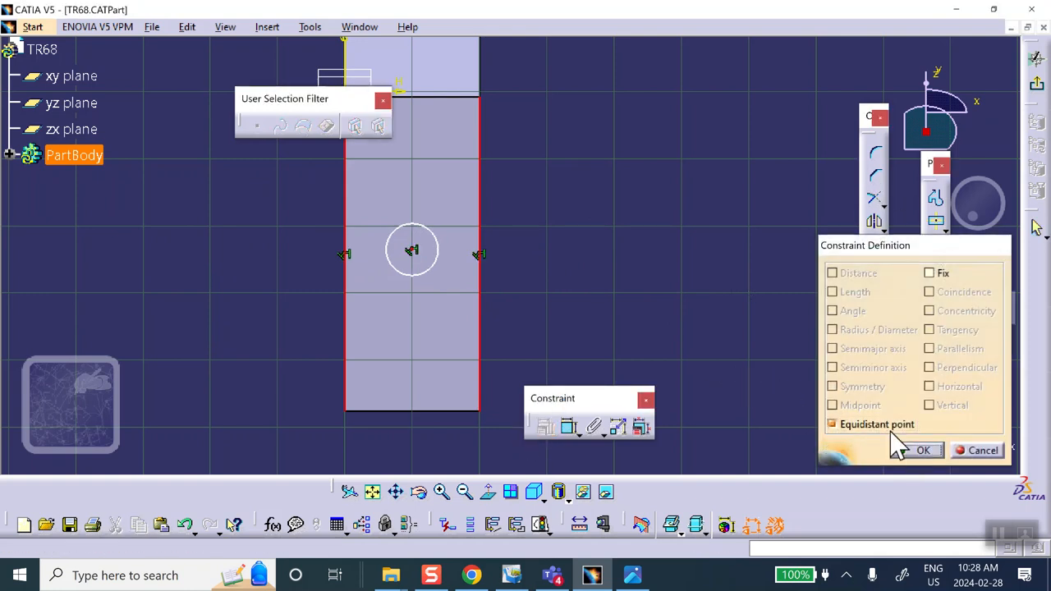
# Step: Center the circle between the sloped face's two short edges with an Equidistant point constraint on its center
pyautogui.click(457, 94)
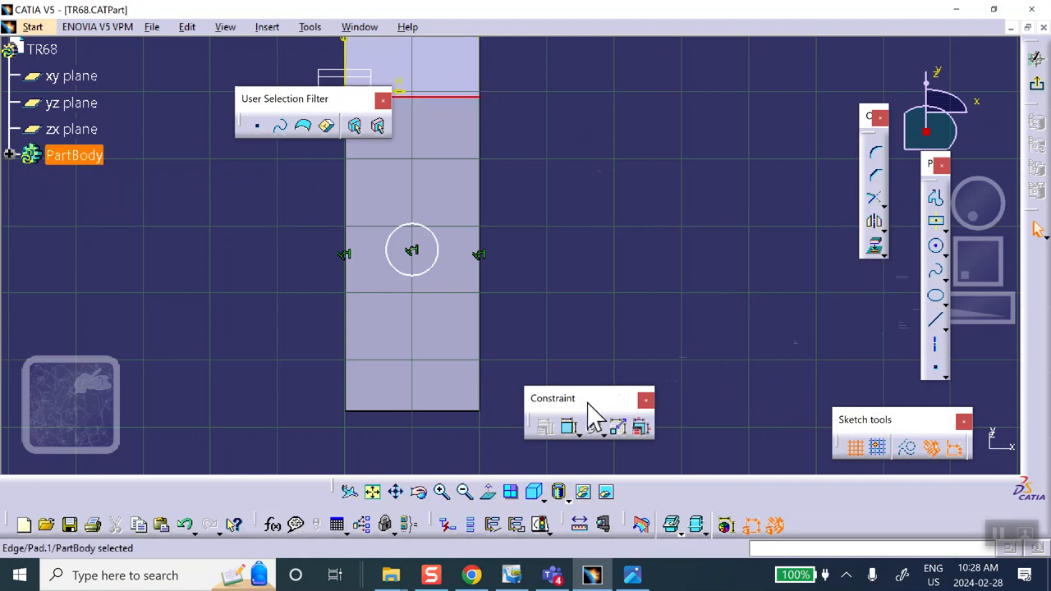
pyautogui.keyDown('ctrl'); pyautogui.click(460, 410); pyautogui.keyUp('ctrl')
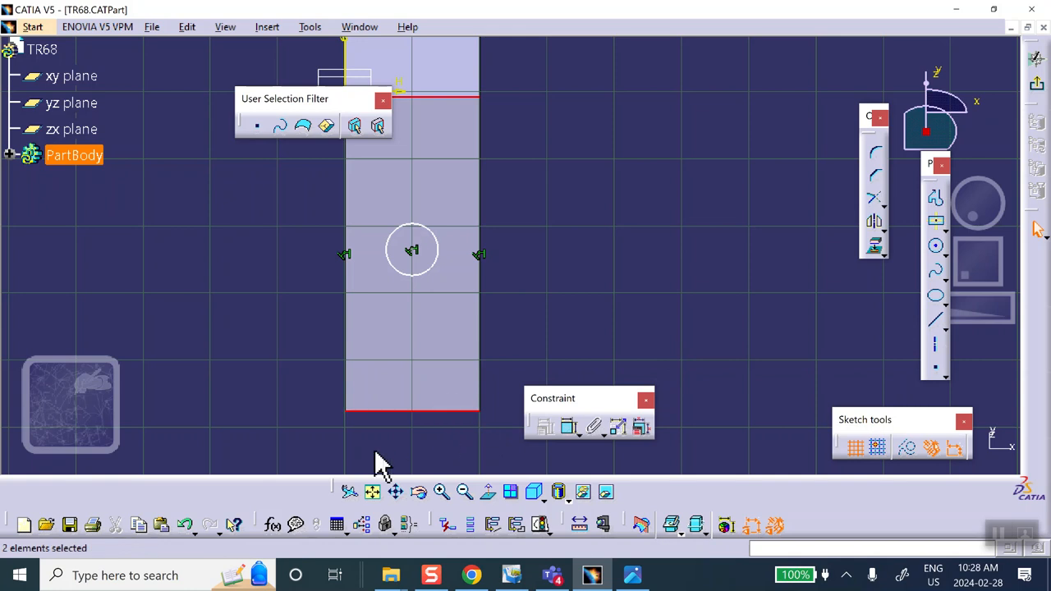
pyautogui.keyDown('ctrl'); pyautogui.click(413, 249); pyautogui.keyUp('ctrl')
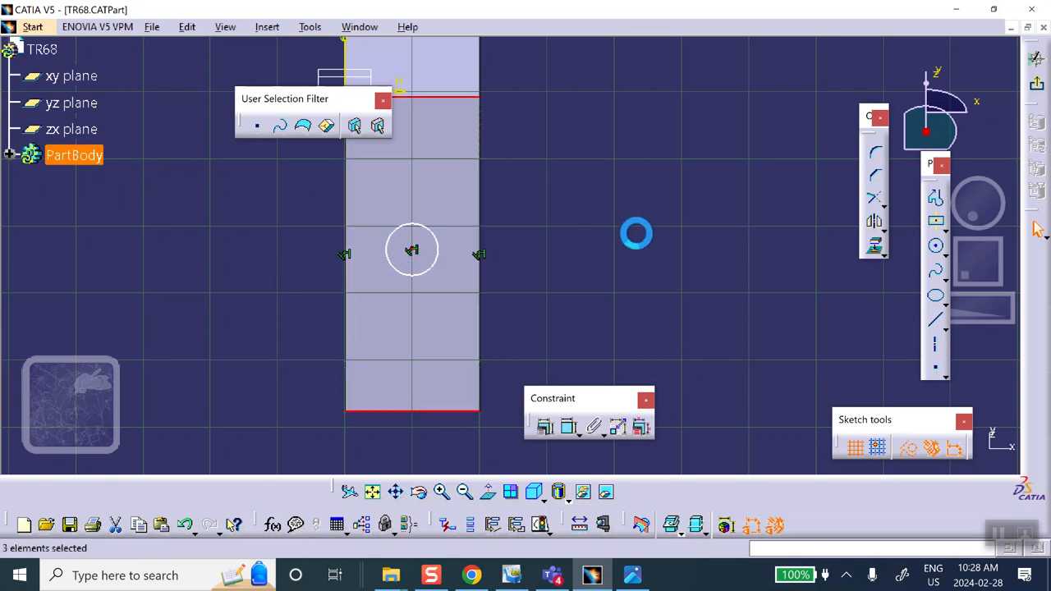
pyautogui.click(544, 426)
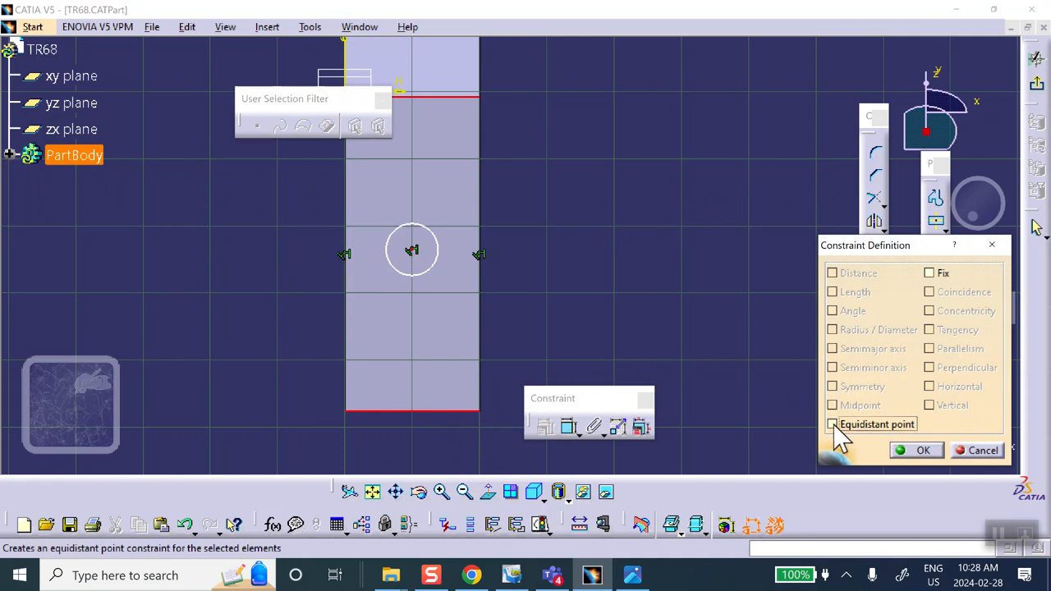
pyautogui.click(832, 425)
pyautogui.click(922, 450)
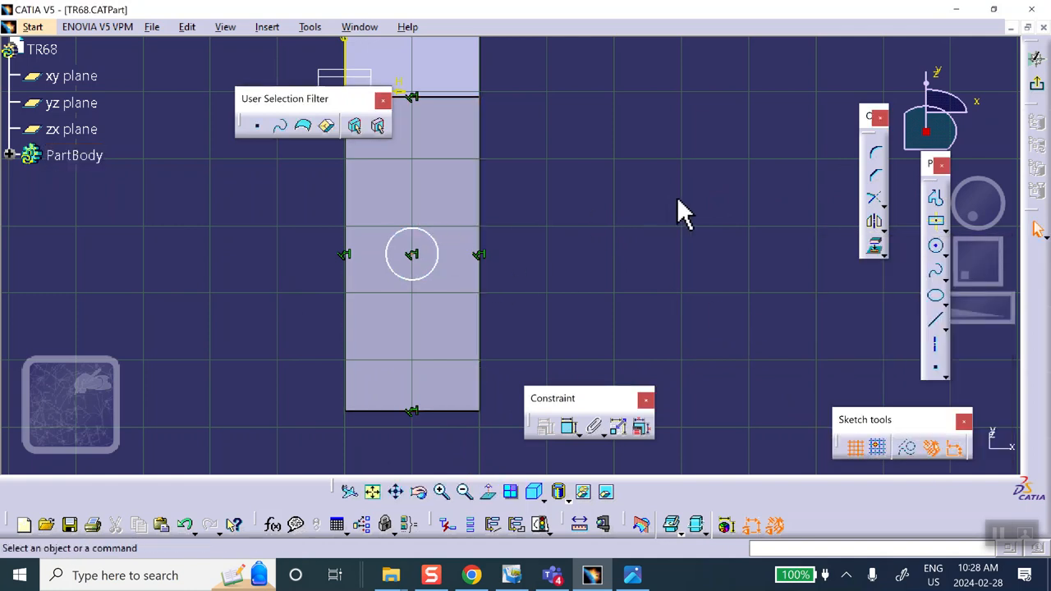
# Step: Add a radius dimension to the circle on the sloped face and leave the sketch
pyautogui.click(570, 427)
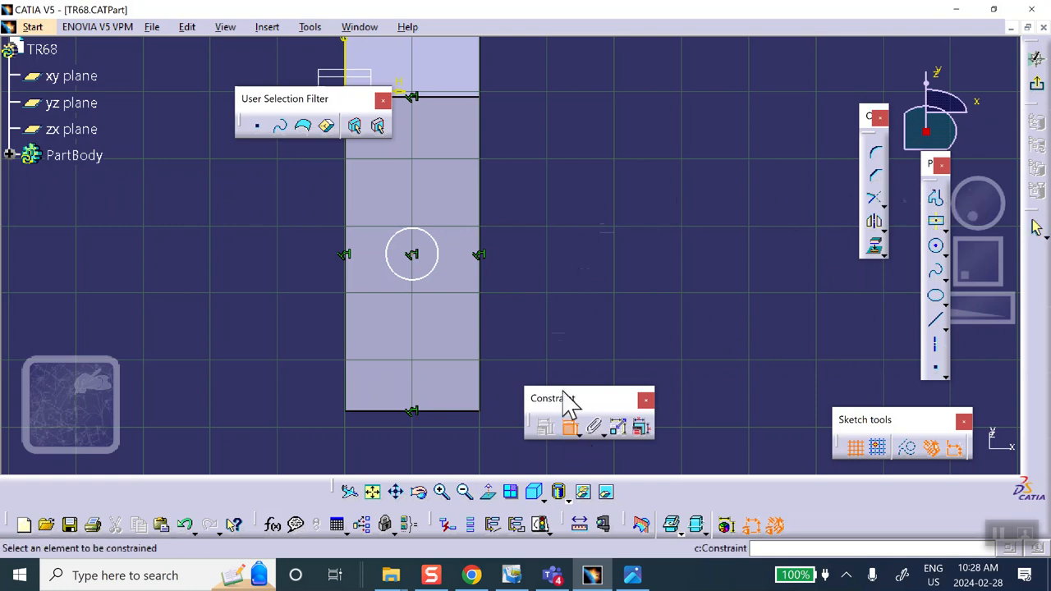
pyautogui.click(436, 246)
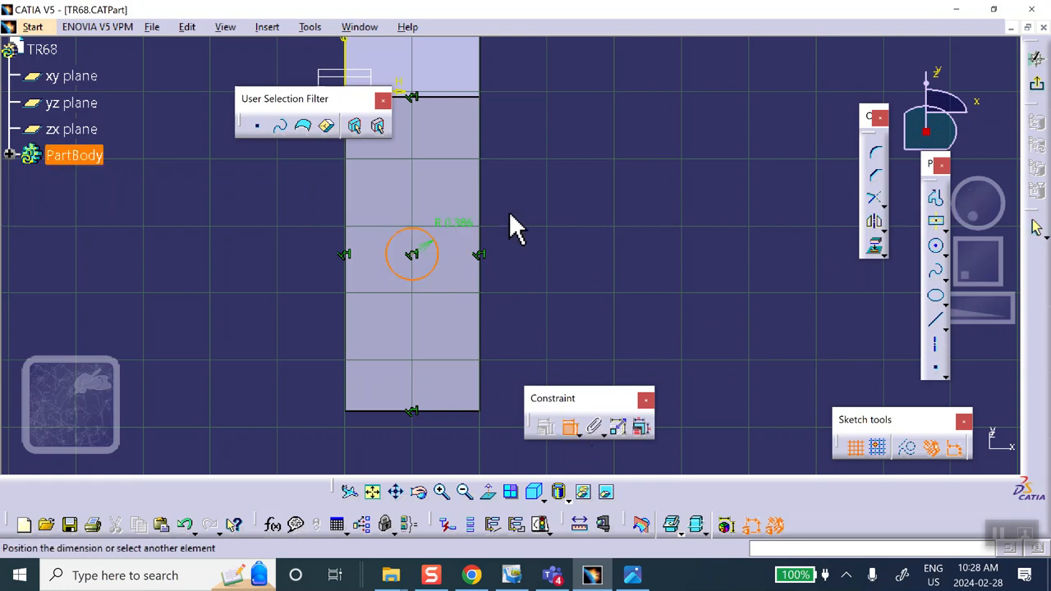
pyautogui.click(569, 202)
pyautogui.click(1036, 83)
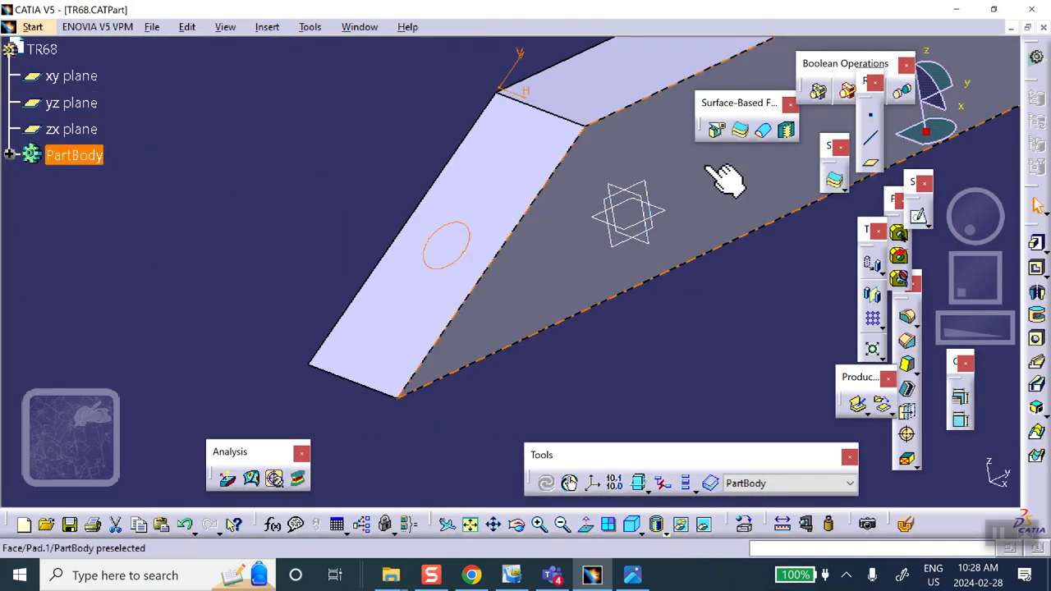
# Step: Cut the sloped-face circle into the block as a Pocket with the limit type Up to next
pyautogui.click(1036, 244)
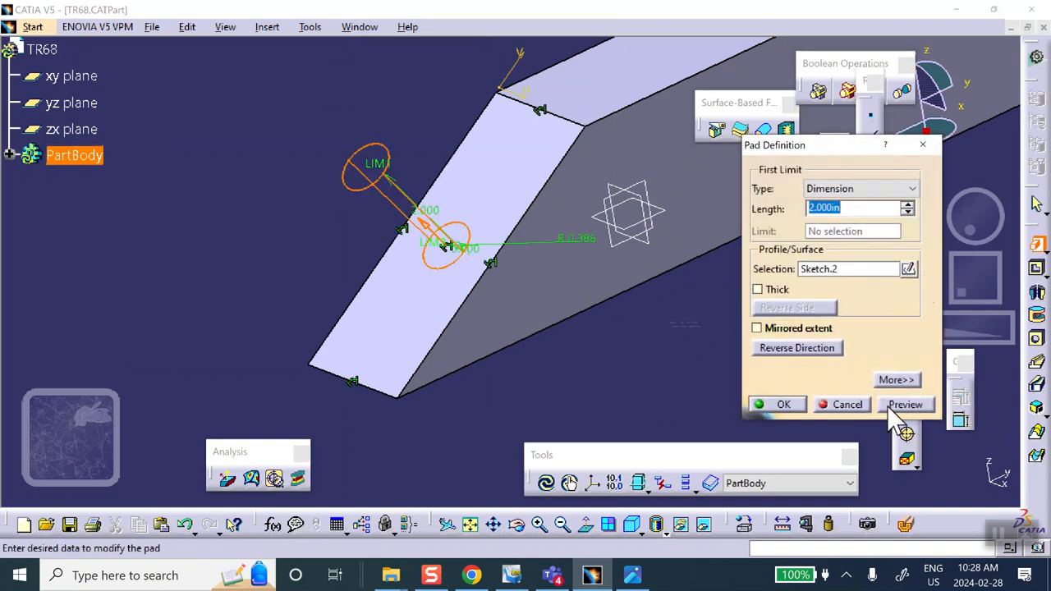
pyautogui.click(841, 404)
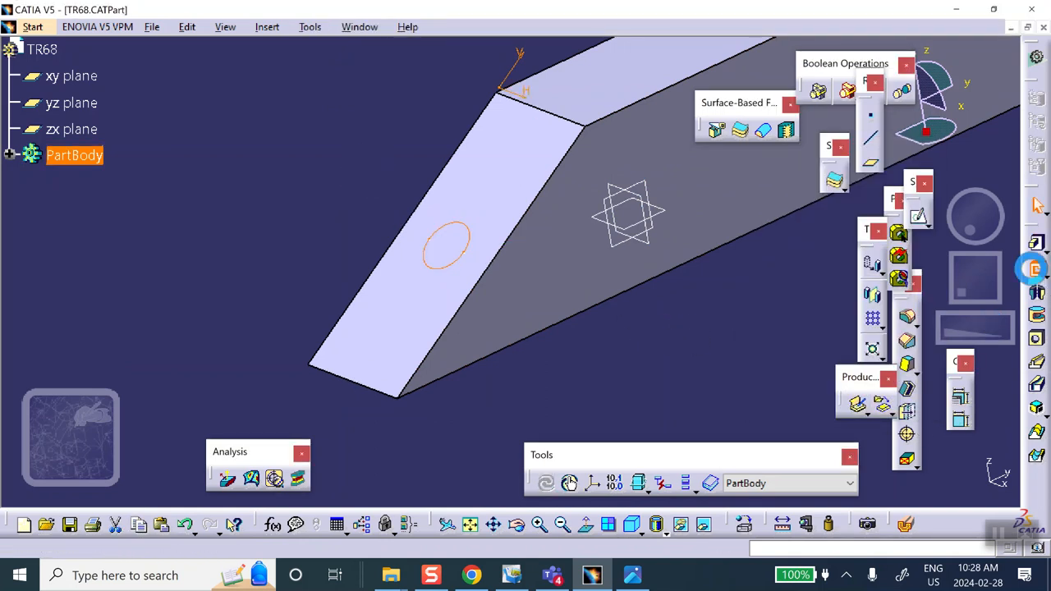
pyautogui.click(1037, 270)
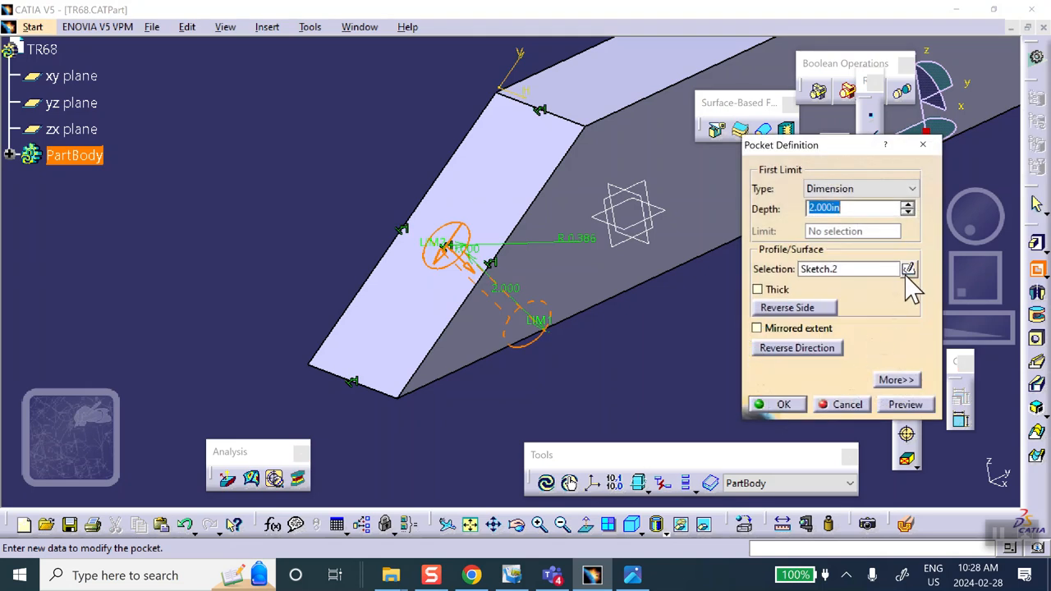
pyautogui.click(908, 204)
pyautogui.click(908, 205)
pyautogui.click(908, 204)
pyautogui.click(908, 205)
pyautogui.click(908, 204)
pyautogui.click(857, 188)
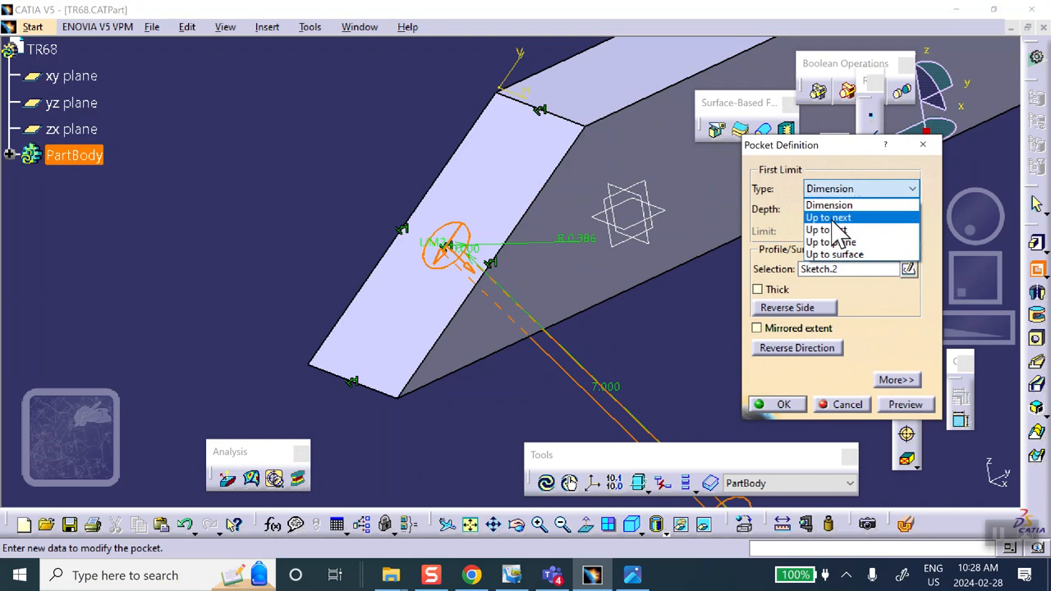
pyautogui.click(831, 217)
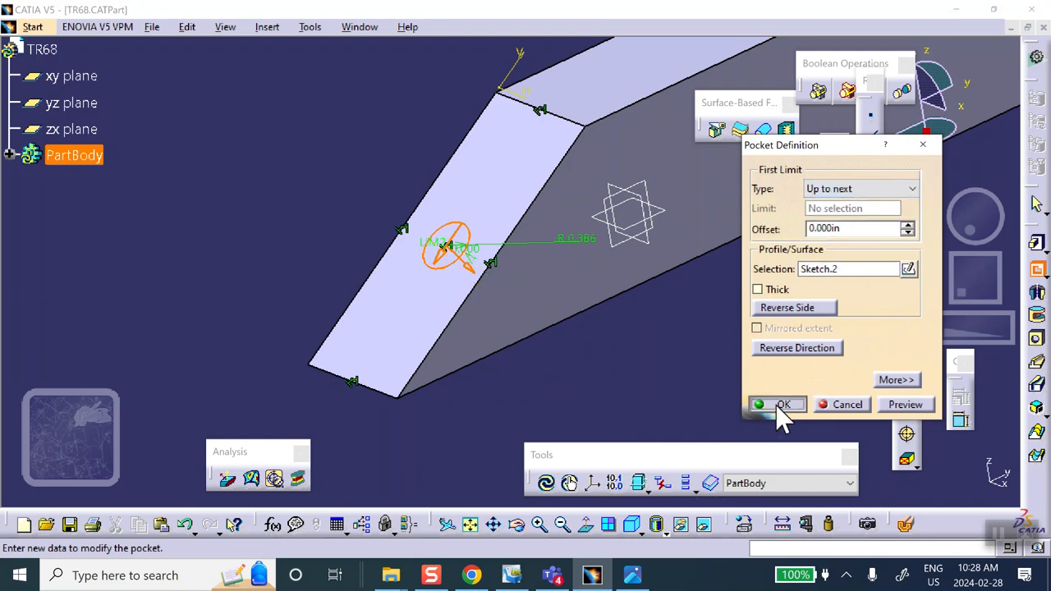
pyautogui.click(775, 405)
# Step: Start a sketch on the block's top face and view it normal to the sketch plane
pyautogui.moveTo(770, 348); pyautogui.dragTo(537, 181, button='middle')
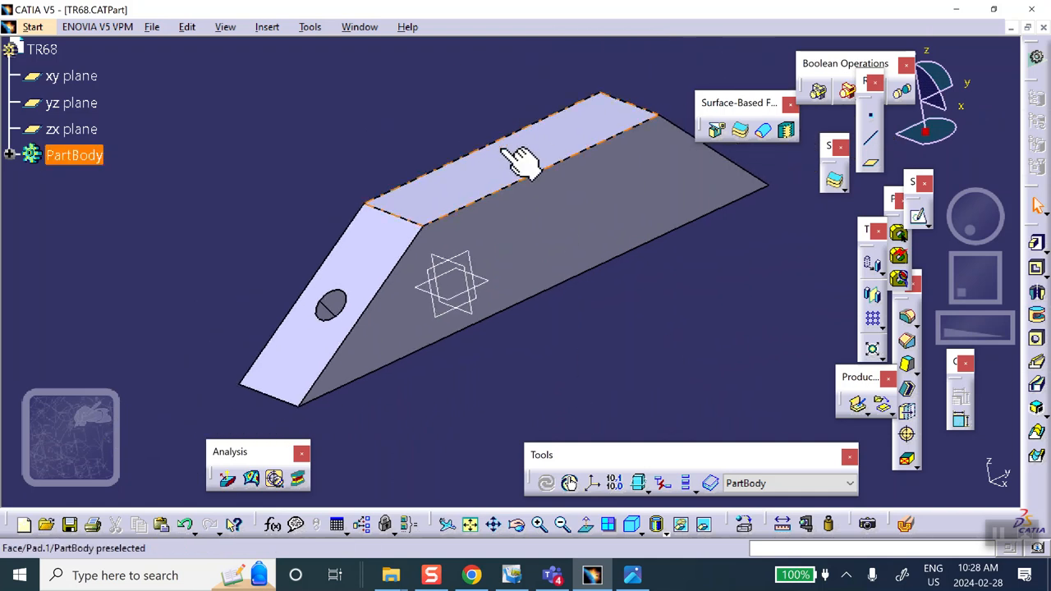
pyautogui.click(547, 159)
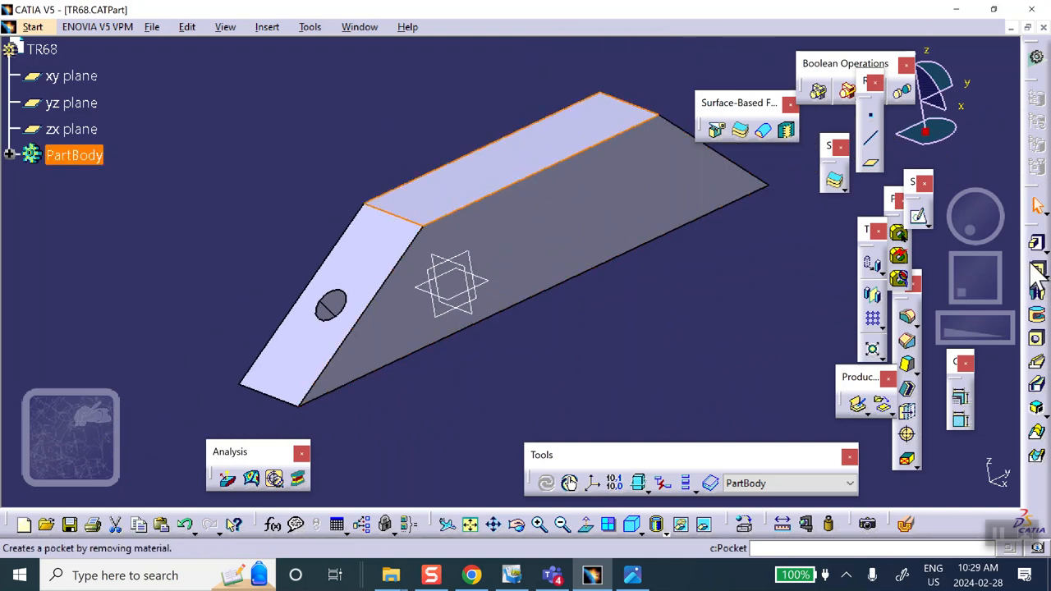
pyautogui.click(921, 219)
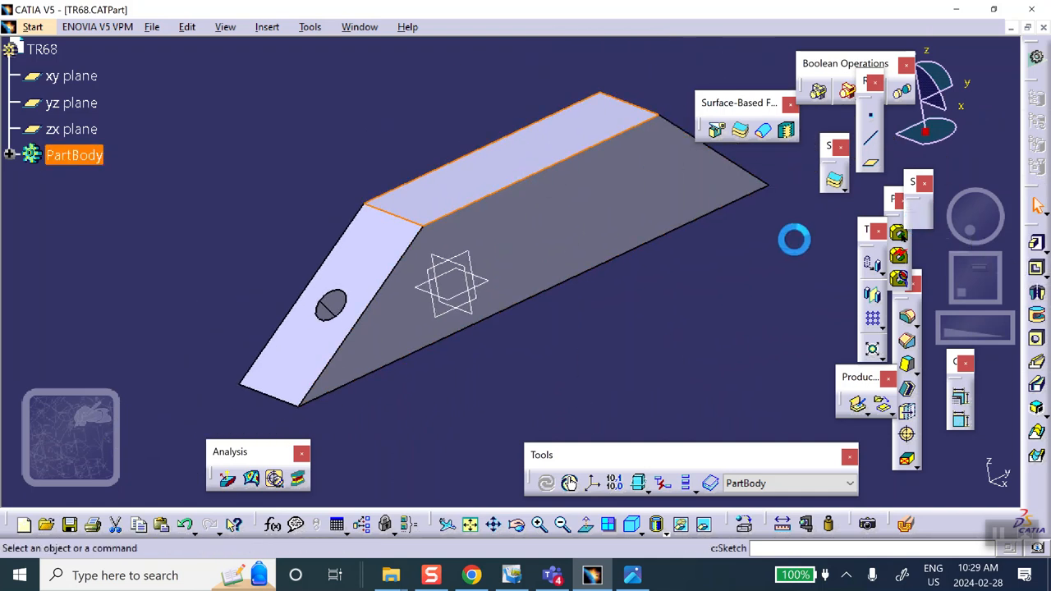
pyautogui.moveTo(555, 214)
pyautogui.mouseDown(button='middle')
pyautogui.moveTo(711, 403)
pyautogui.moveTo(756, 436)
pyautogui.mouseUp(button='middle')
pyautogui.moveTo(607, 247)
pyautogui.mouseDown(button='middle')
pyautogui.moveTo(582, 211)
pyautogui.moveTo(604, 204)
pyautogui.mouseUp(button='middle')
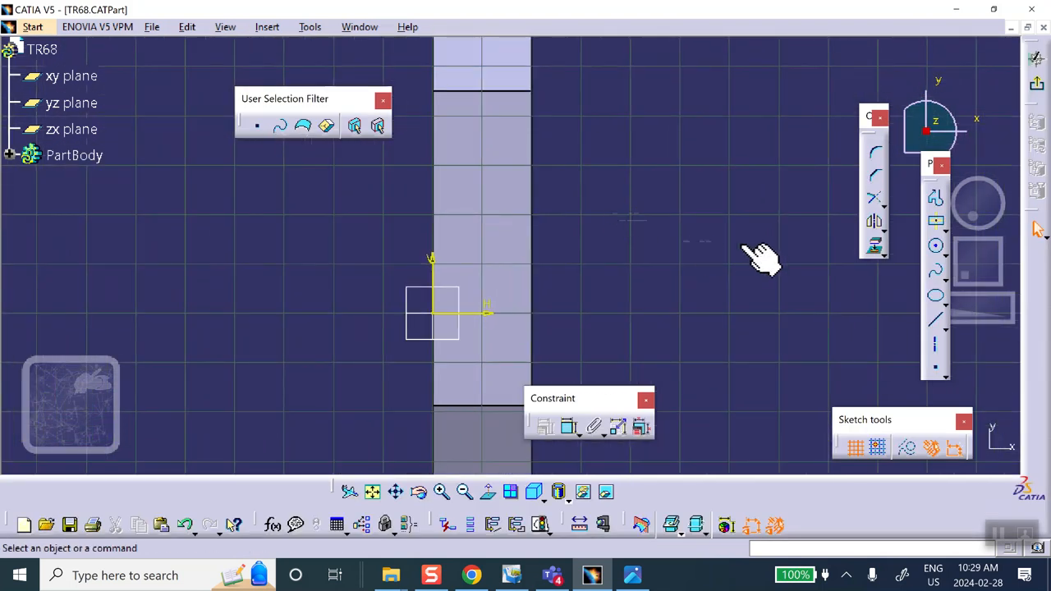
# Step: Draw a circle of about 0.56 in radius near the middle of the top face, clear of its edges
pyautogui.click(937, 248)
pyautogui.click(479, 232)
pyautogui.click(503, 245)
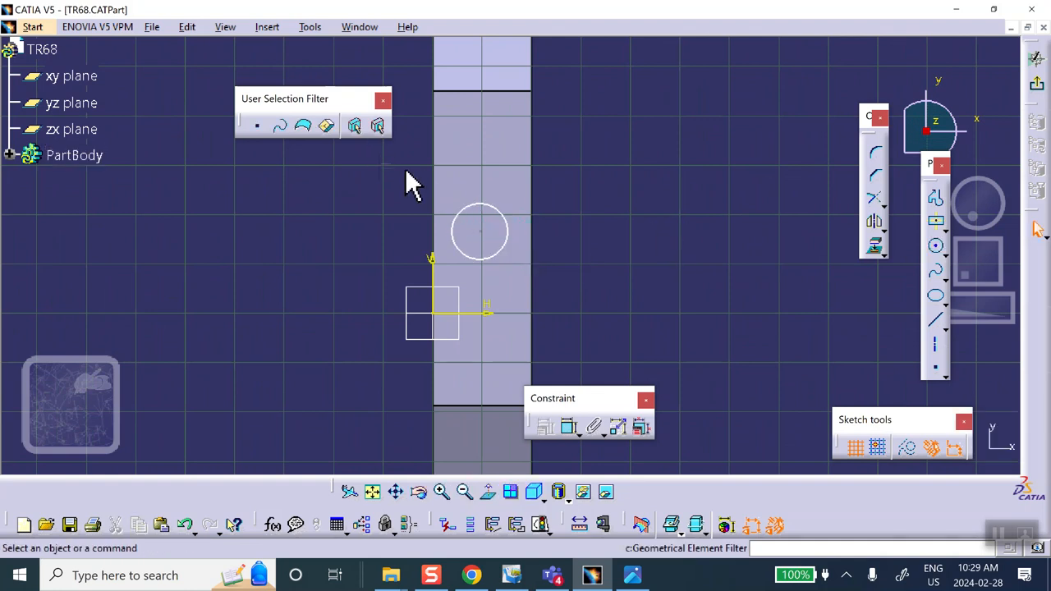
# Step: Center the circle between the top face's two long edges with an Equidistant point constraint on its center
pyautogui.click(433, 181)
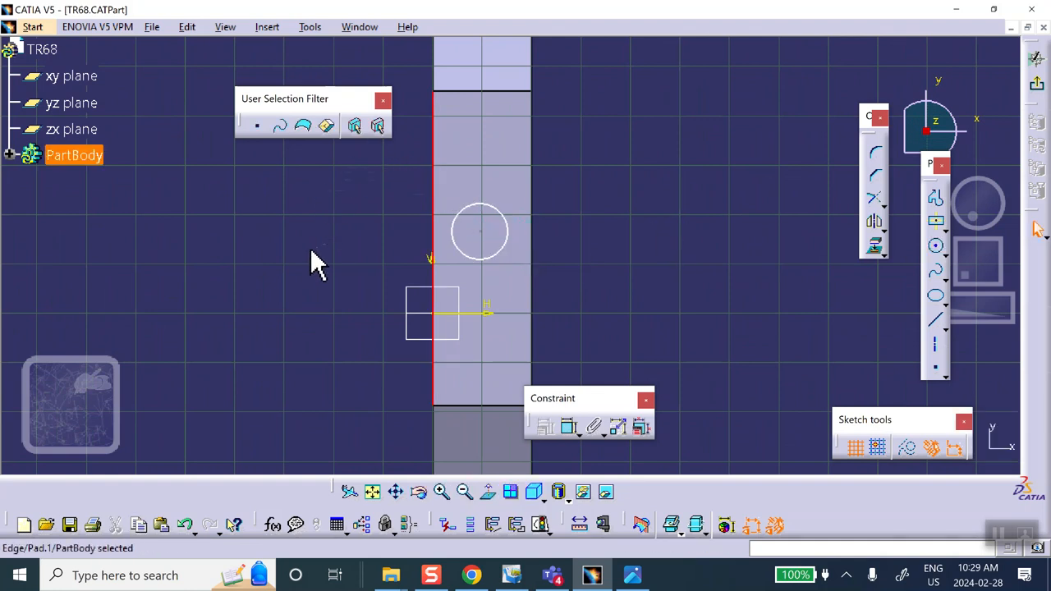
pyautogui.keyDown('ctrl'); pyautogui.click(530, 222); pyautogui.keyUp('ctrl')
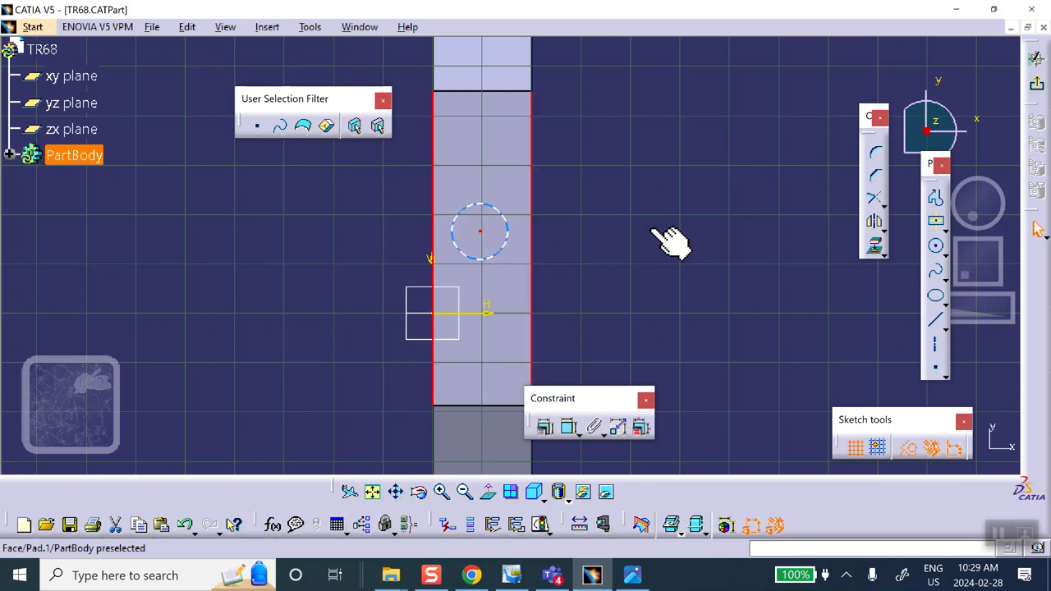
pyautogui.click(544, 426)
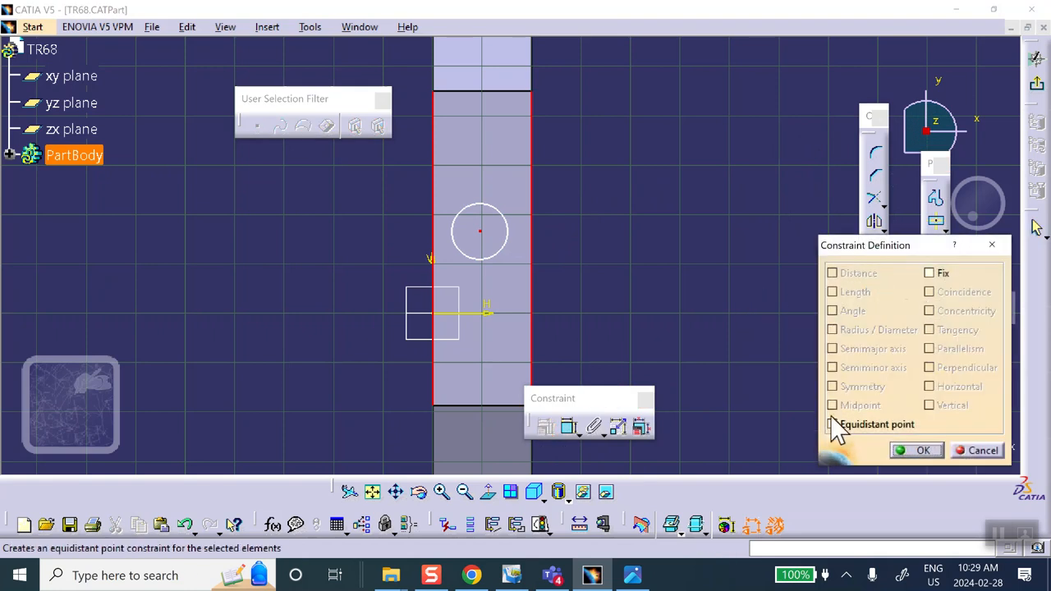
pyautogui.click(833, 425)
pyautogui.click(916, 449)
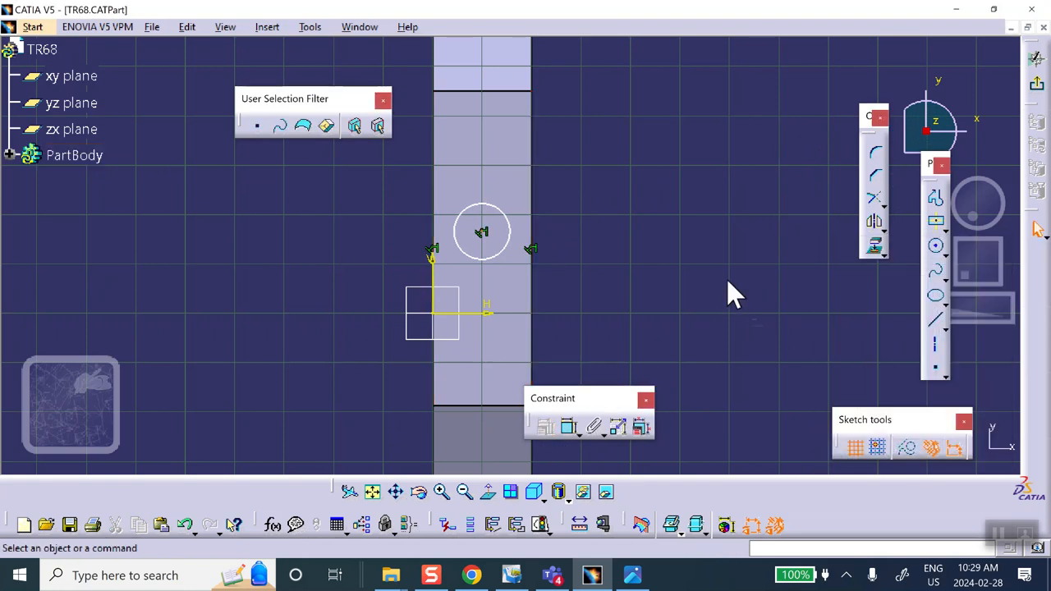
# Step: Center the circle between the top face's two short edges with an Equidistant point constraint on its center
pyautogui.click(506, 90)
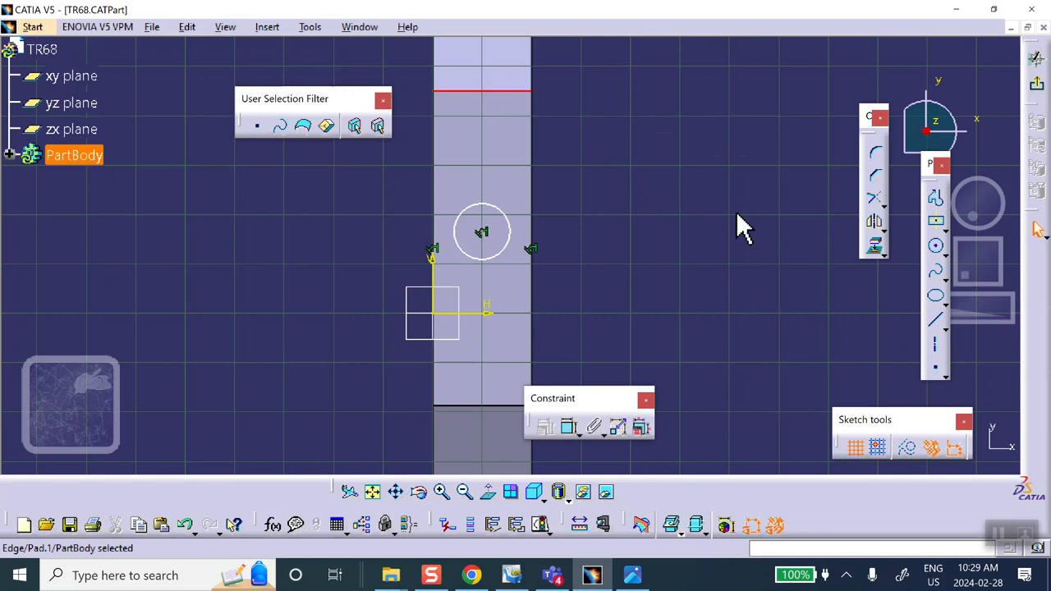
pyautogui.keyDown('ctrl'); pyautogui.click(450, 406); pyautogui.keyUp('ctrl')
pyautogui.keyDown('ctrl'); pyautogui.click(481, 233); pyautogui.keyUp('ctrl')
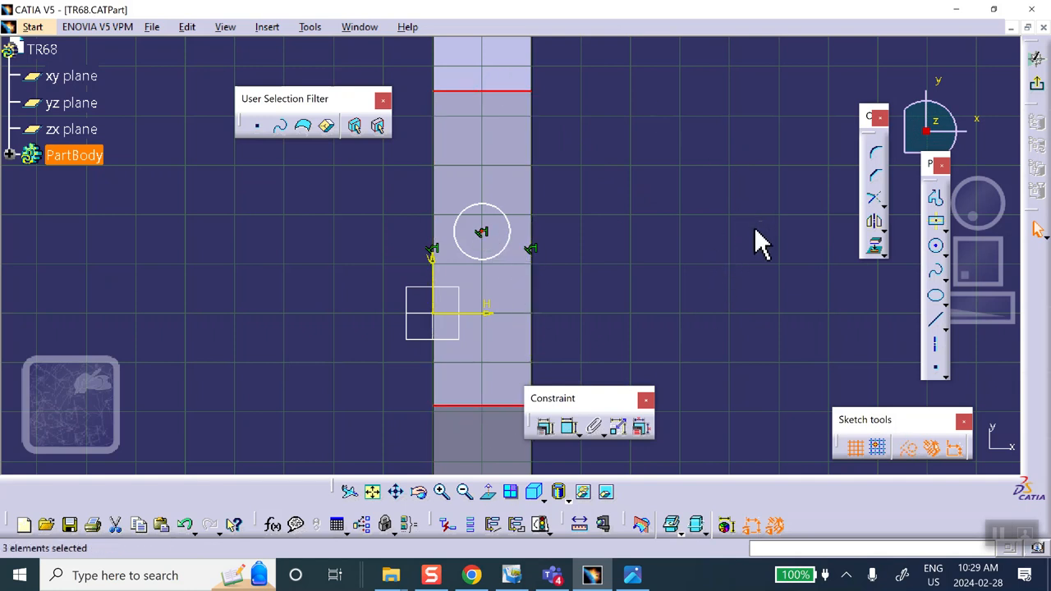
pyautogui.click(545, 426)
pyautogui.click(831, 424)
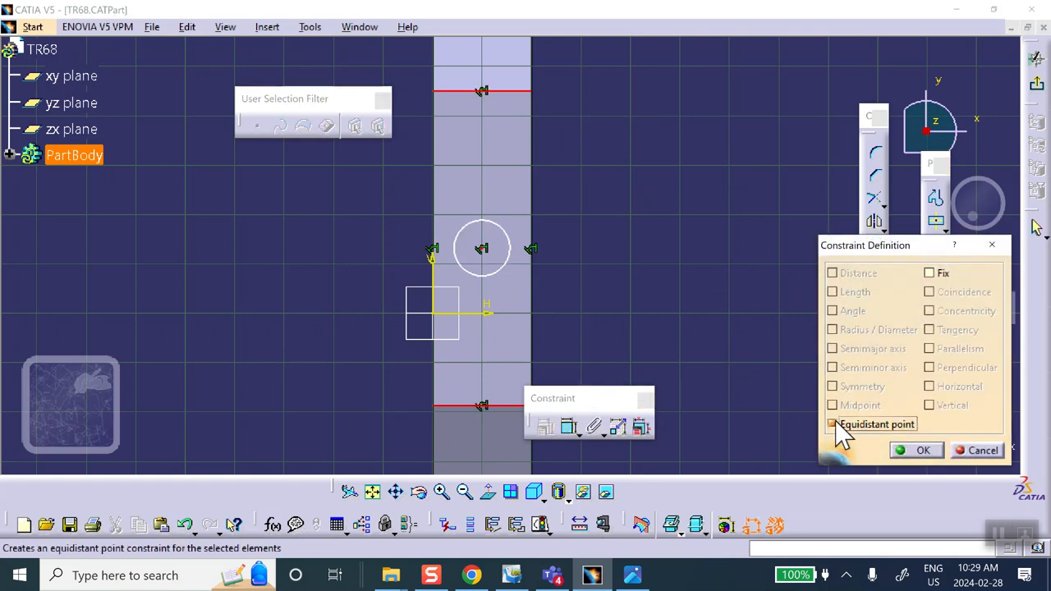
pyautogui.click(921, 450)
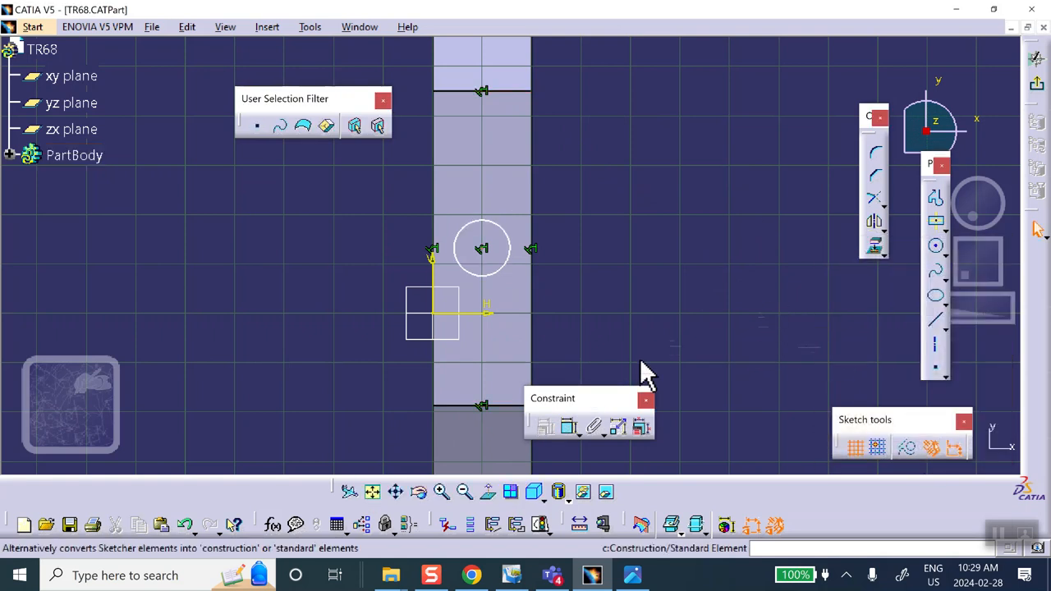
# Step: Add a radius dimension to the circle on the top face and leave the sketch
pyautogui.click(572, 427)
pyautogui.click(512, 240)
pyautogui.click(673, 192)
pyautogui.click(1036, 83)
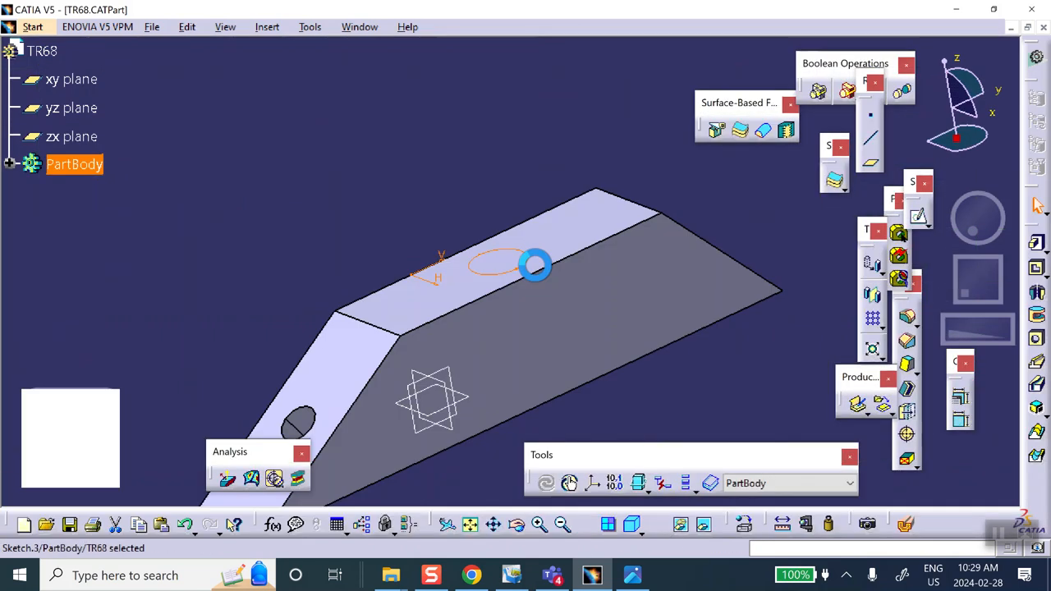
# Step: Cut the top-face circle through the block as a Pocket with the limit type Up to next
pyautogui.moveTo(433, 204); pyautogui.dragTo(464, 155, button='middle')
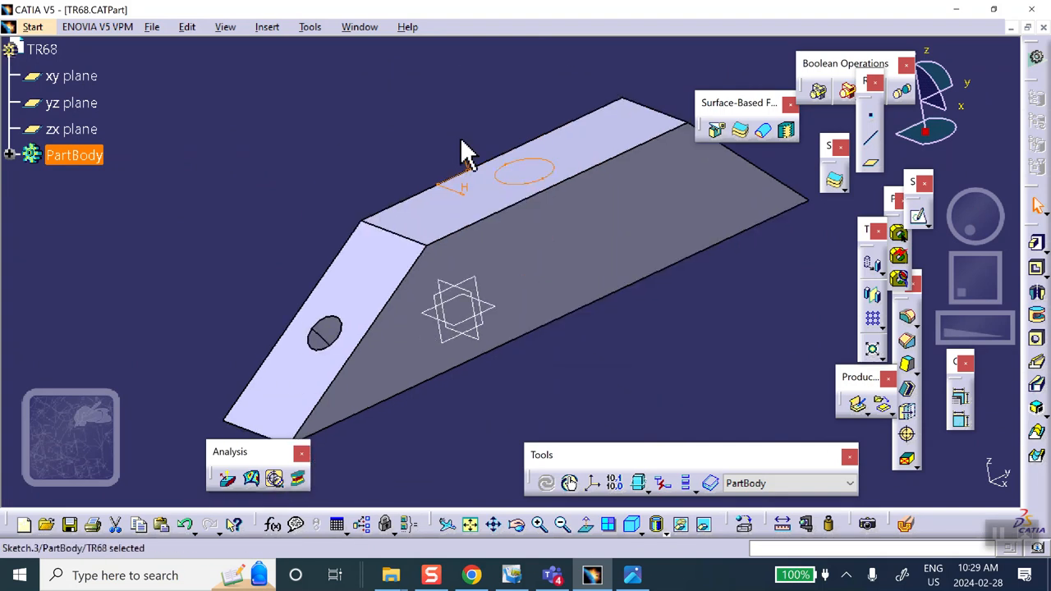
pyautogui.click(1036, 268)
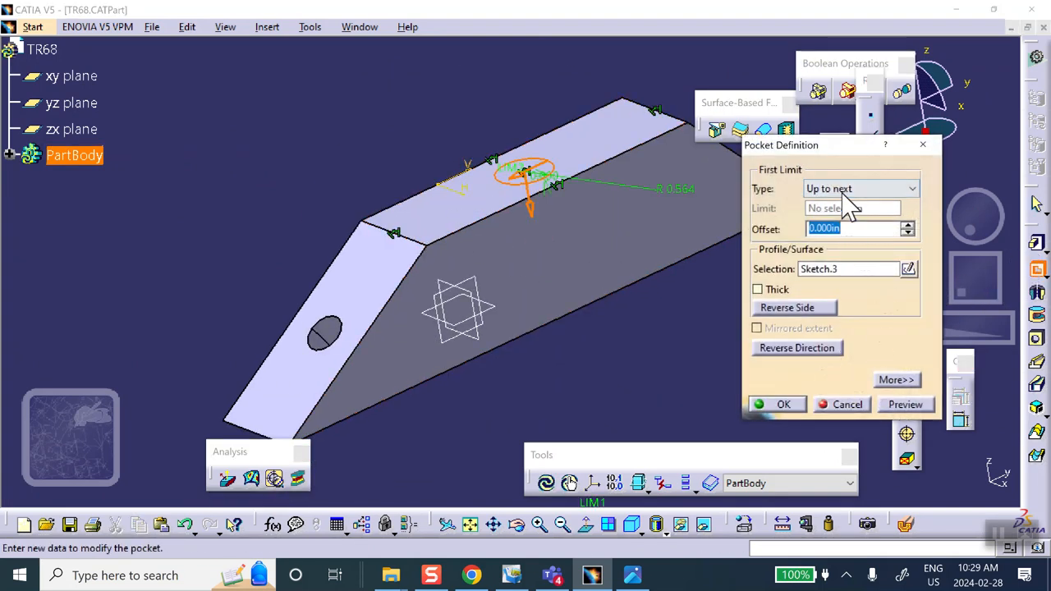
pyautogui.click(783, 404)
pyautogui.moveTo(687, 383); pyautogui.dragTo(689, 407, button='middle')
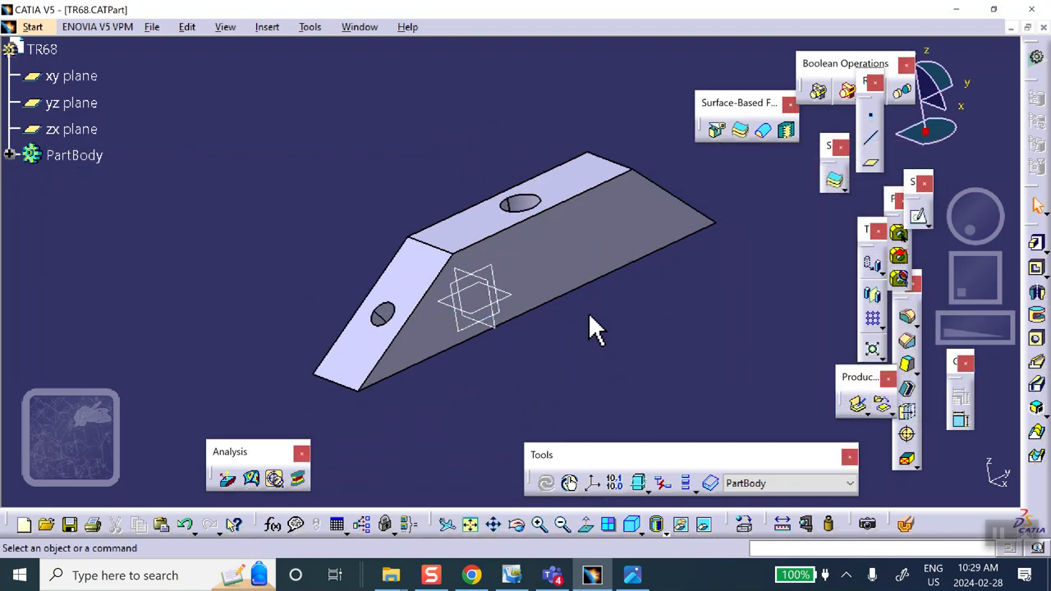
# Step: Apply the Chroma material from the Metal library to the whole TR68 part and save the part file
pyautogui.moveTo(252, 191); pyautogui.dragTo(265, 151, button='middle')
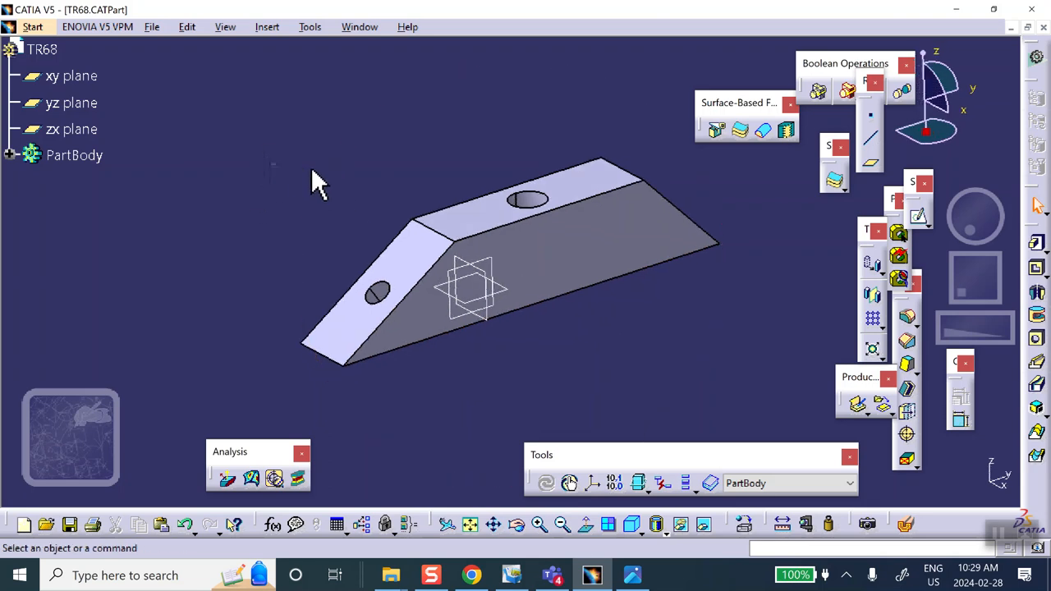
pyautogui.moveTo(327, 170); pyautogui.dragTo(270, 174, button='middle')
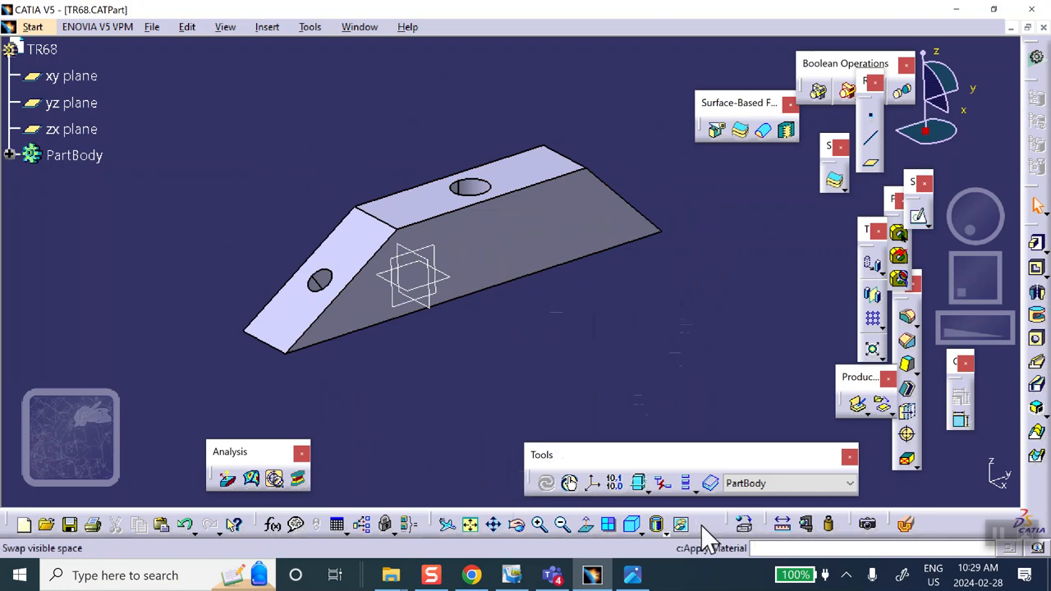
pyautogui.moveTo(745, 381); pyautogui.dragTo(743, 328)
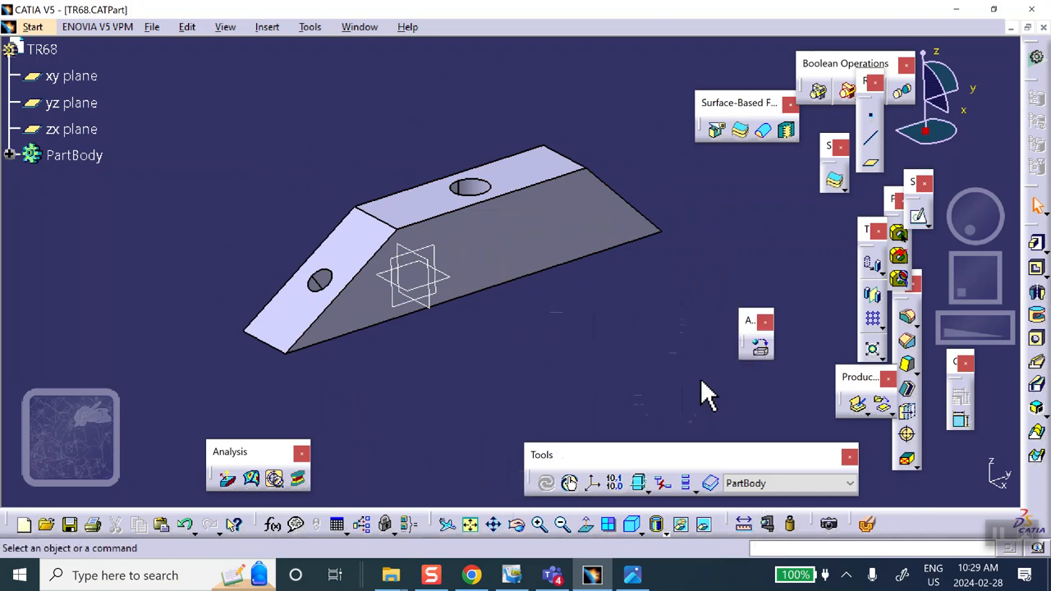
pyautogui.click(761, 348)
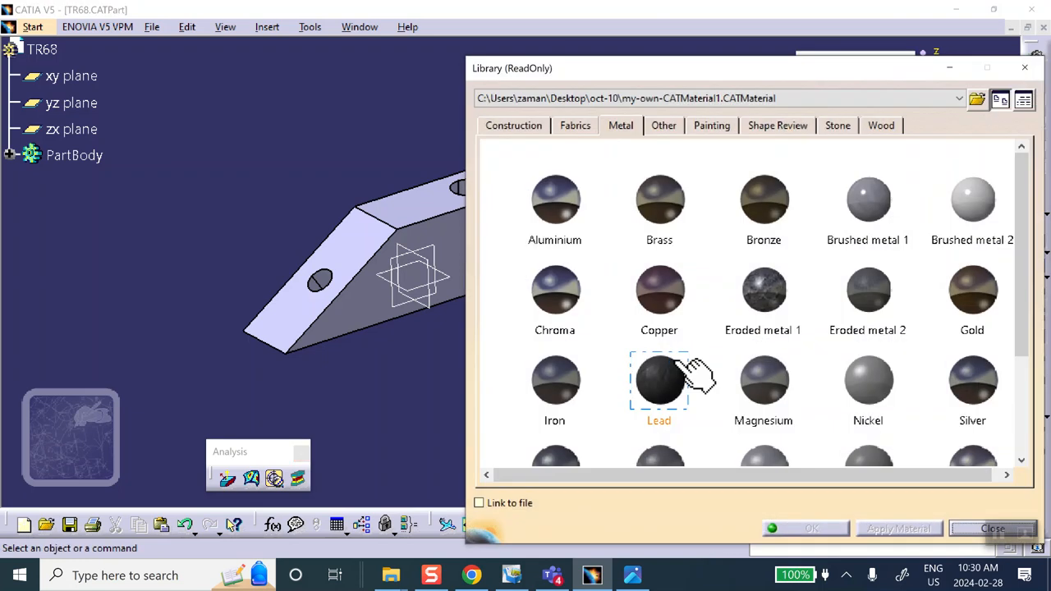
pyautogui.click(58, 51)
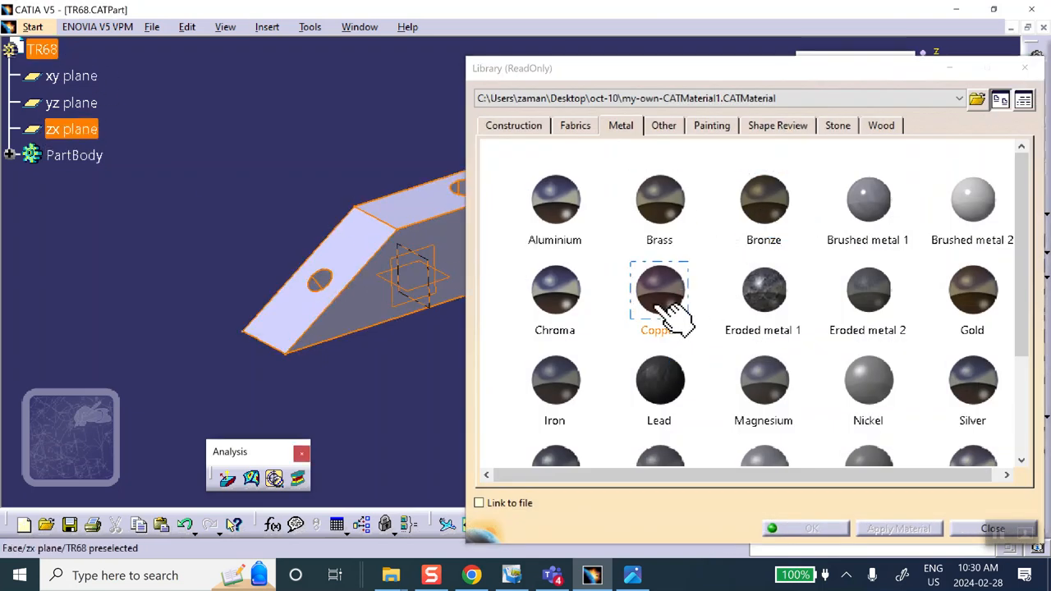
pyautogui.click(575, 292)
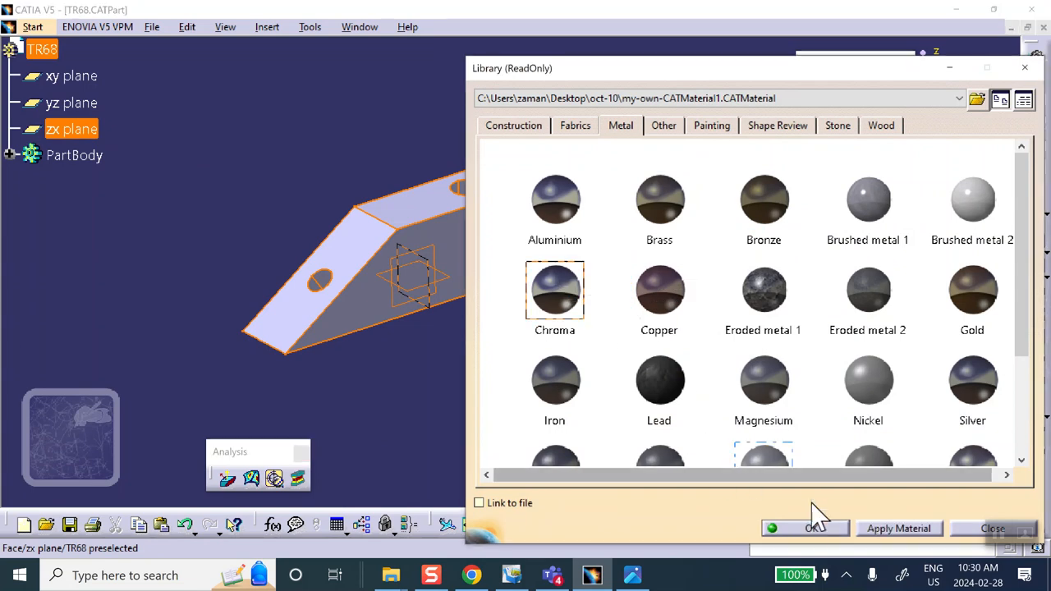
pyautogui.click(813, 528)
pyautogui.click(352, 380)
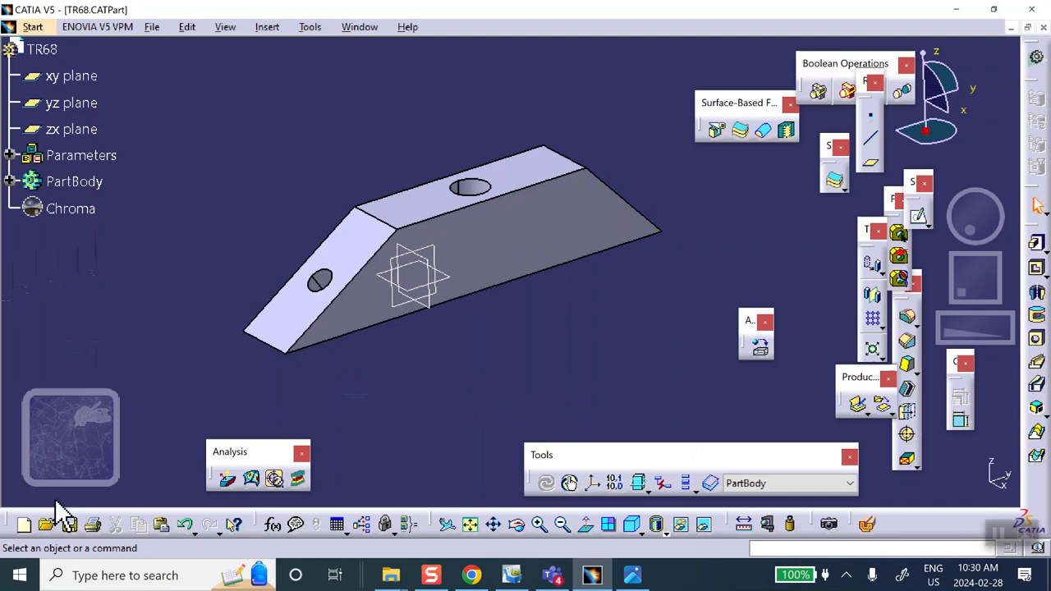
pyautogui.click(69, 524)
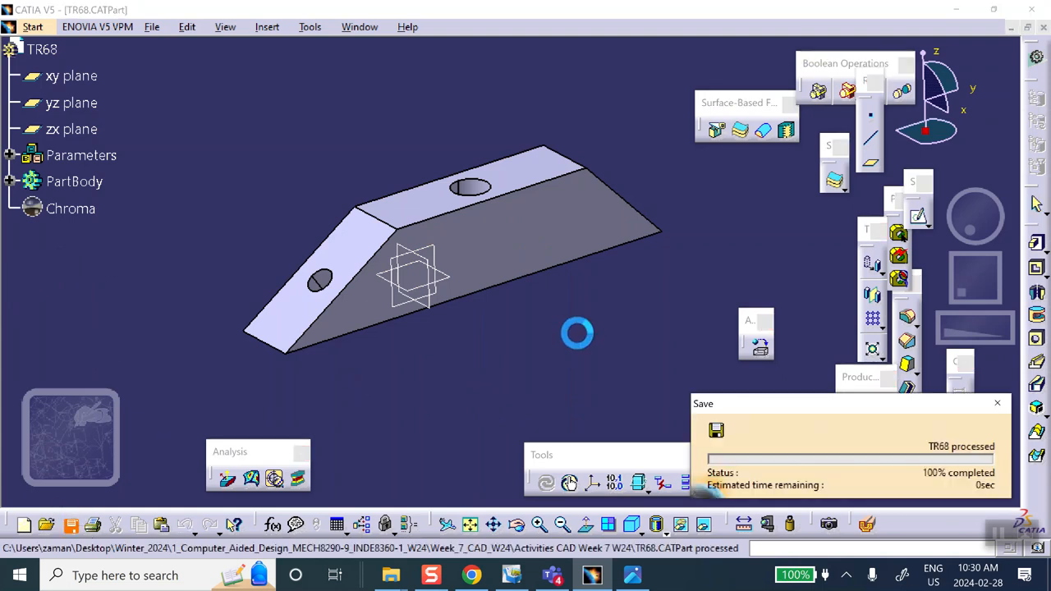
# Step: Open the Formulas editor and display all of the TR68 part's dimensions on the model
pyautogui.moveTo(558, 344); pyautogui.dragTo(526, 327, button='middle')
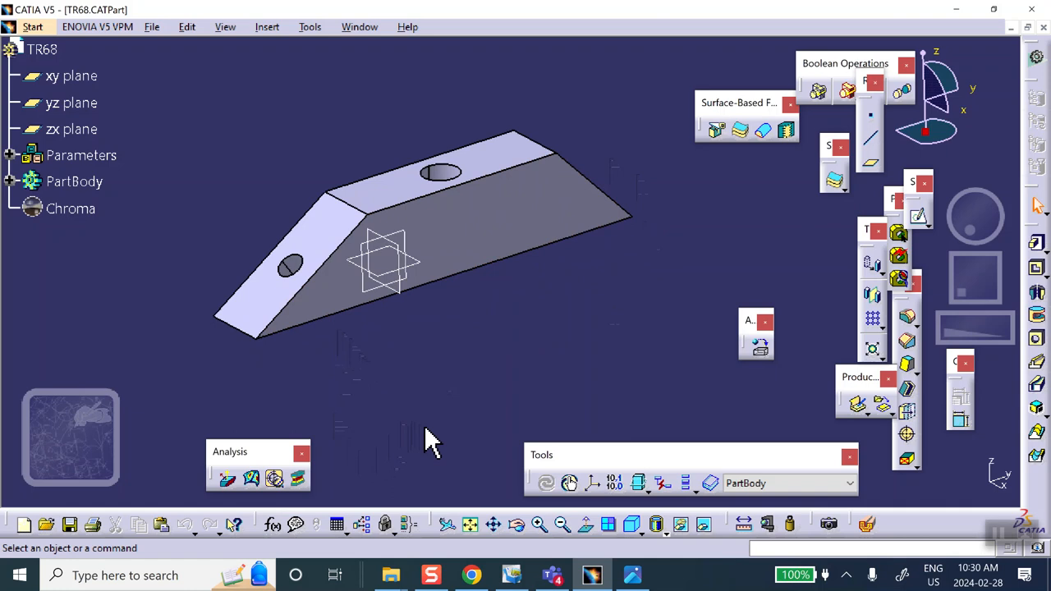
pyautogui.click(273, 525)
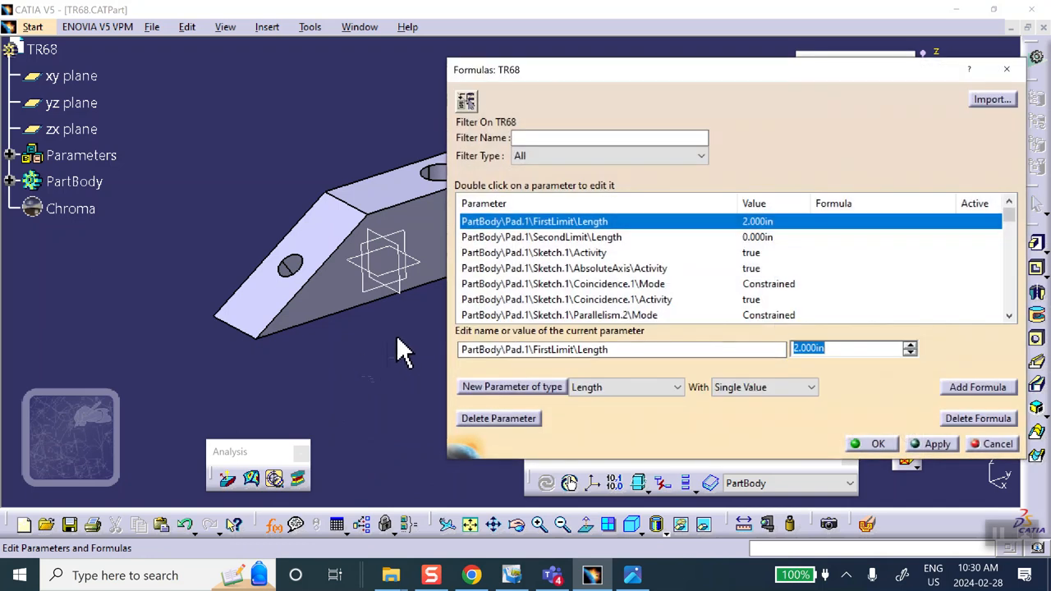
pyautogui.moveTo(396, 335); pyautogui.dragTo(233, 365, button='middle')
pyautogui.scroll(-1, 71, 78)
pyautogui.scroll(2, 115, 138)
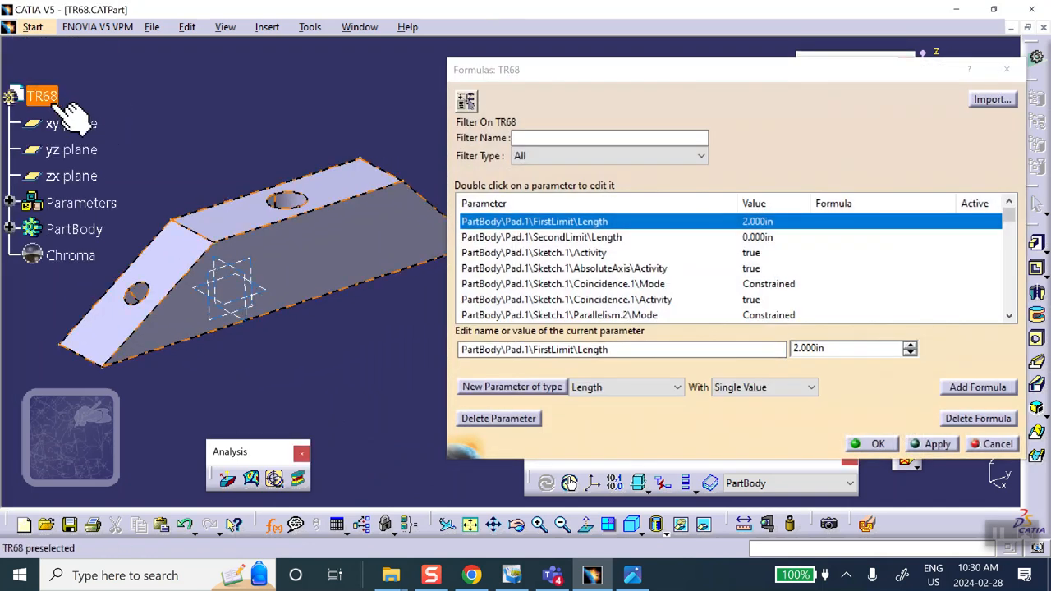
pyautogui.click(51, 100)
pyautogui.moveTo(154, 110); pyautogui.dragTo(174, 90, button='middle')
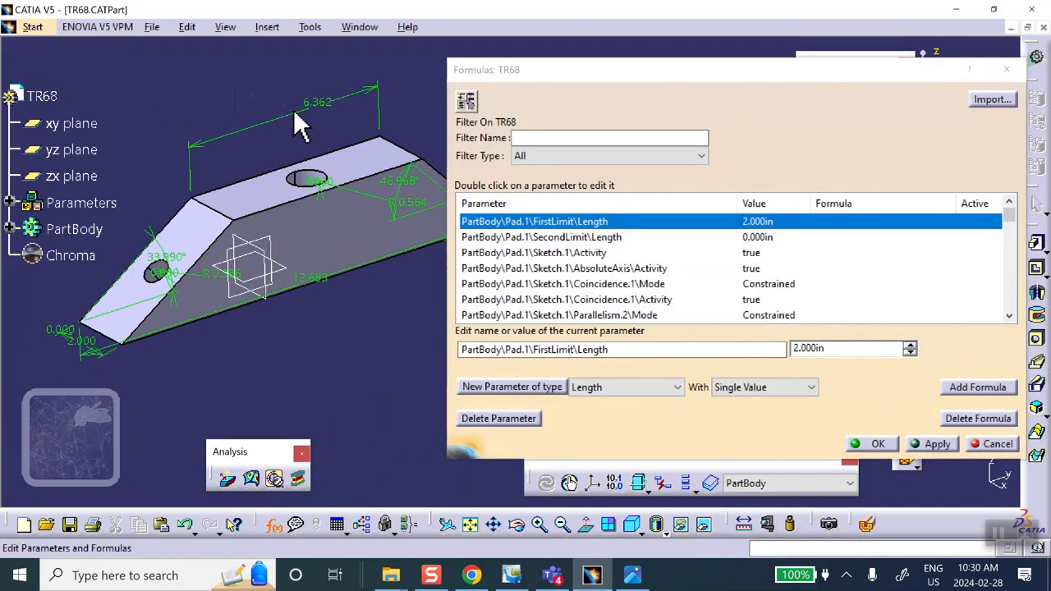
# Step: Rename the trapezoid's top edge length parameter to B and its bottom edge length parameter to L
pyautogui.click(322, 106)
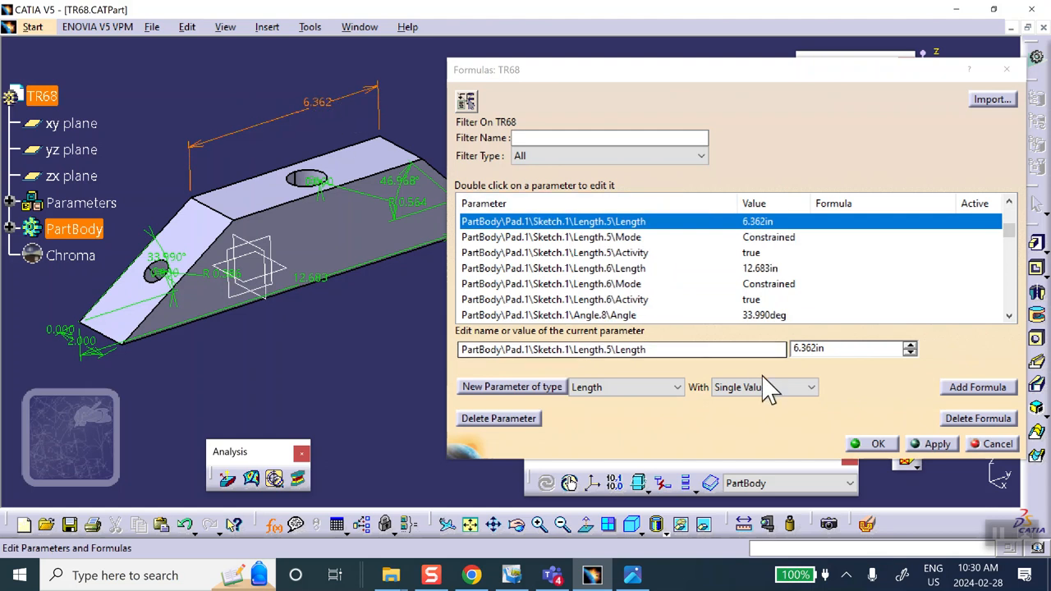
pyautogui.moveTo(678, 348); pyautogui.dragTo(492, 361)
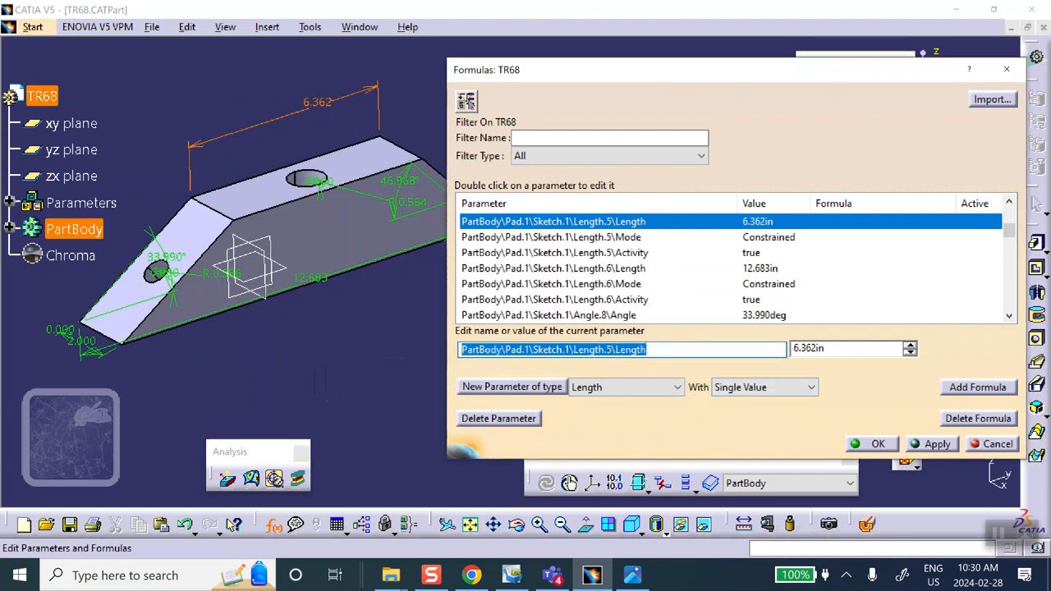
pyautogui.write('B')
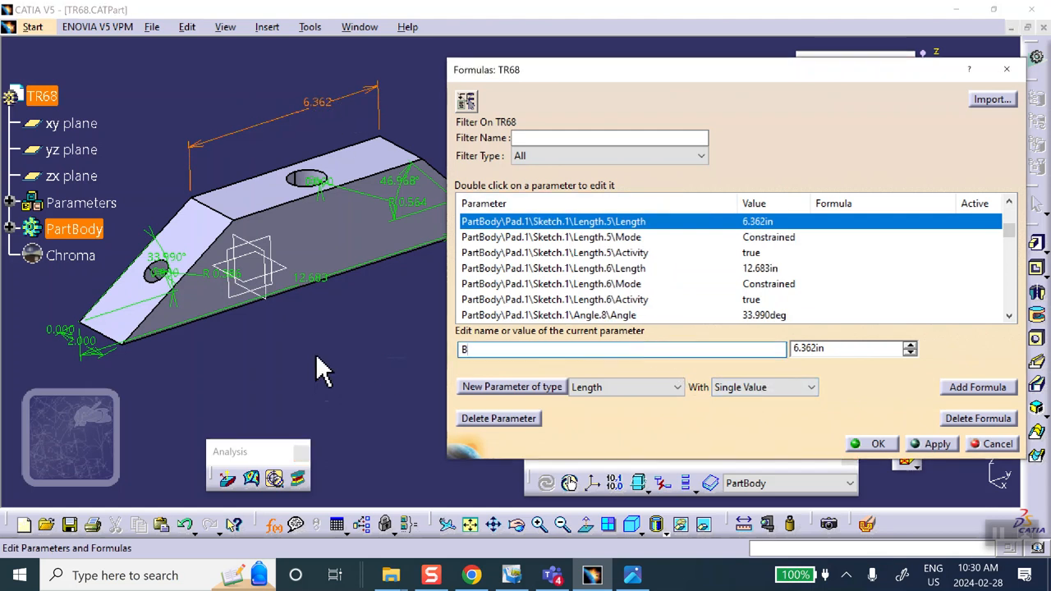
pyautogui.click(320, 278)
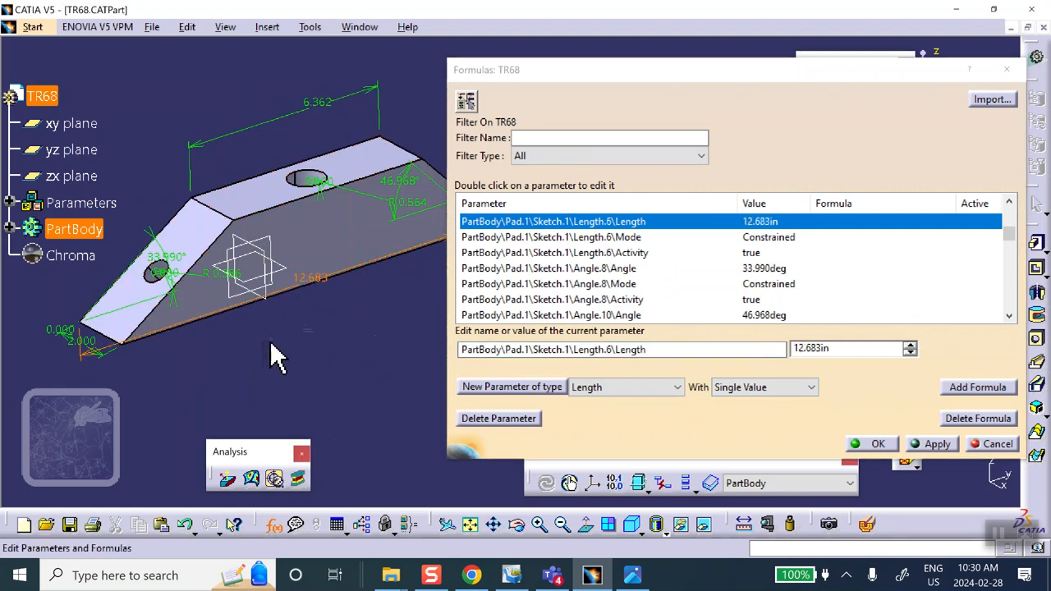
pyautogui.doubleClick(692, 348)
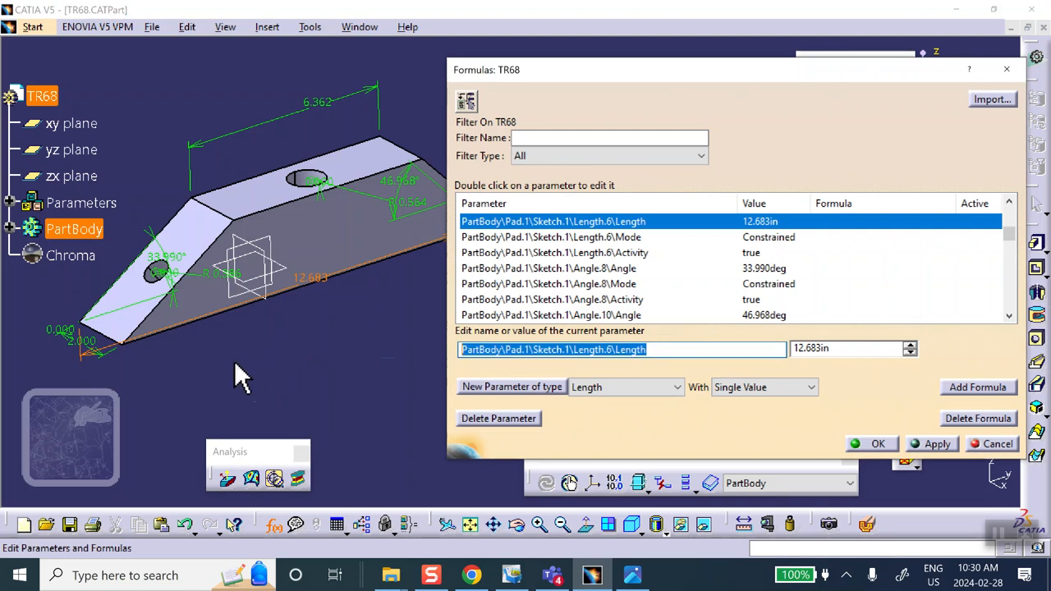
pyautogui.write('L')
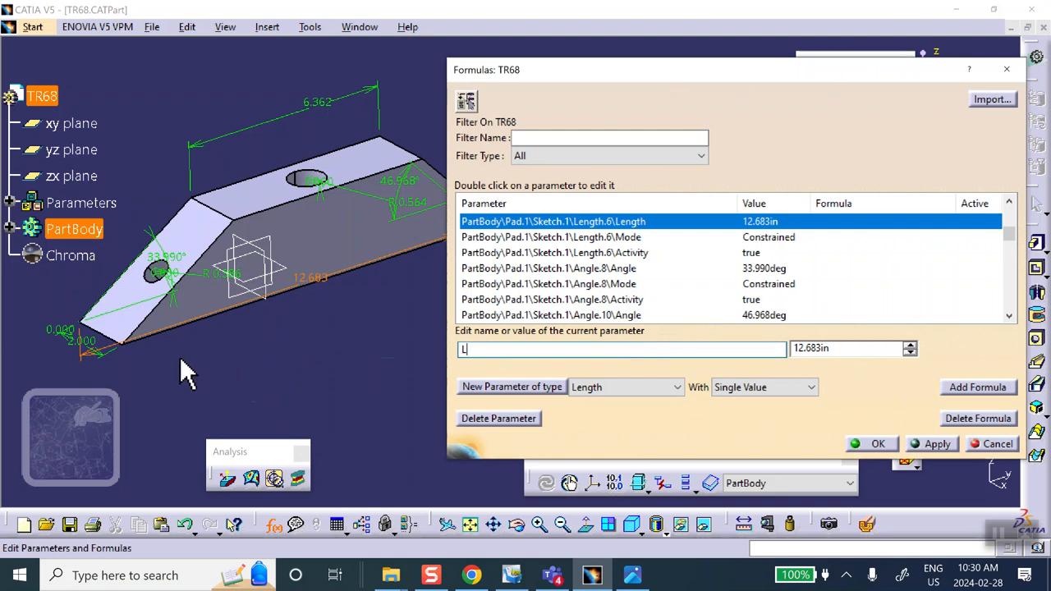
# Step: Rename the top-face hole's radius parameter to RTOP and the sloped-face hole's radius parameter to RSIDE
pyautogui.moveTo(328, 378); pyautogui.dragTo(304, 357, button='middle')
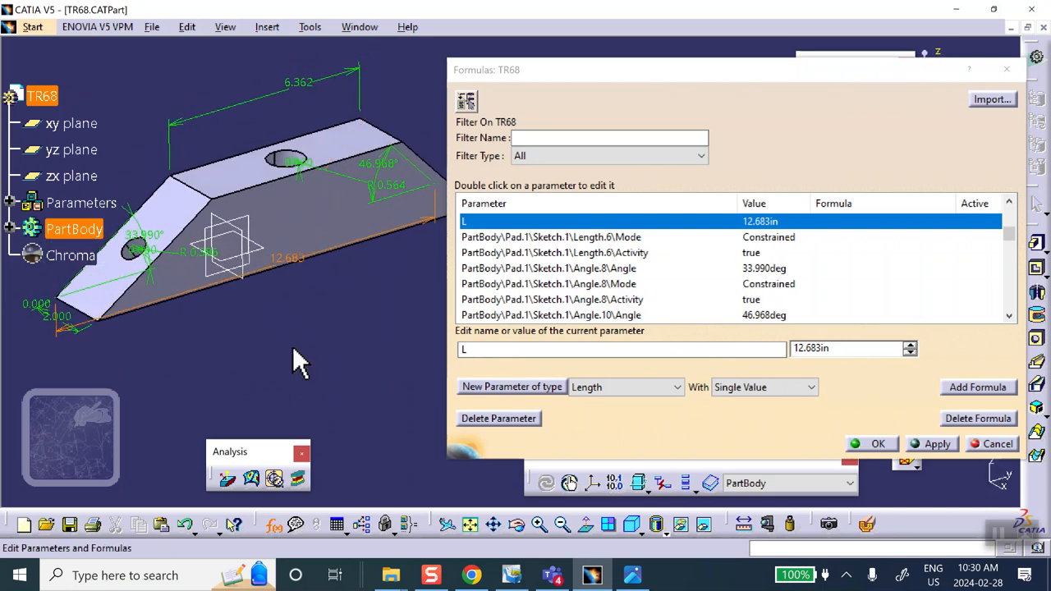
pyautogui.moveTo(282, 122); pyautogui.dragTo(293, 98, button='middle')
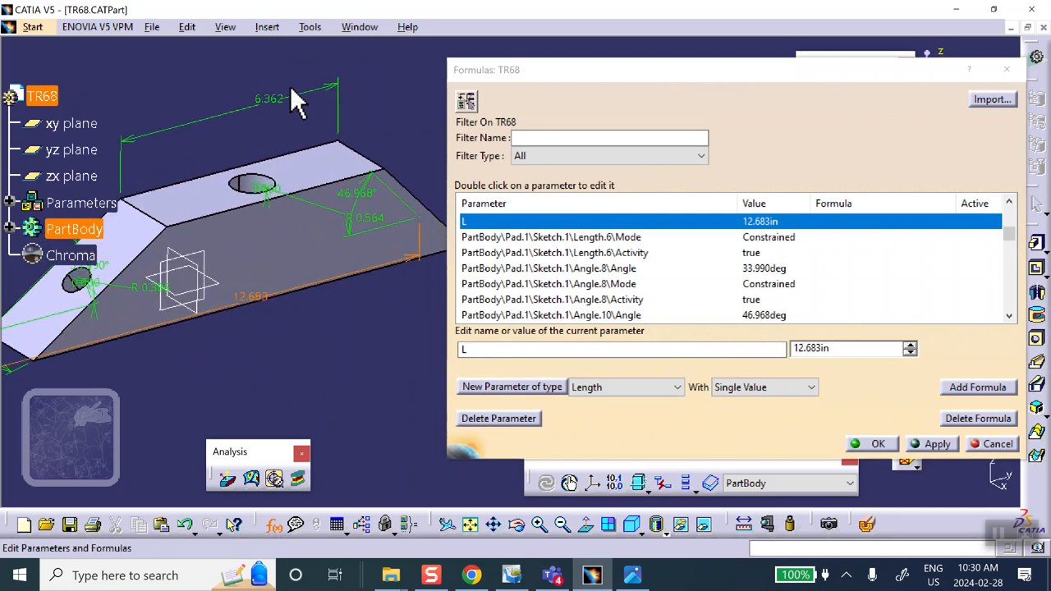
pyautogui.click(382, 221)
pyautogui.moveTo(674, 351); pyautogui.dragTo(367, 366)
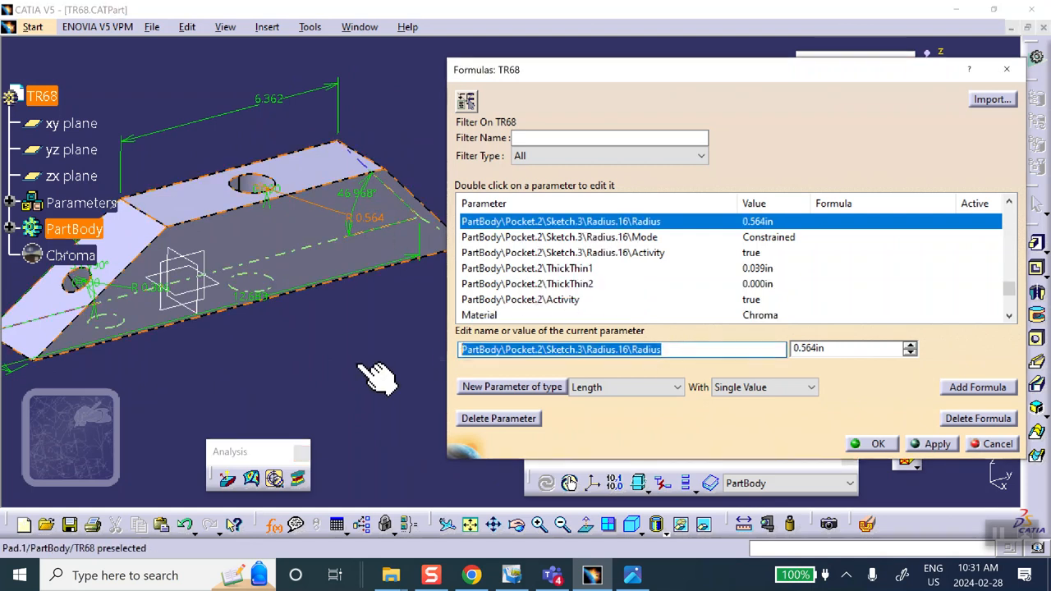
pyautogui.write('RTOP')
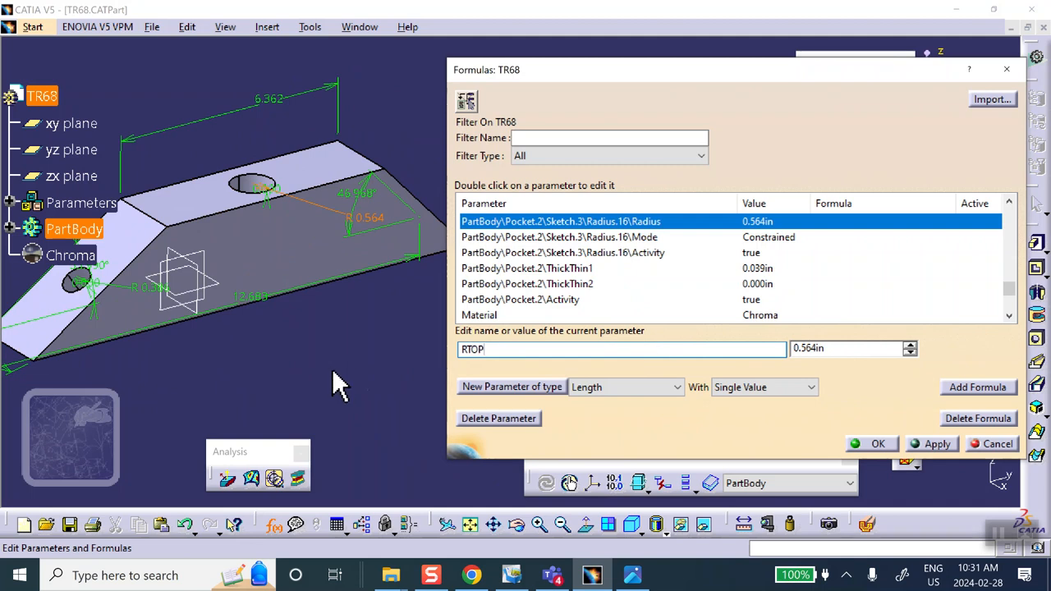
pyautogui.click(156, 294)
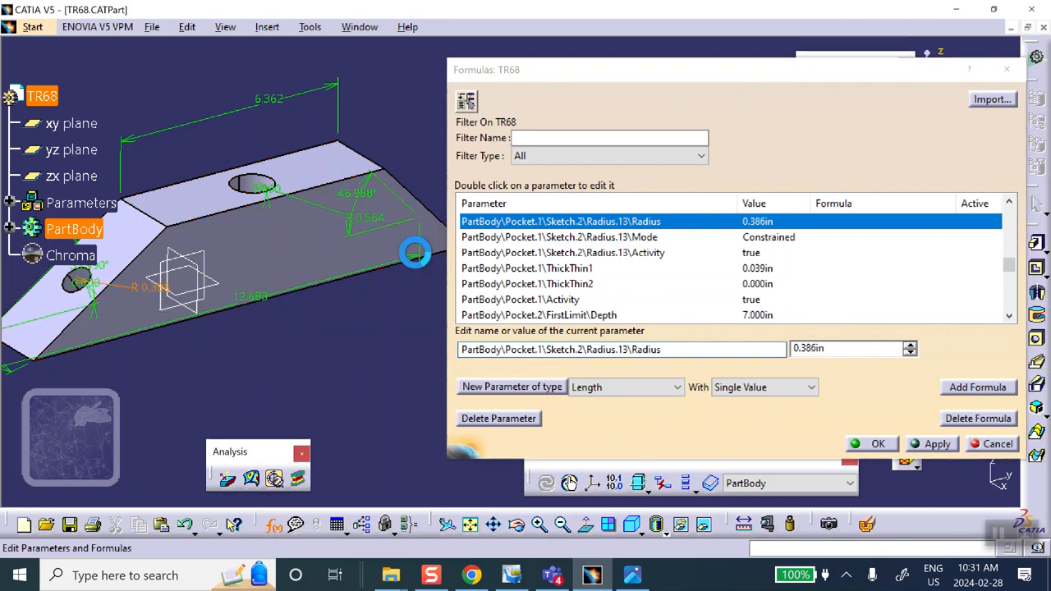
pyautogui.doubleClick(666, 353)
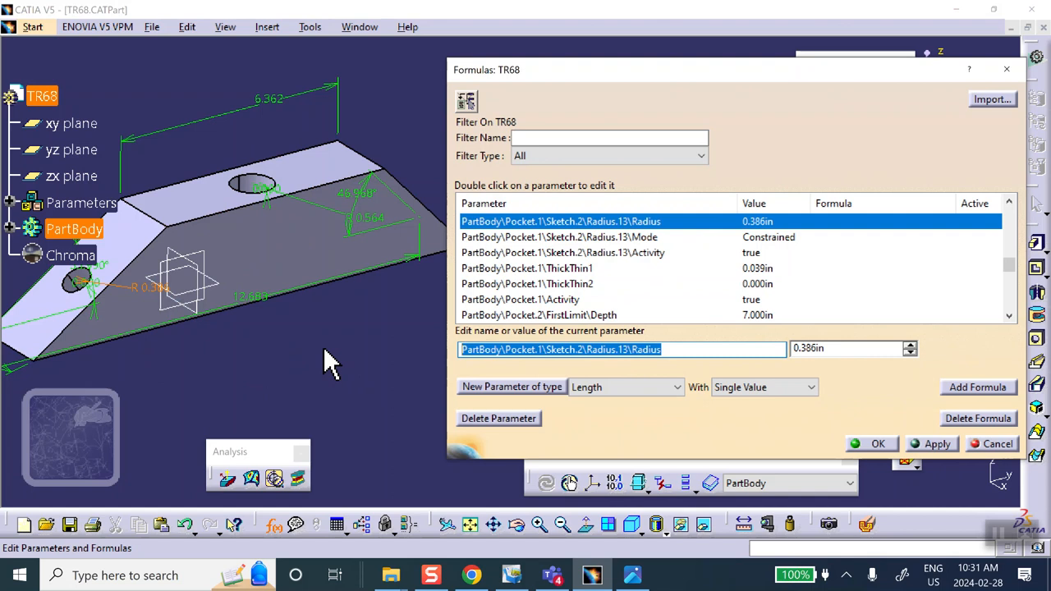
pyautogui.write('RSIDE')
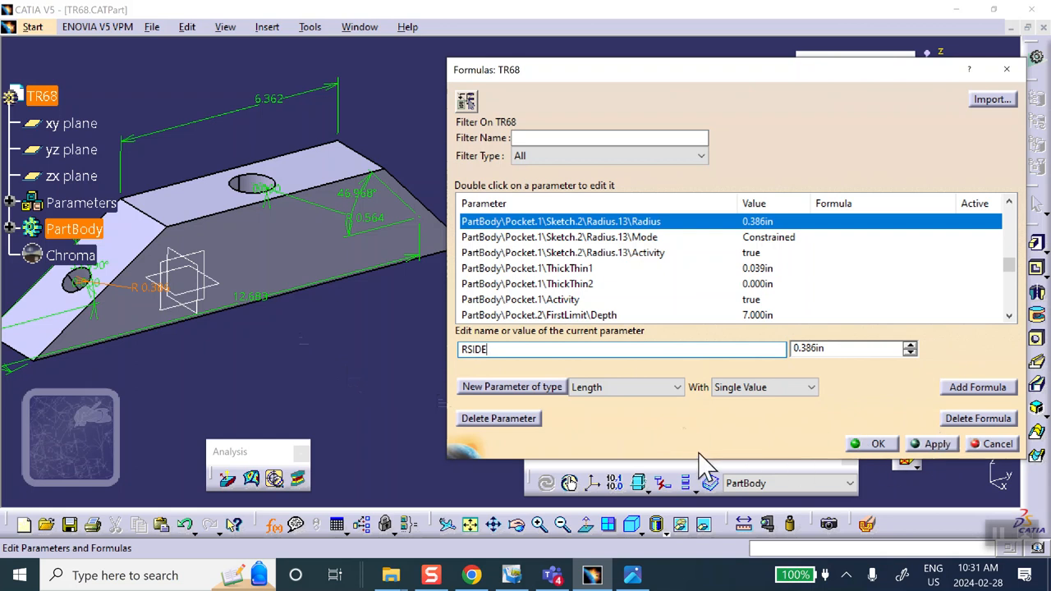
# Step: Name the base angle at the sloped end without a hole beta and the one at the drilled sloped end alfa, and apply the changes
pyautogui.click(365, 207)
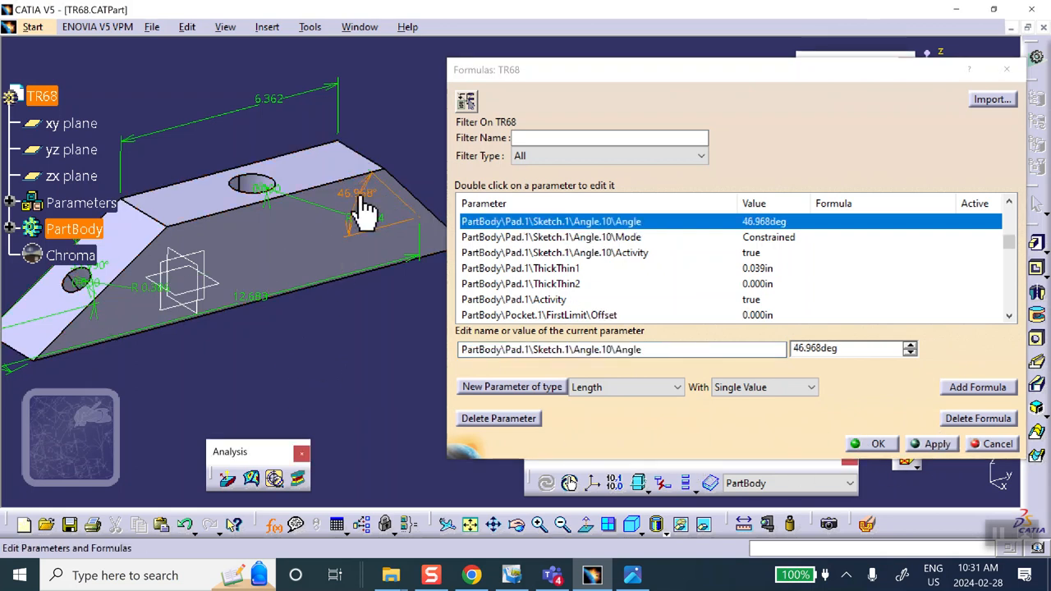
pyautogui.click(678, 352)
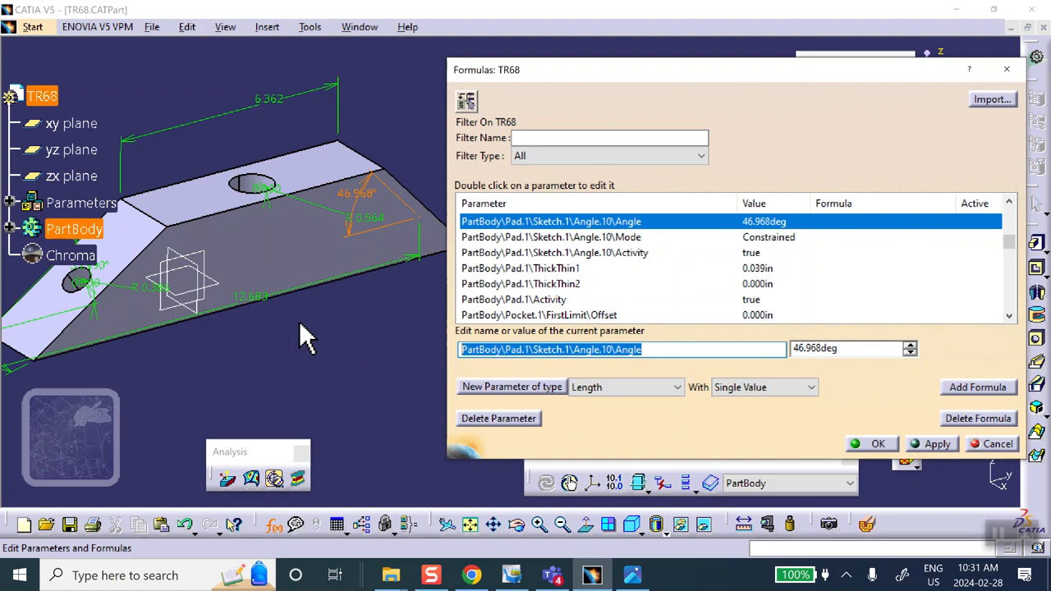
pyautogui.write('beta')
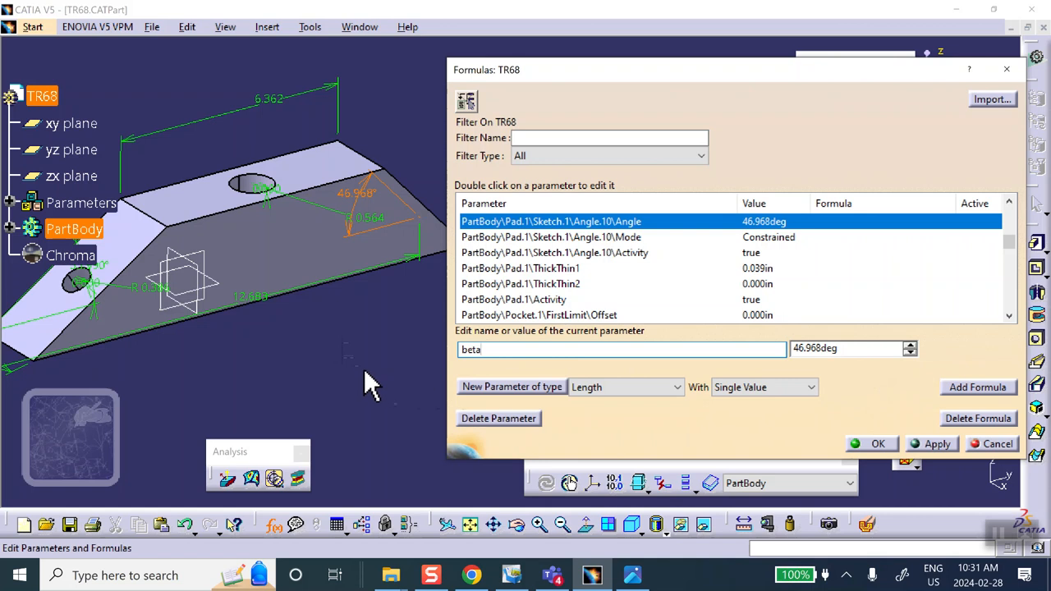
pyautogui.moveTo(272, 371); pyautogui.dragTo(437, 371, button='middle')
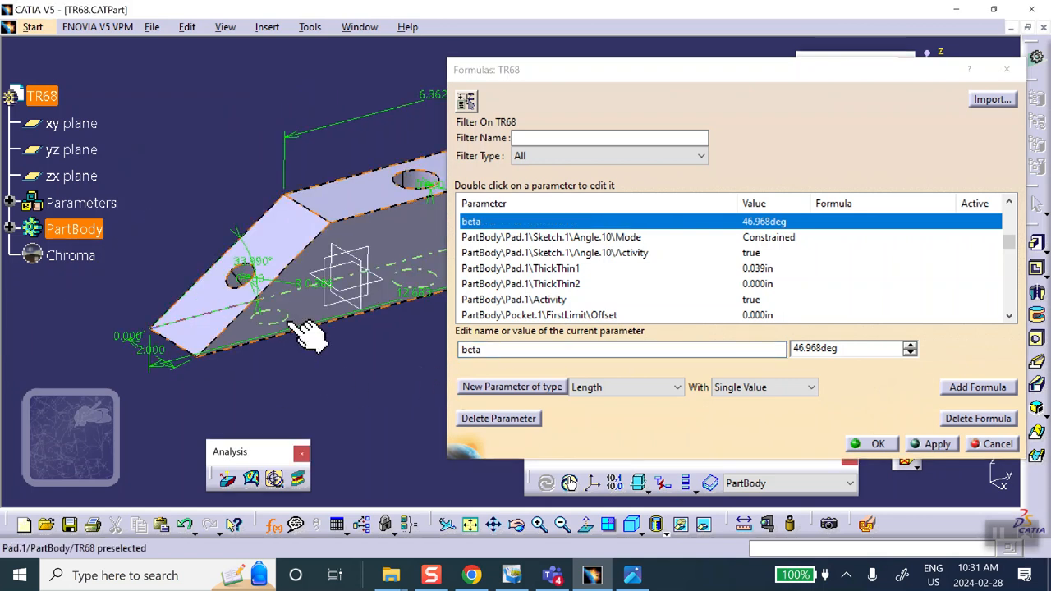
pyautogui.click(253, 271)
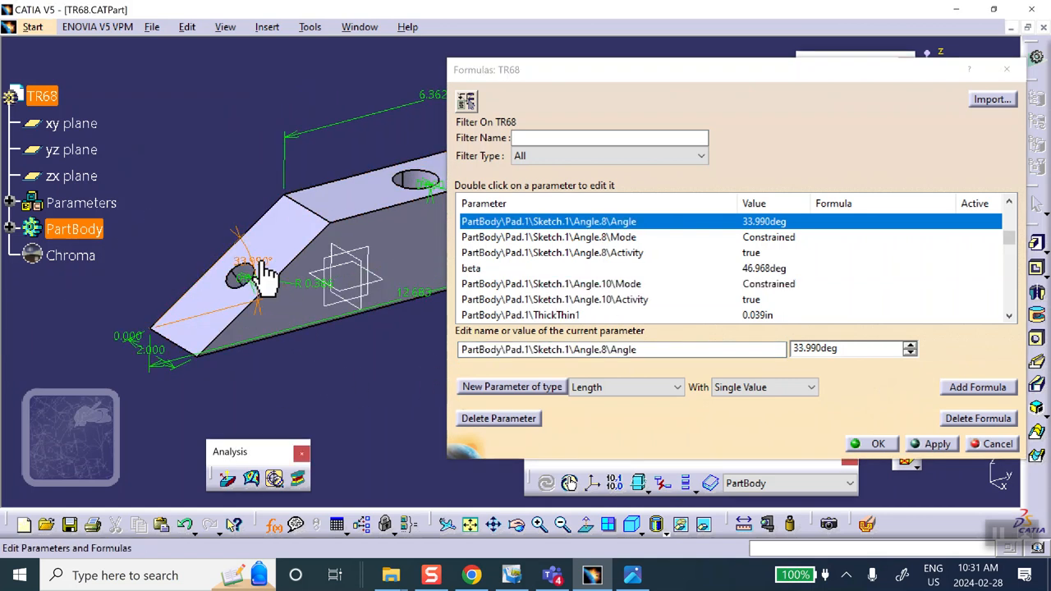
pyautogui.moveTo(657, 349); pyautogui.dragTo(407, 349)
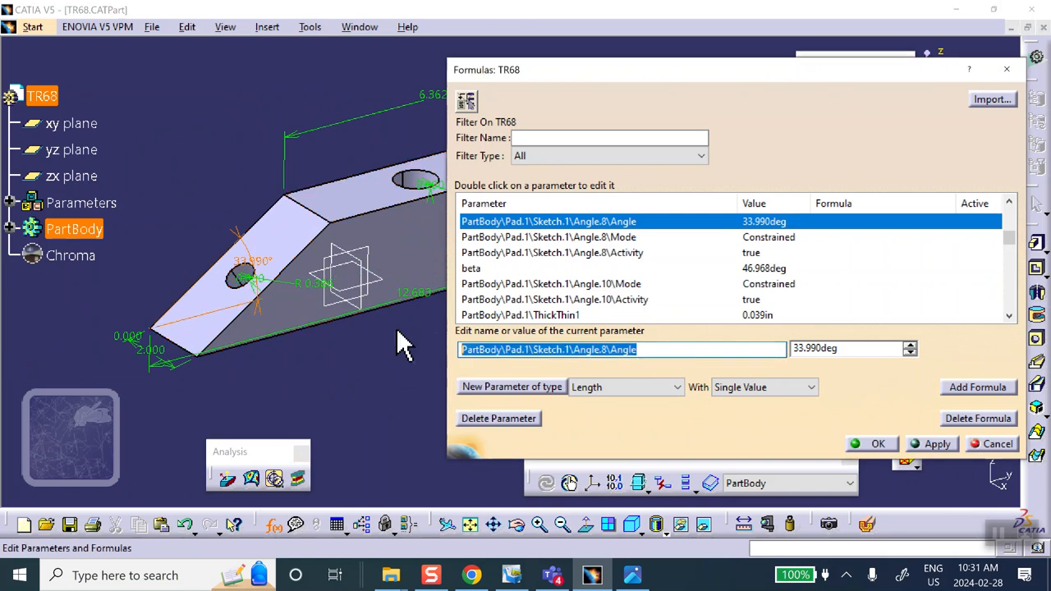
pyautogui.write('alfa')
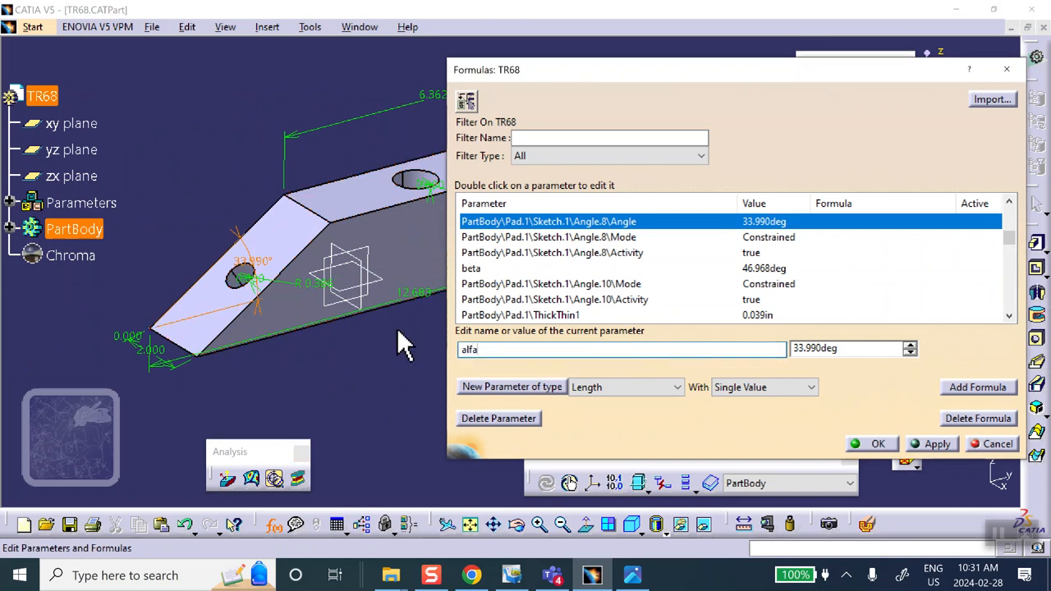
pyautogui.click(930, 444)
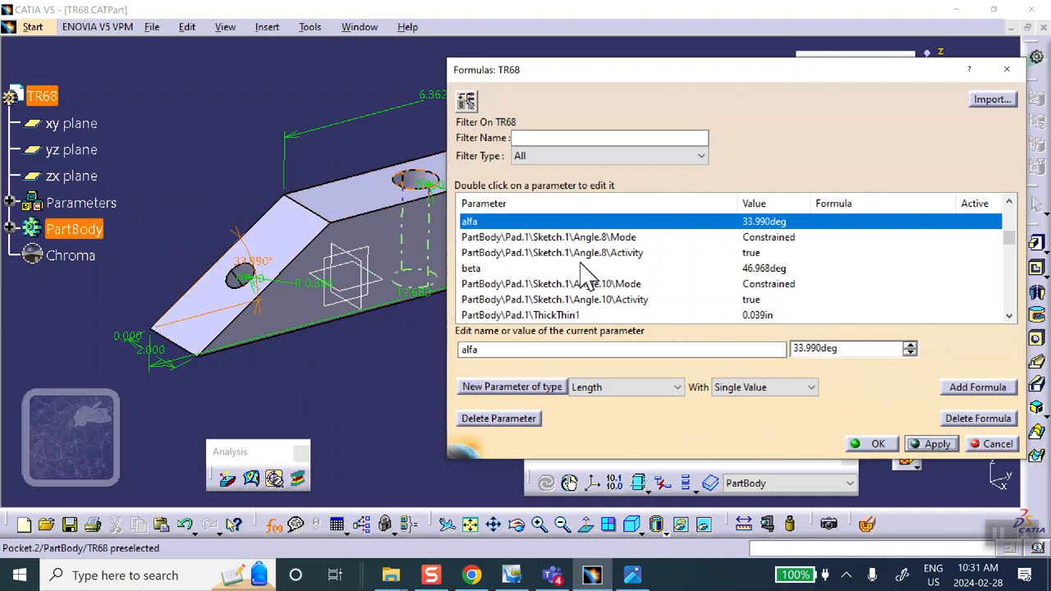
# Step: Rename the TR68 part's Part Number parameter to Serial# and confirm the parameter changes
pyautogui.scroll(-1, 570, 271)
pyautogui.click(73, 105)
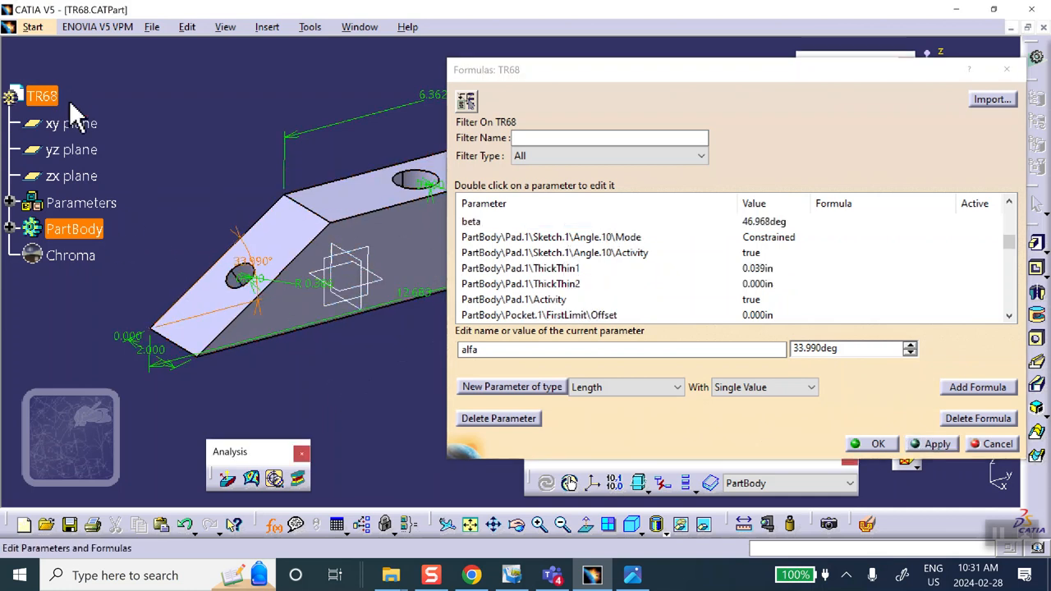
pyautogui.scroll(-5, 621, 241)
pyautogui.scroll(-6, 624, 243)
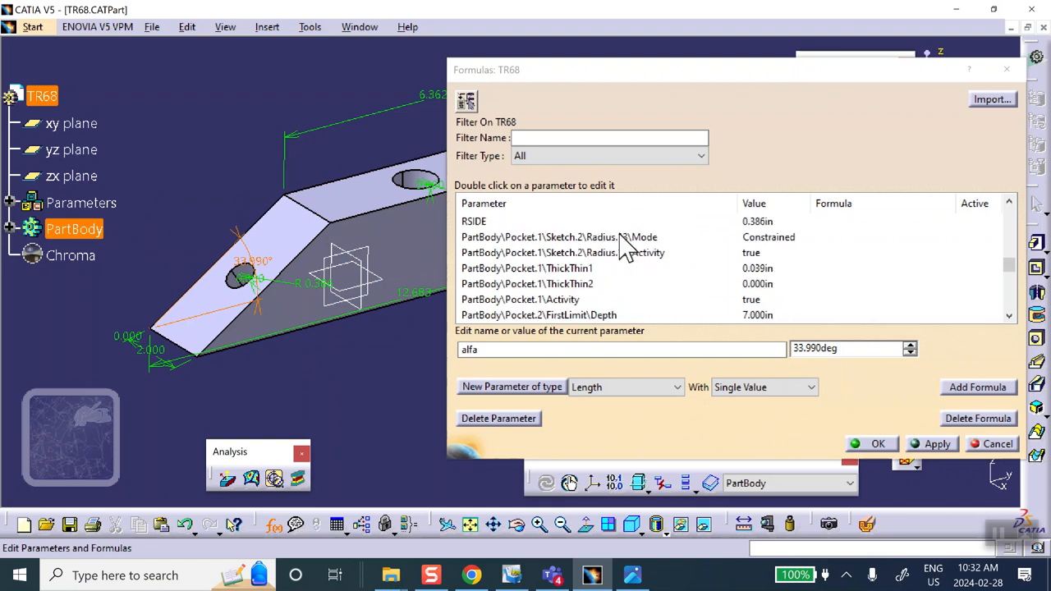
pyautogui.scroll(-4, 624, 243)
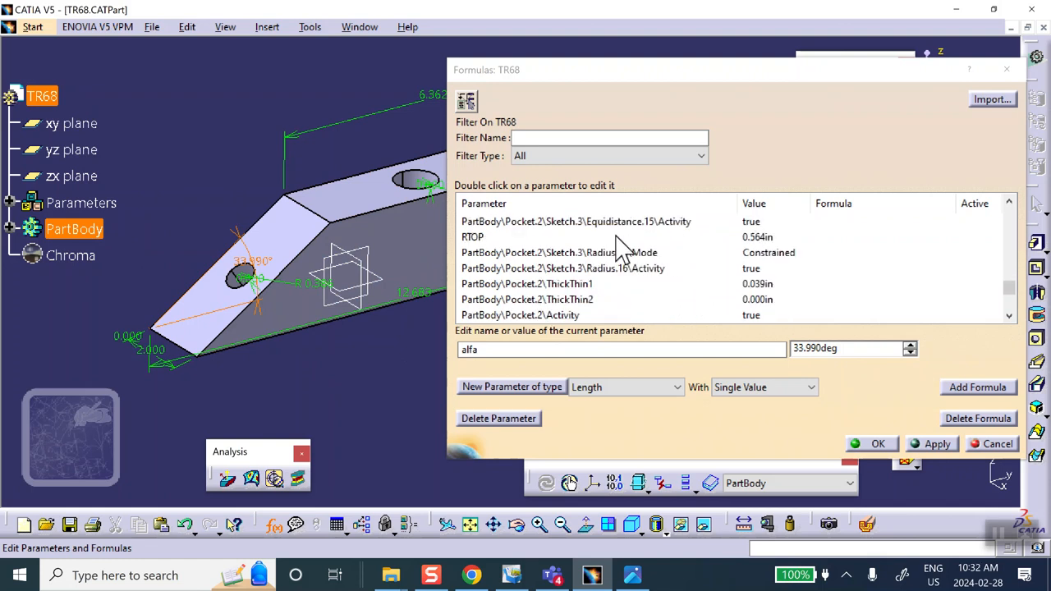
pyautogui.scroll(1, 532, 284)
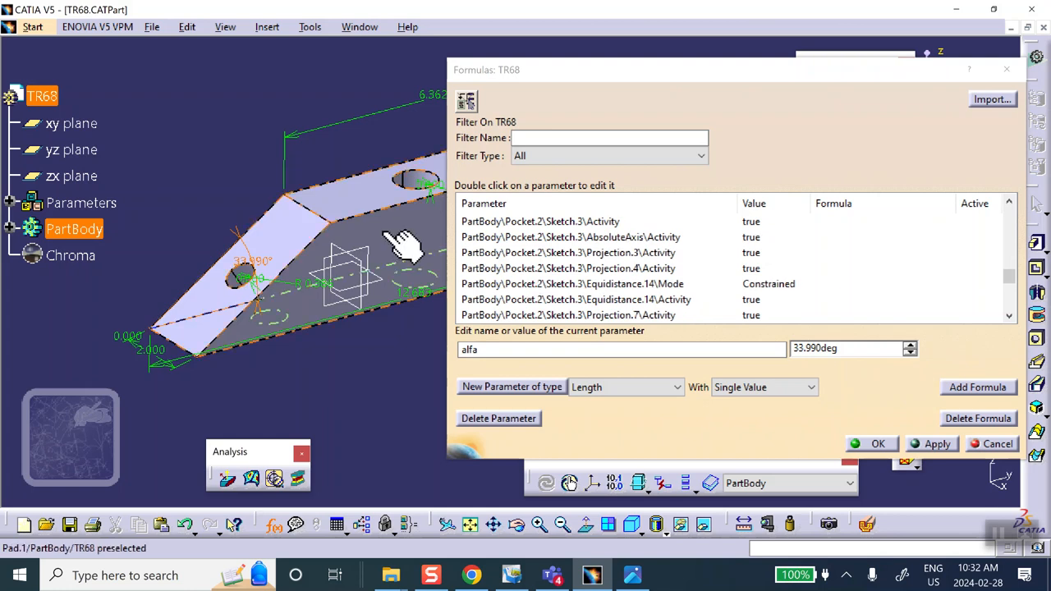
pyautogui.scroll(-5, 605, 261)
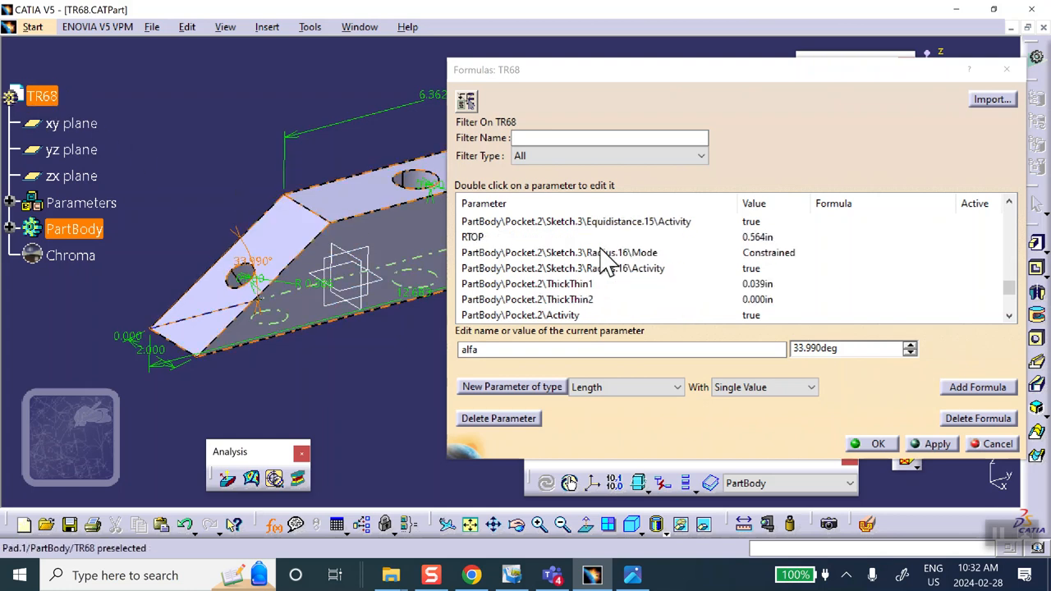
pyautogui.scroll(2, 606, 263)
pyautogui.scroll(-2, 605, 261)
pyautogui.click(542, 283)
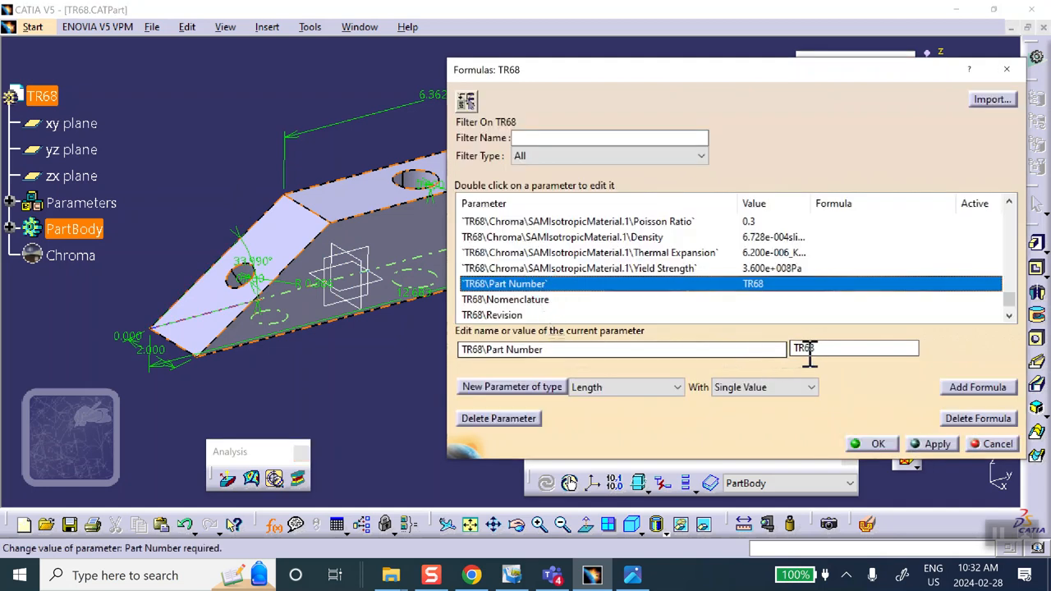
pyautogui.click(638, 352)
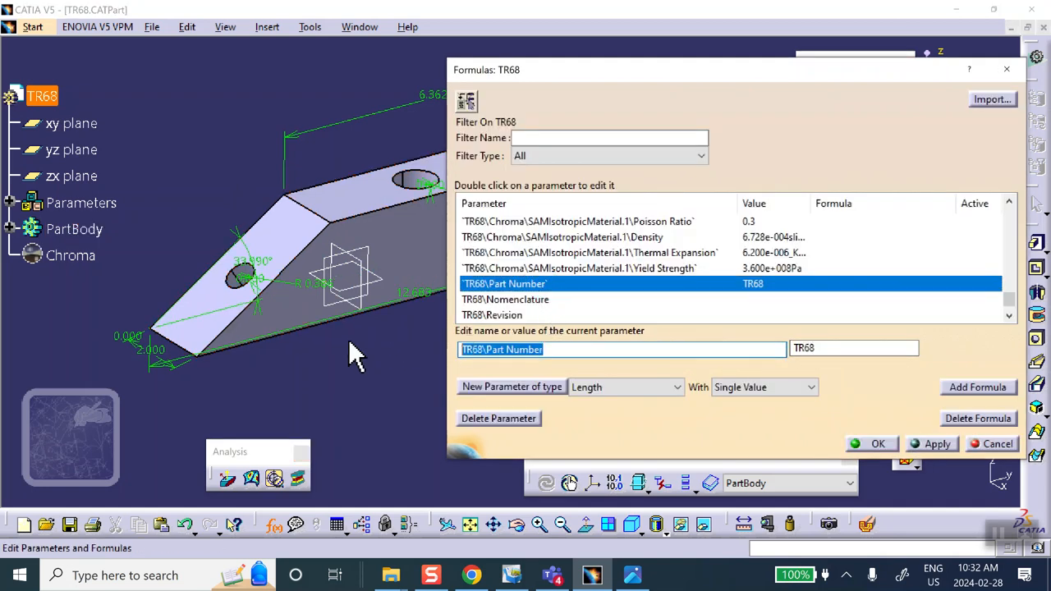
pyautogui.write('ser')
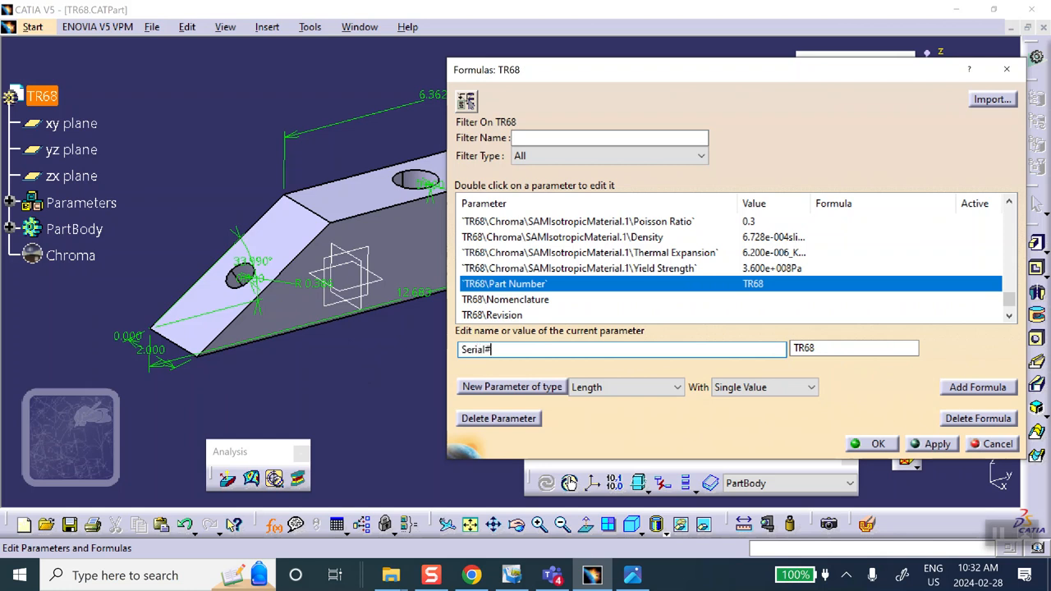
pyautogui.click(877, 443)
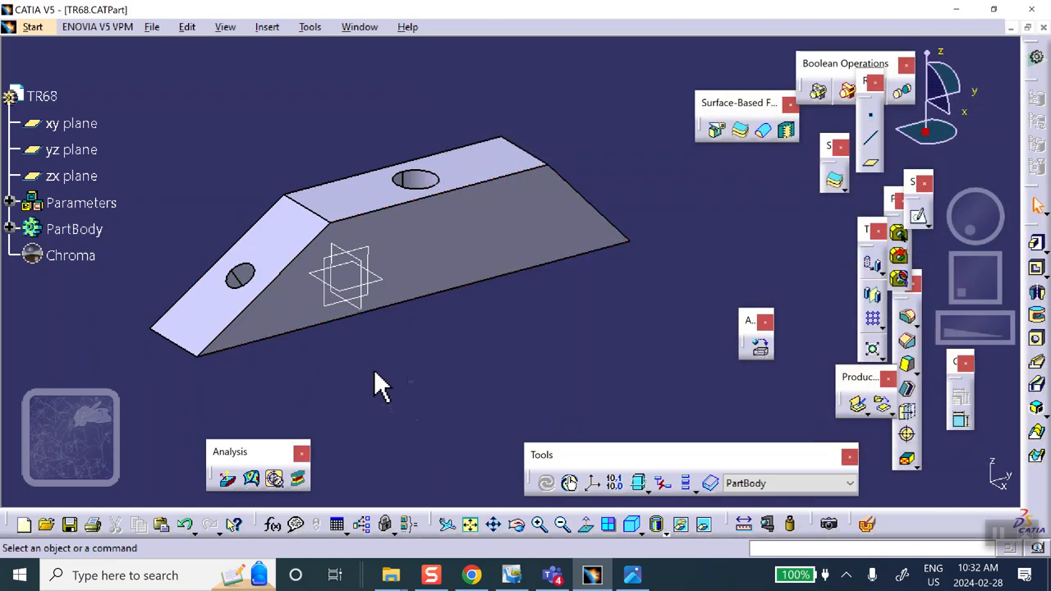
# Step: Save the TR68 part and undock the Knowledge toolbar into the free area below the model
pyautogui.click(70, 524)
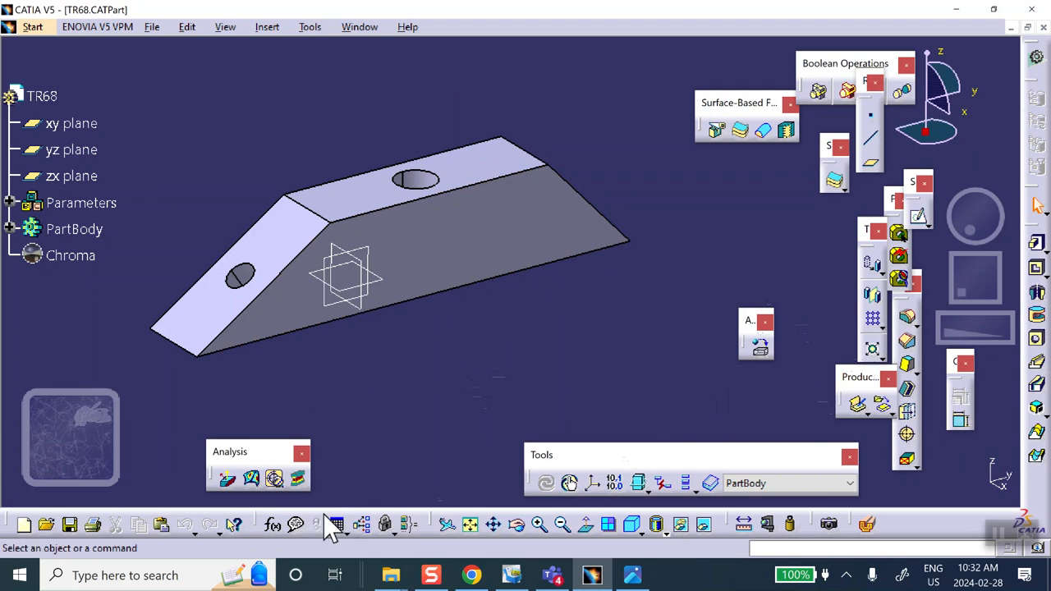
pyautogui.moveTo(256, 522); pyautogui.dragTo(397, 489)
pyautogui.click(441, 471)
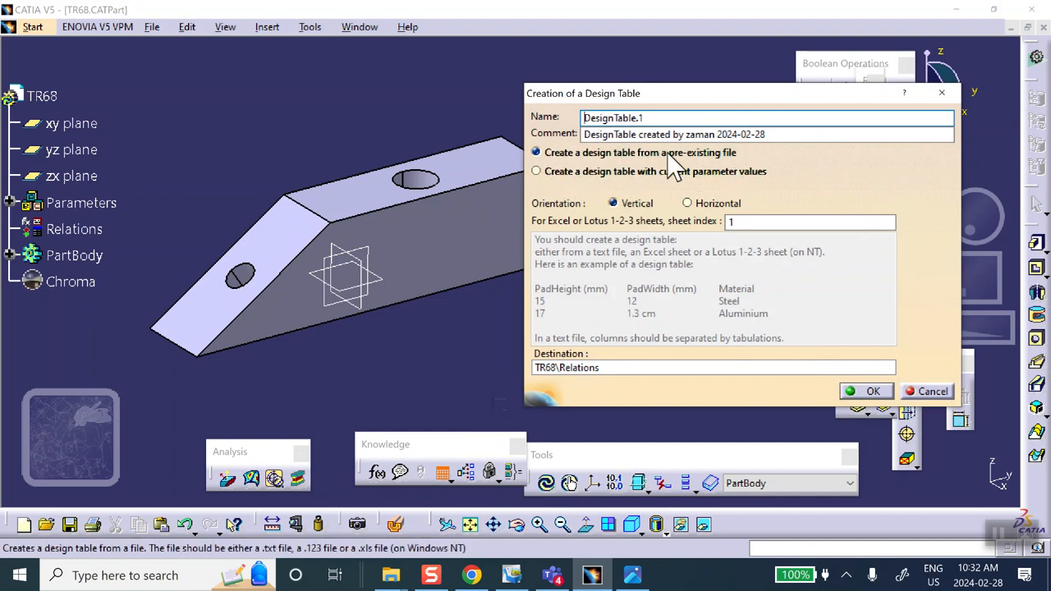
pyautogui.click(538, 171)
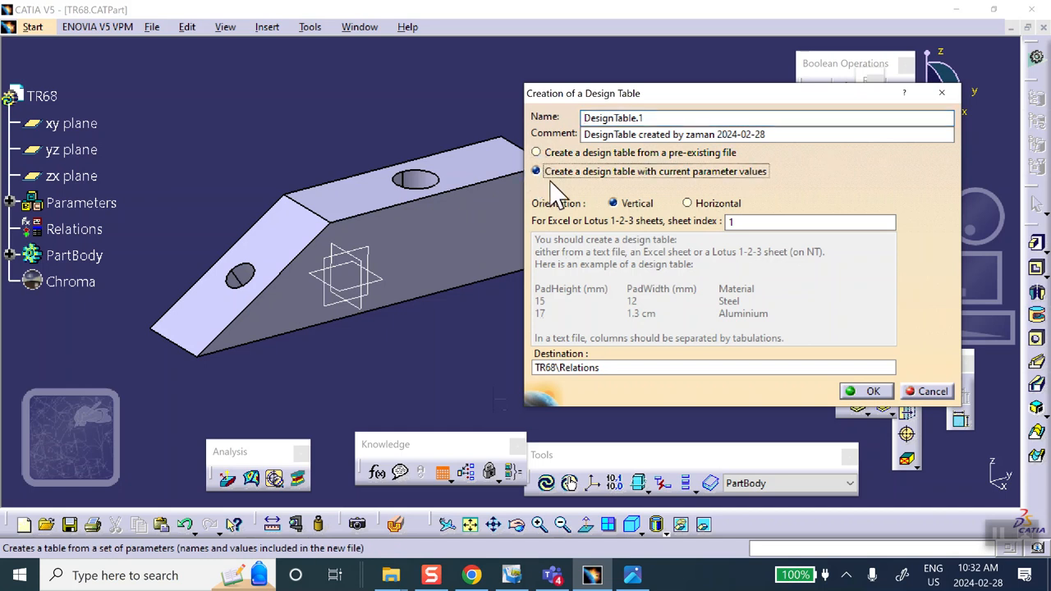
pyautogui.click(862, 392)
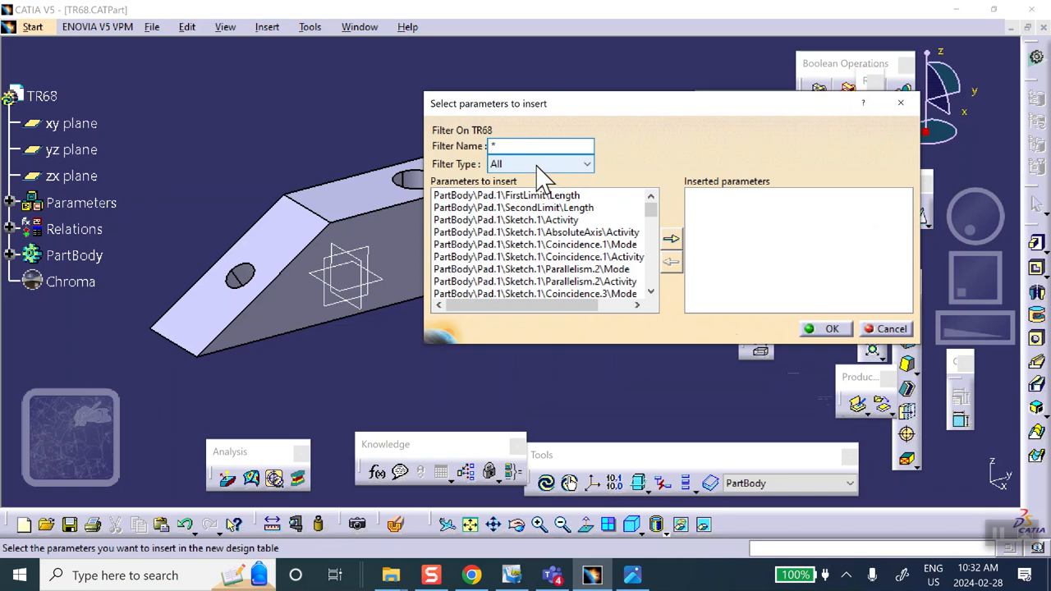
pyautogui.click(536, 166)
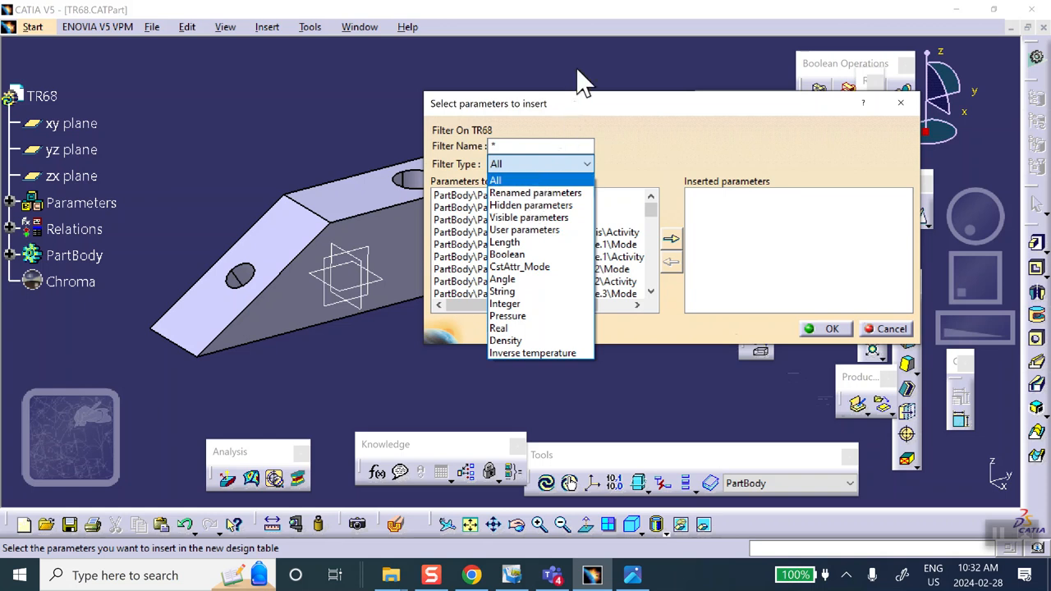
pyautogui.click(541, 195)
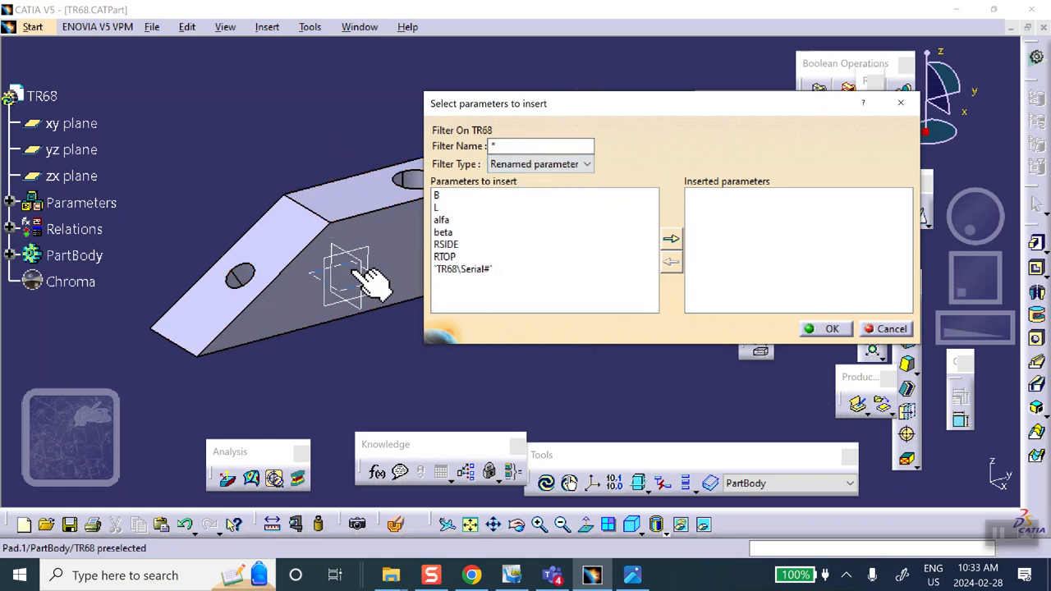
pyautogui.click(463, 269)
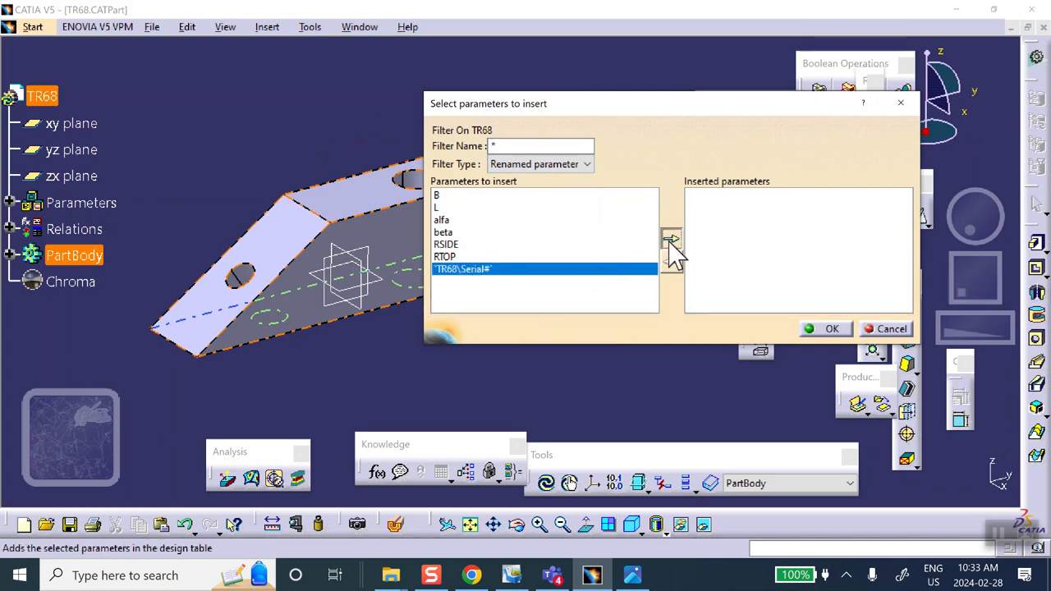
pyautogui.click(670, 240)
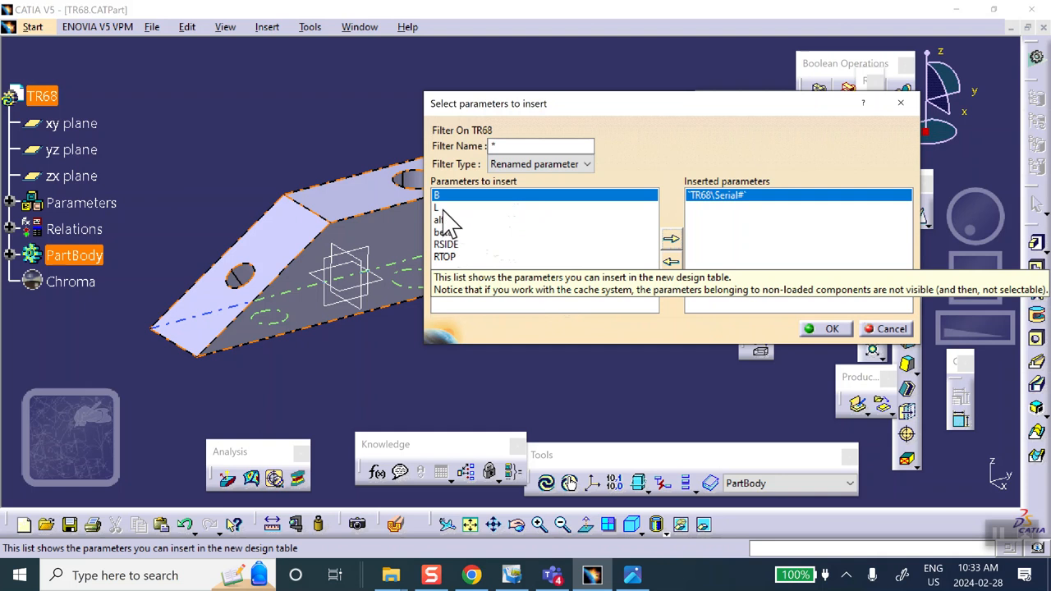
pyautogui.click(892, 329)
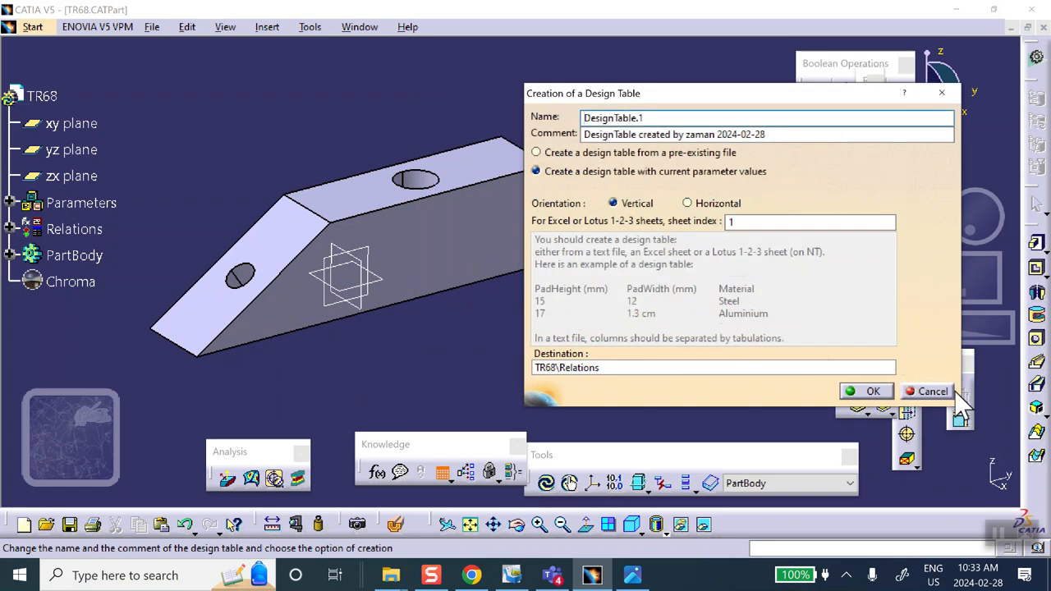
pyautogui.click(933, 391)
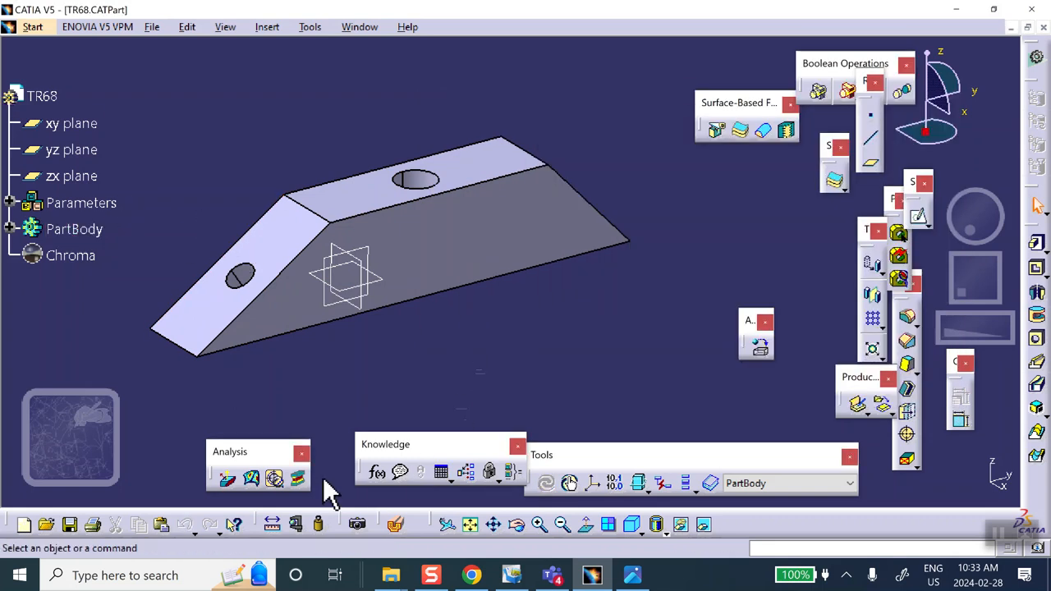
# Step: Rename the Material parameter, which holds the value Chroma, to Mat and confirm the change
pyautogui.click(377, 471)
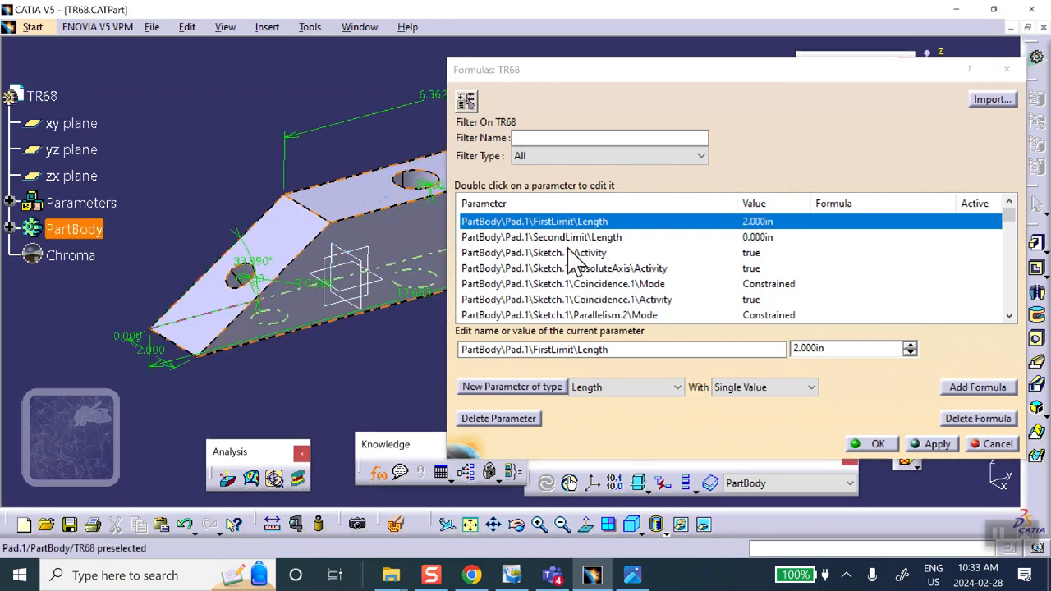
pyautogui.scroll(-8, 661, 270)
pyautogui.scroll(-6, 661, 271)
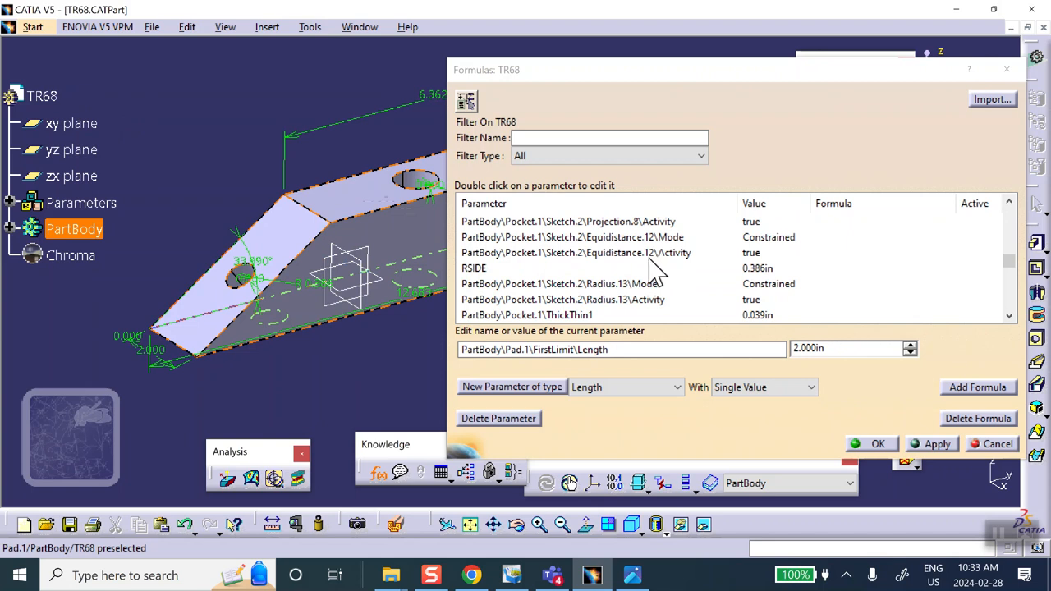
pyautogui.scroll(-3, 568, 273)
pyautogui.scroll(-5, 569, 276)
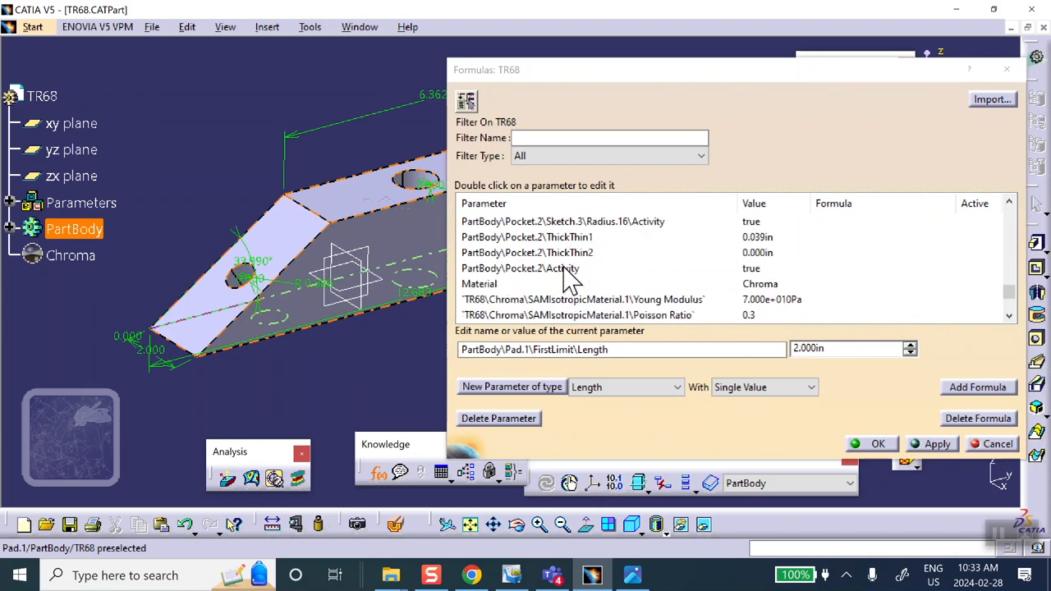
pyautogui.click(497, 283)
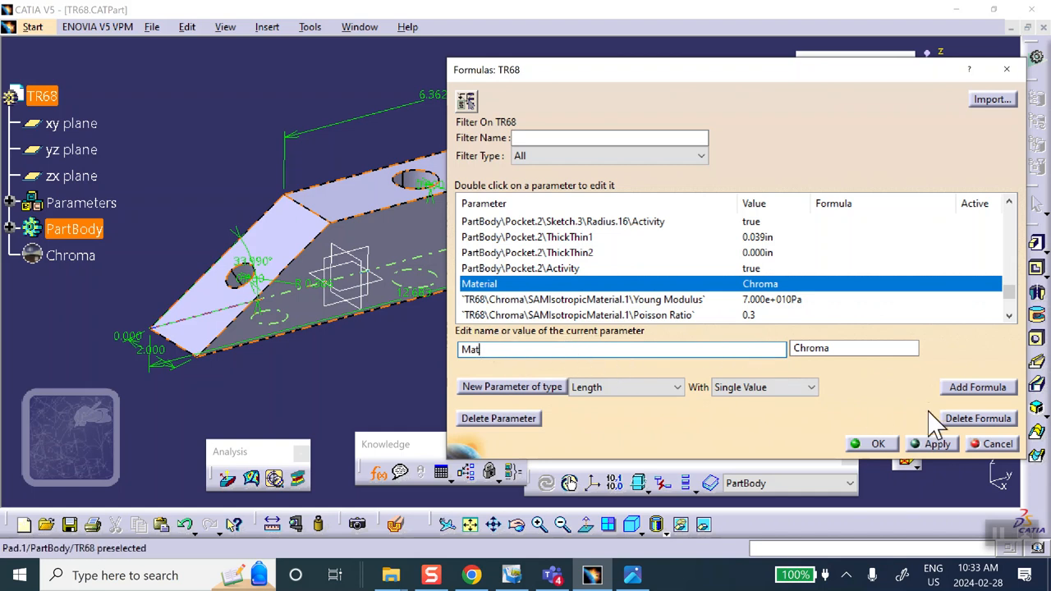
pyautogui.click(876, 445)
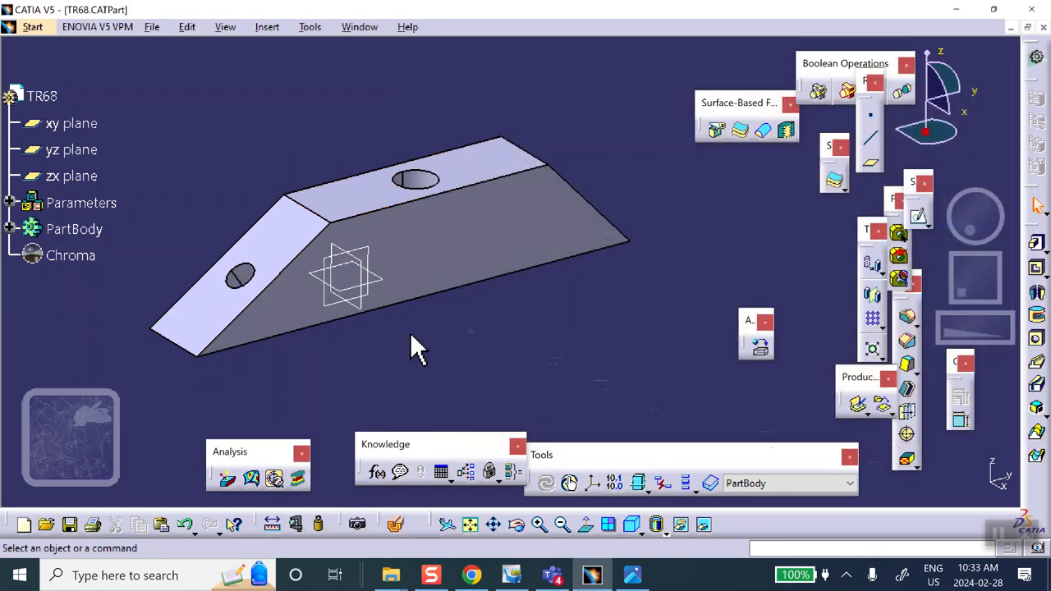
# Step: Start a vertical design table from current parameter values and filter the insertable parameters to renamed ones
pyautogui.click(443, 474)
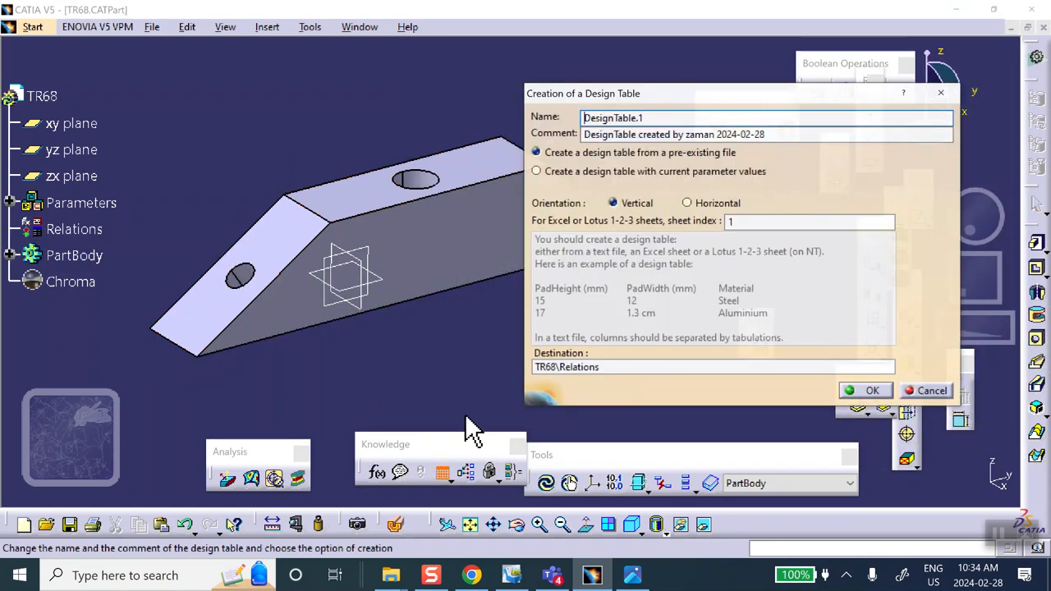
pyautogui.moveTo(327, 112); pyautogui.dragTo(281, 136, button='middle')
pyautogui.click(551, 174)
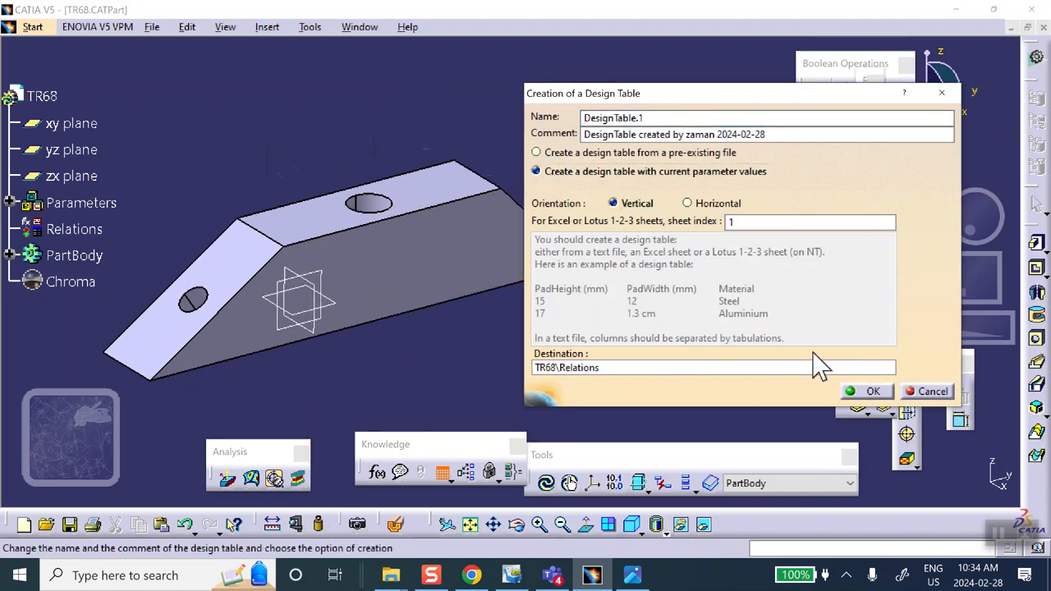
pyautogui.click(868, 391)
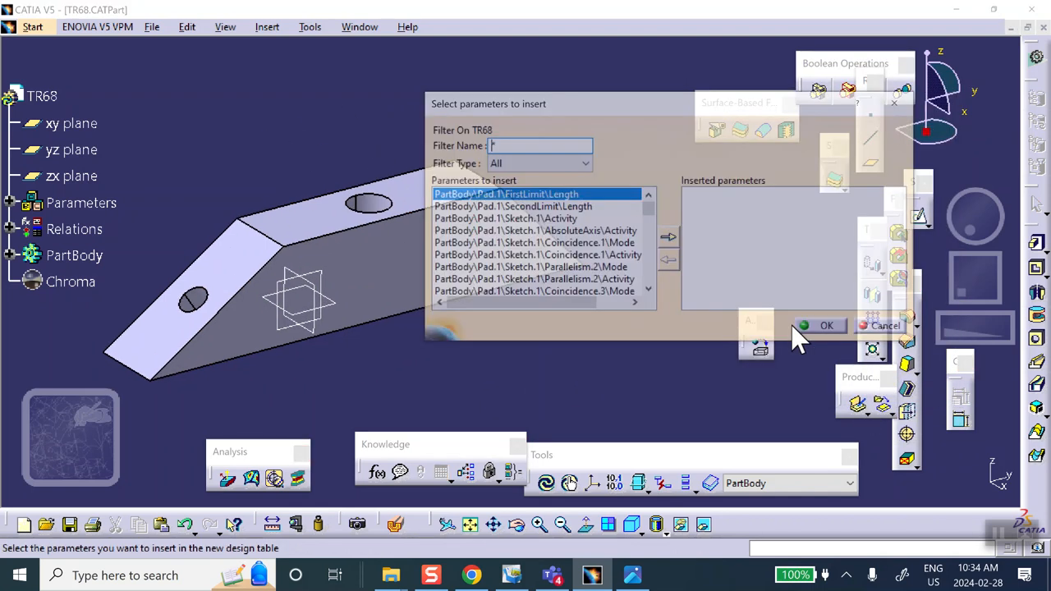
pyautogui.click(543, 160)
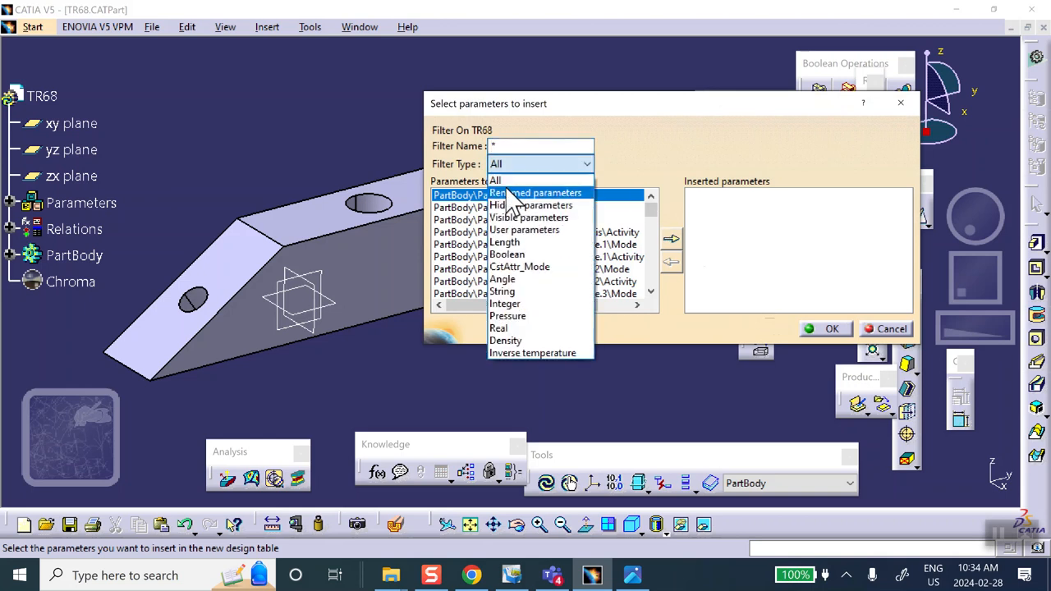
pyautogui.click(511, 194)
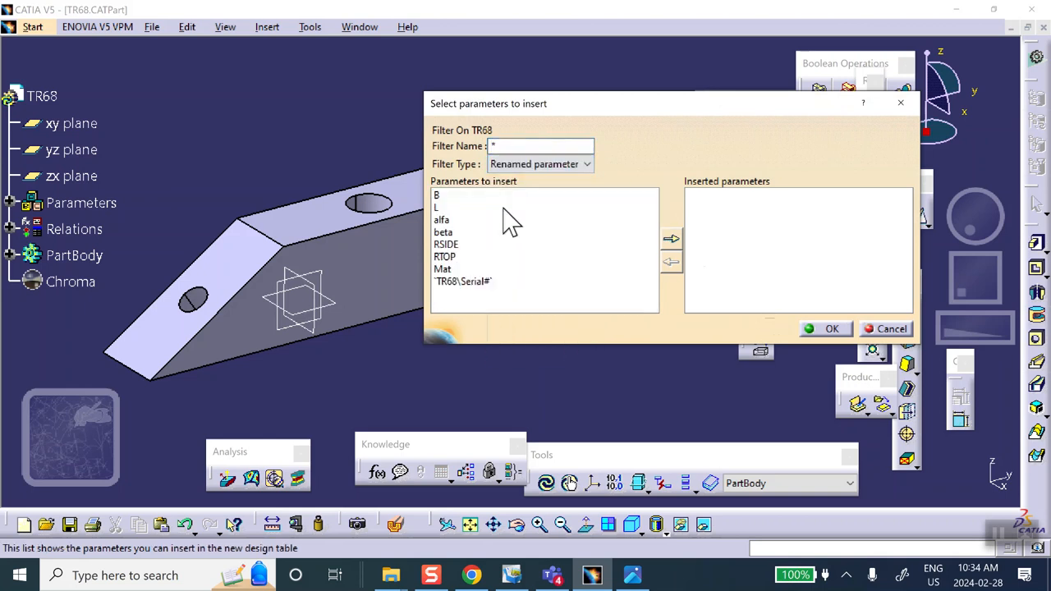
# Step: Insert the parameters Serial#, Mat and L, in that order, into the design table
pyautogui.click(461, 281)
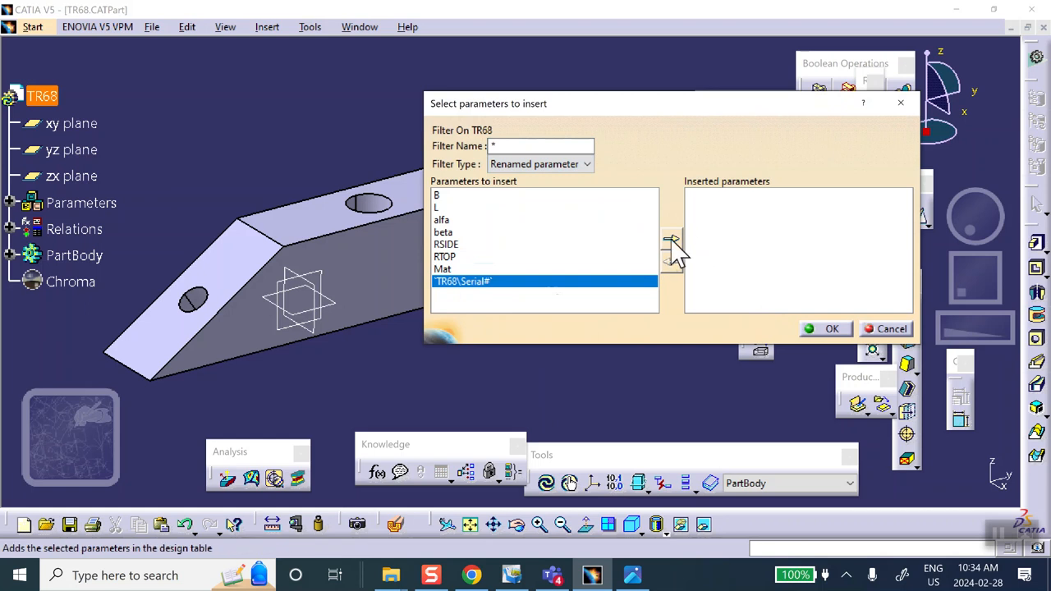
pyautogui.click(671, 243)
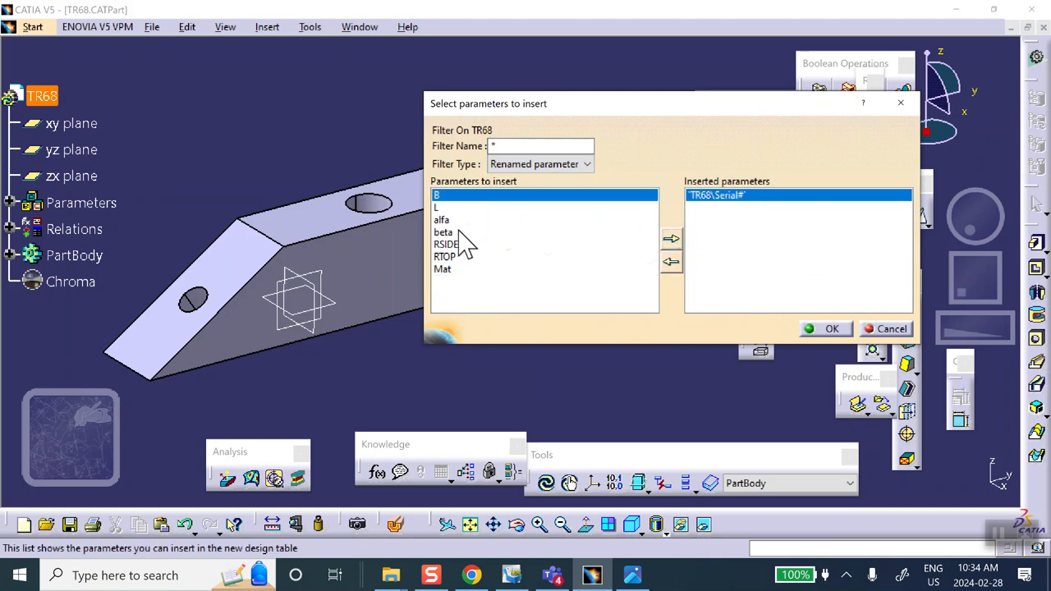
pyautogui.click(443, 270)
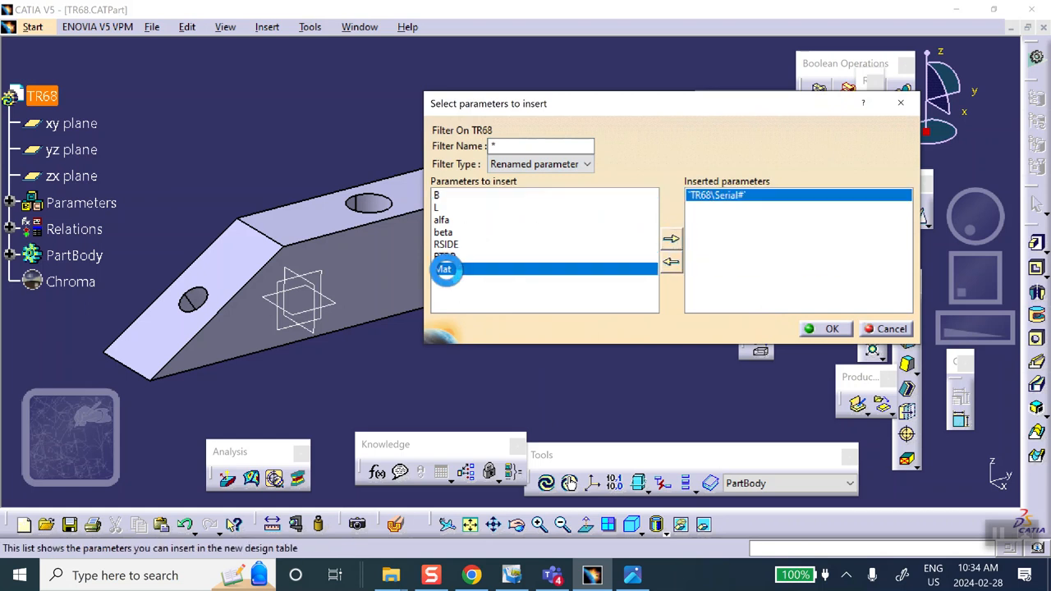
pyautogui.click(670, 240)
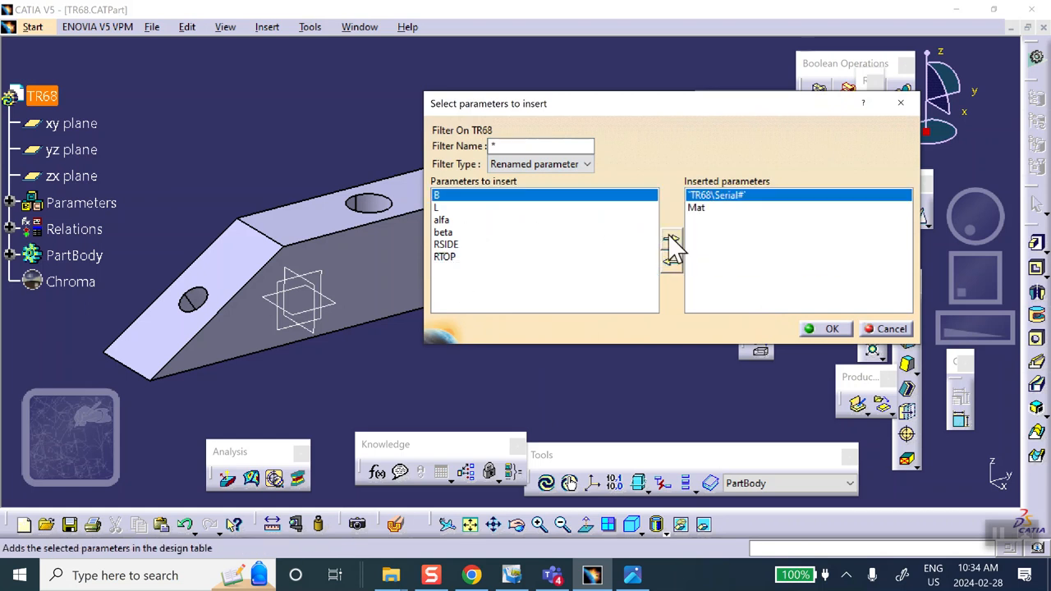
pyautogui.click(460, 207)
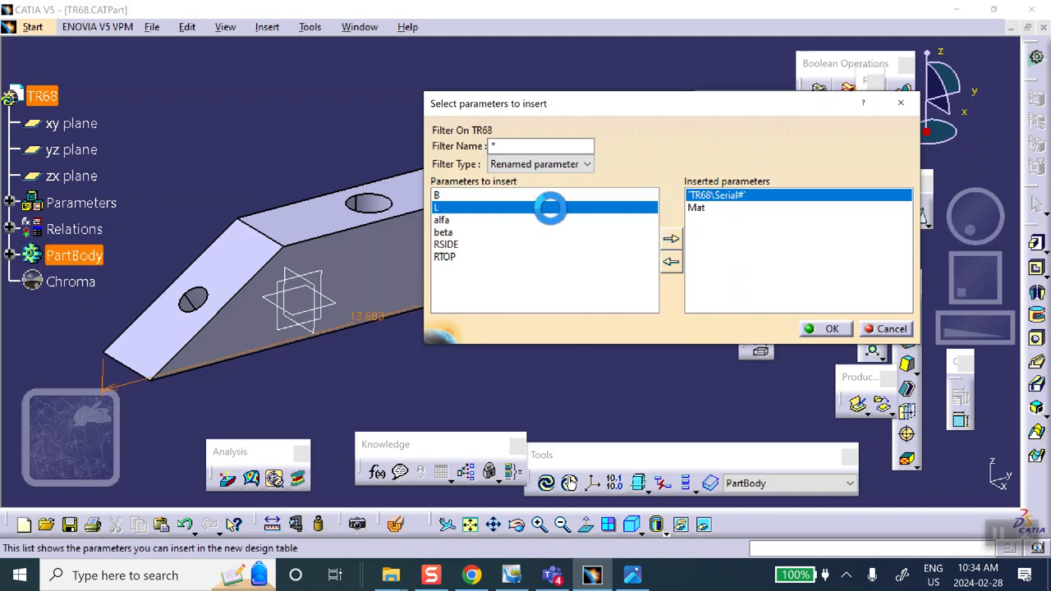
pyautogui.click(670, 239)
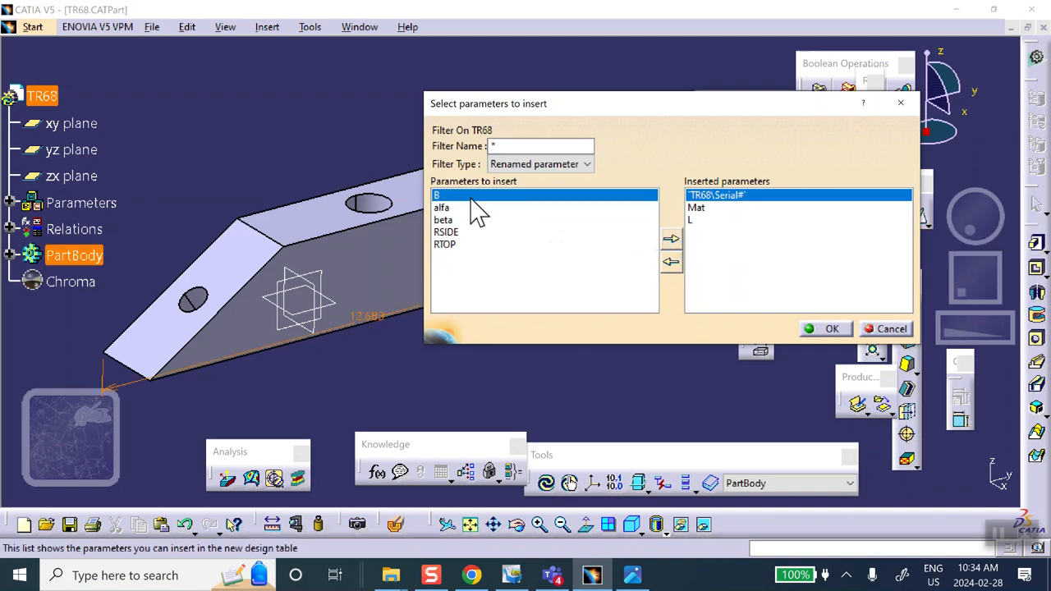
# Step: Insert the remaining parameters B, RTOP, RSIDE, alfa and beta, in that order, into the design table and confirm the selection
pyautogui.click(671, 239)
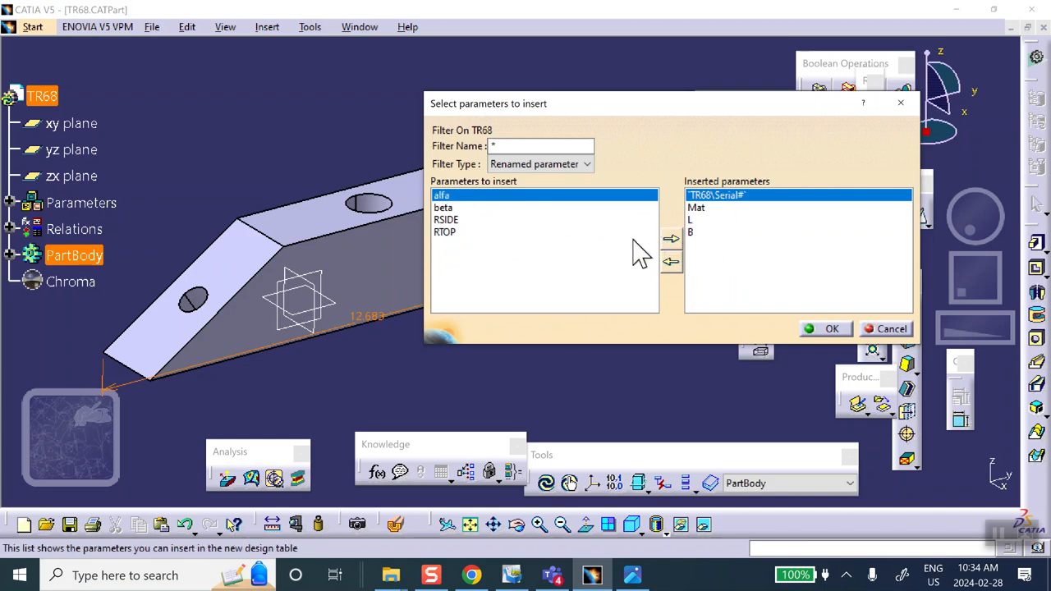
pyautogui.click(450, 232)
pyautogui.click(670, 238)
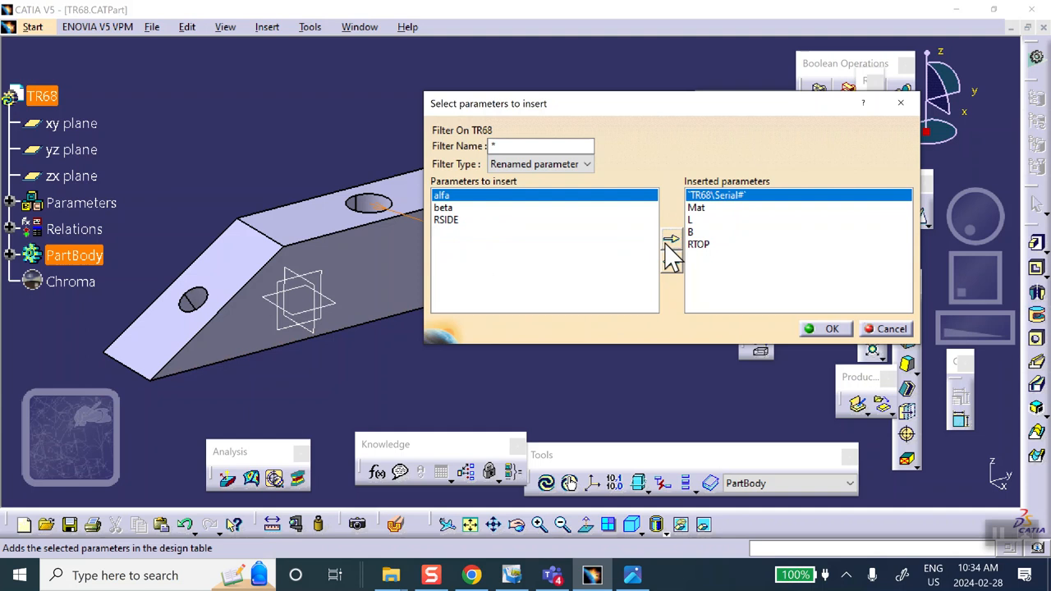
pyautogui.click(444, 219)
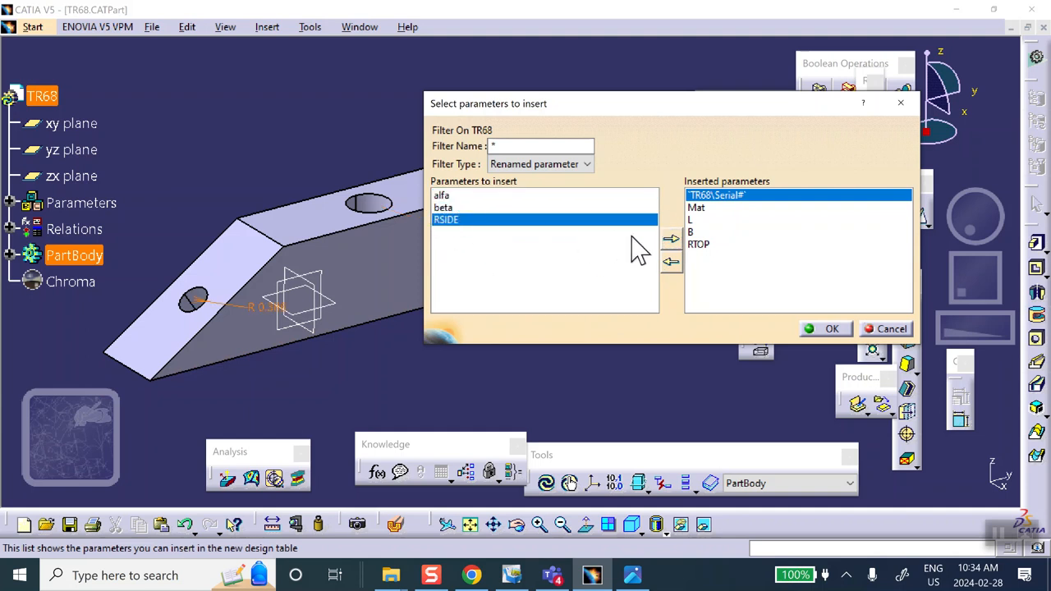
pyautogui.click(671, 239)
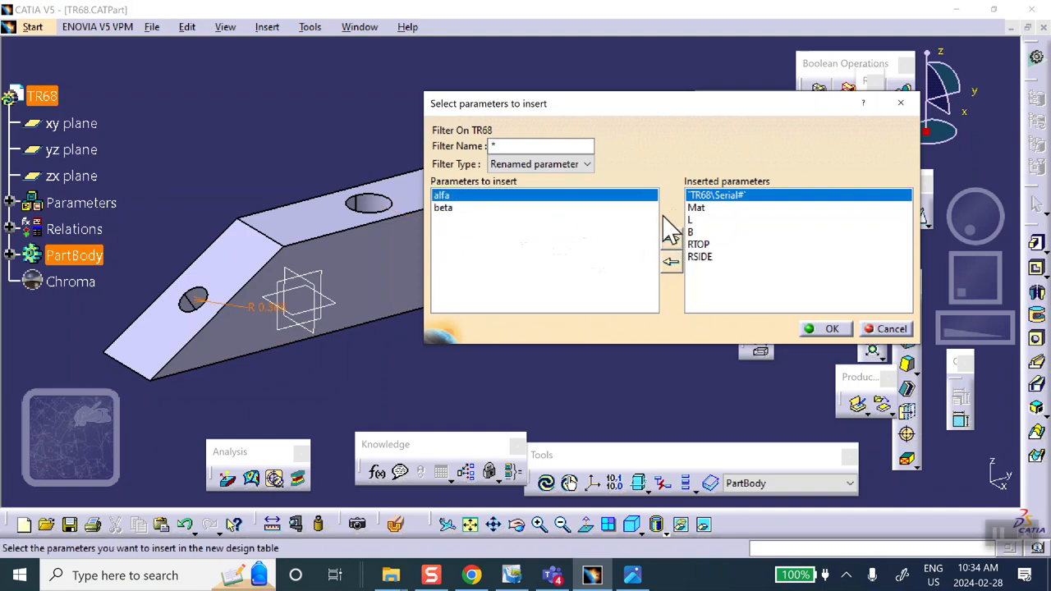
pyautogui.click(671, 238)
pyautogui.click(671, 239)
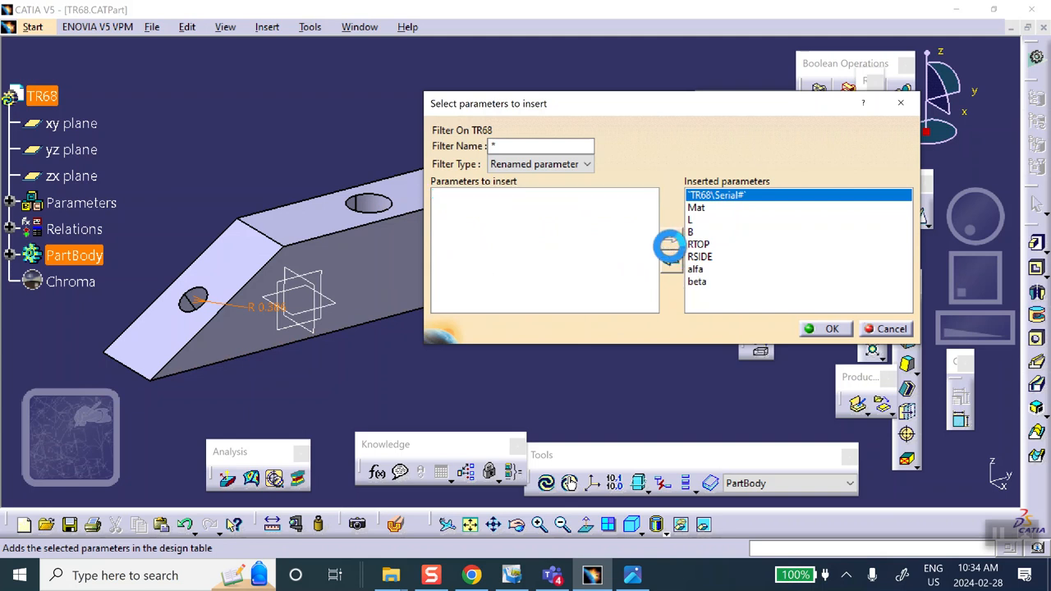
pyautogui.click(831, 328)
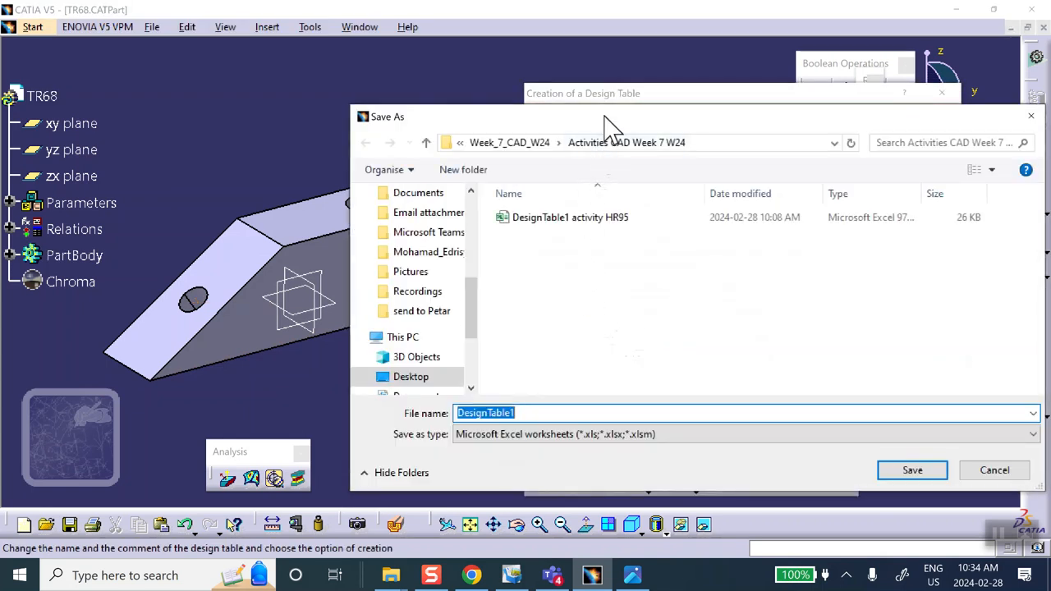
# Step: Save the design table worksheet as DesignTable1 activity TR68 in the Activities CAD Week 7 W24 folder
pyautogui.moveTo(605, 115); pyautogui.dragTo(545, 104)
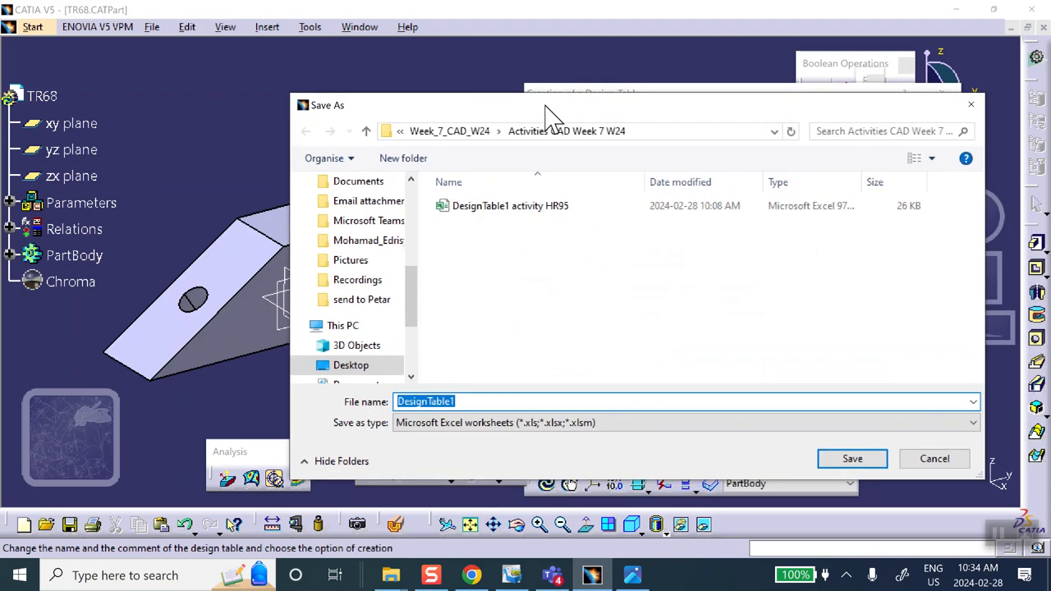
pyautogui.click(465, 400)
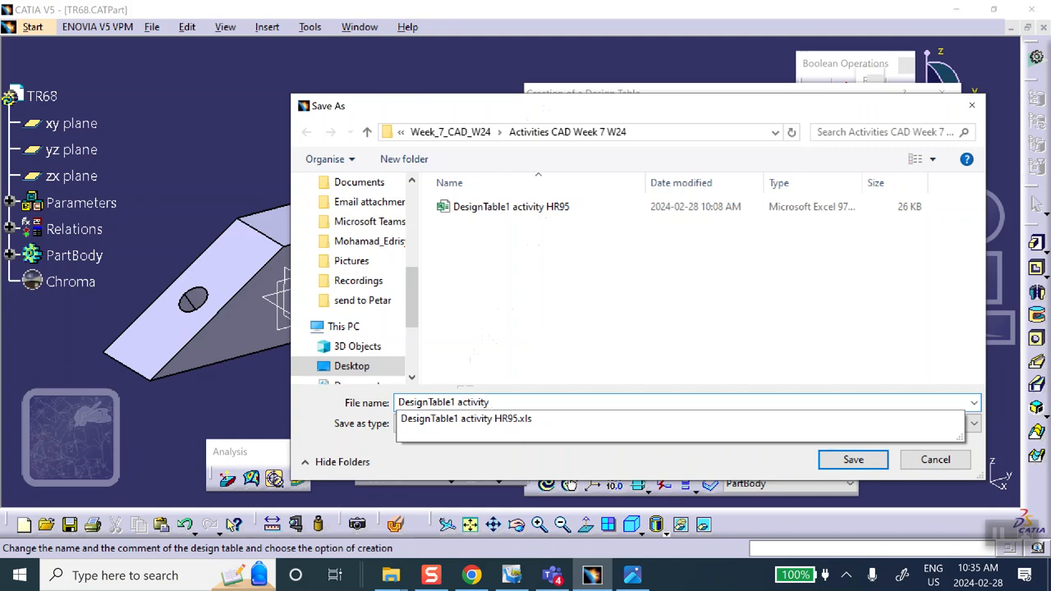
pyautogui.write('TR6')
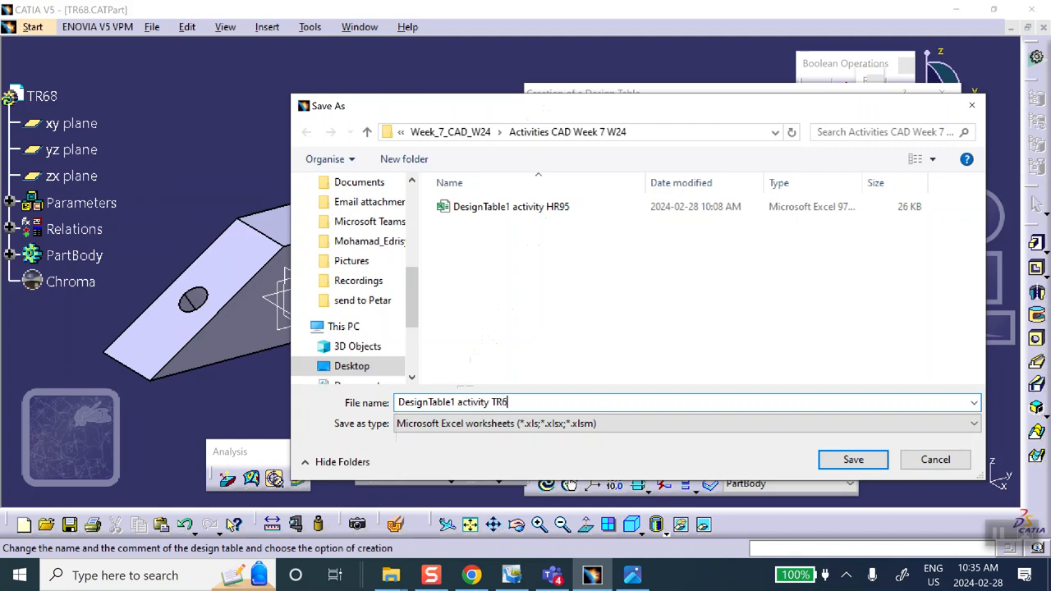
pyautogui.write('8')
pyautogui.click(854, 459)
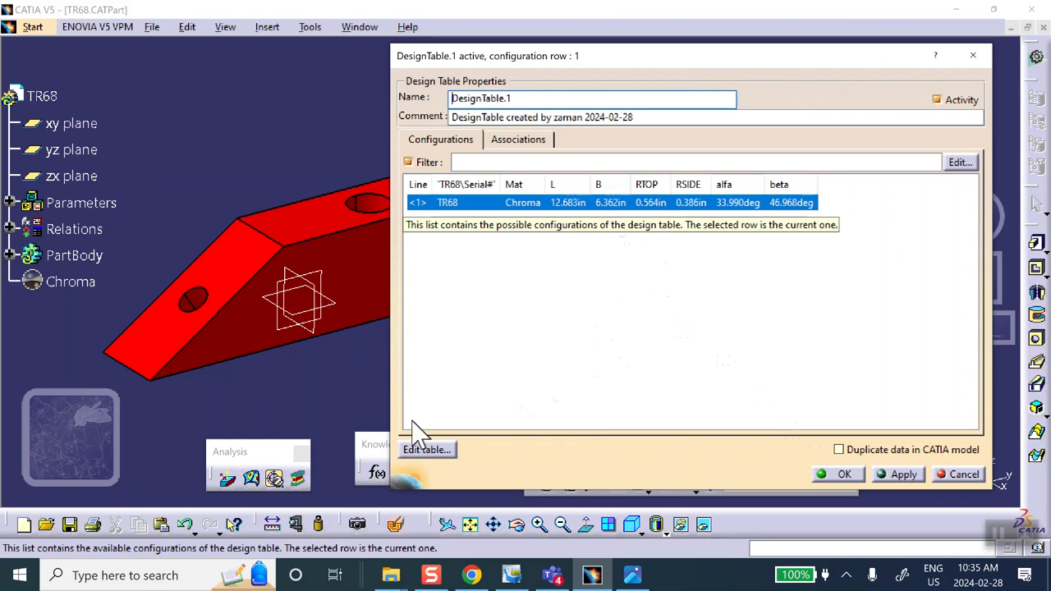
# Step: Open the design table for editing in Excel and widen column A to fit the Serial# heading
pyautogui.click(424, 448)
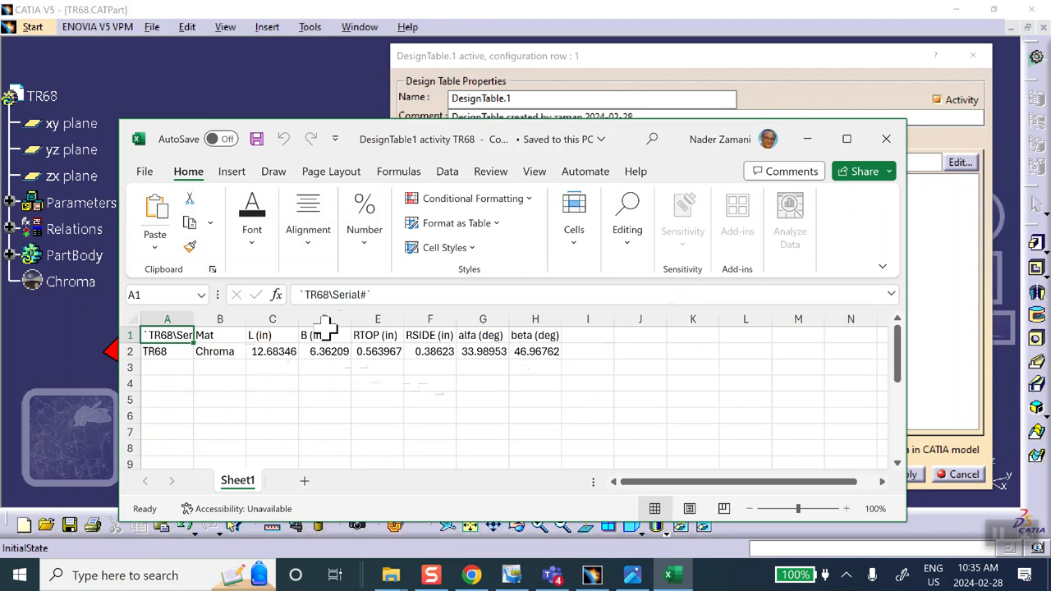
pyautogui.moveTo(189, 321); pyautogui.dragTo(221, 321)
pyautogui.click(275, 318)
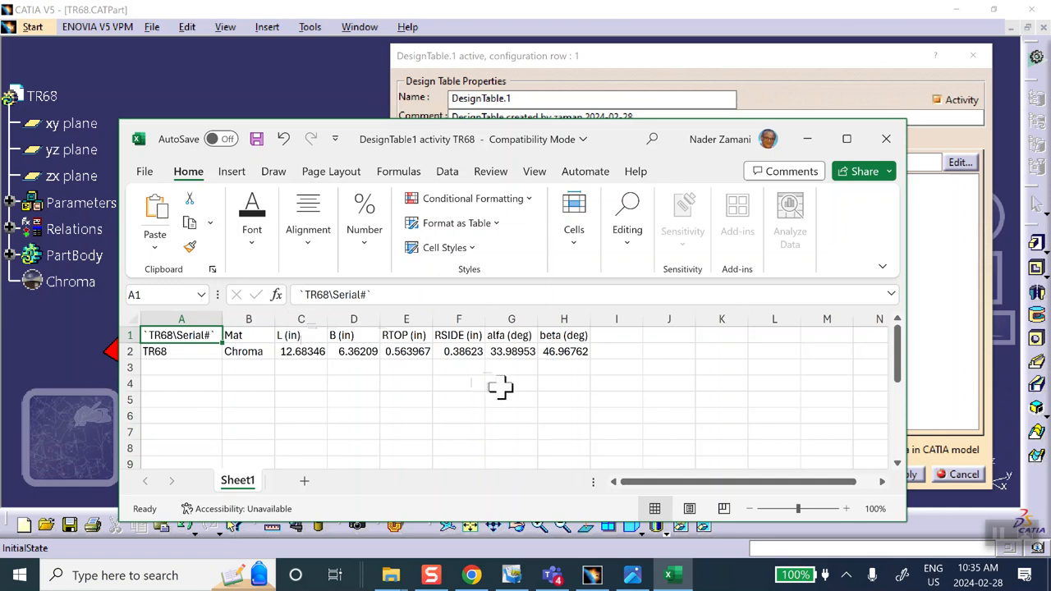
# Step: Start a configuration in row 3 with serial AAA, material Steel, L 10 in and B 8 in
pyautogui.click(166, 368)
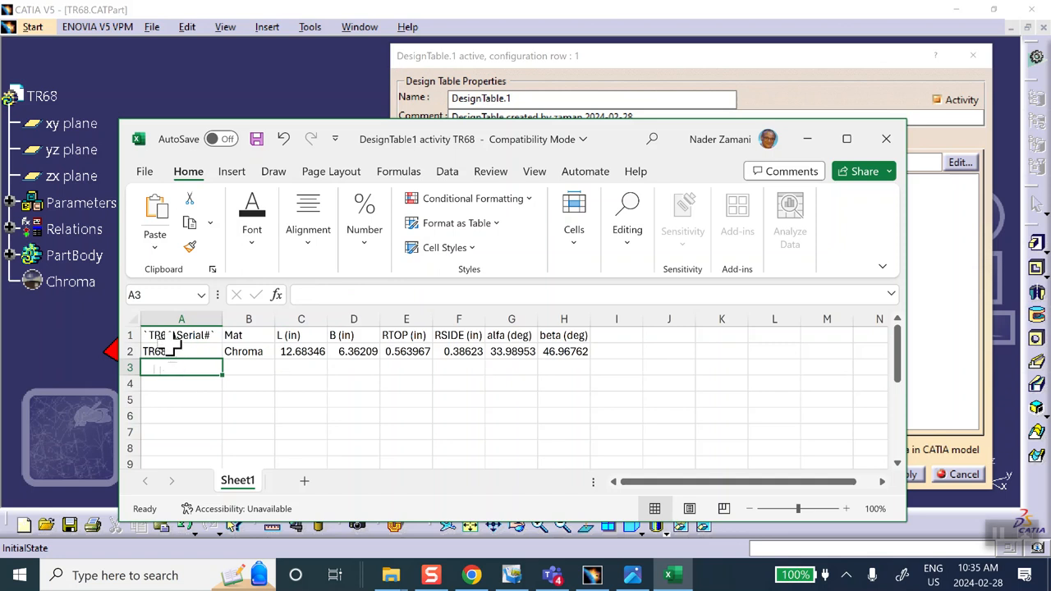
pyautogui.write('AAA')
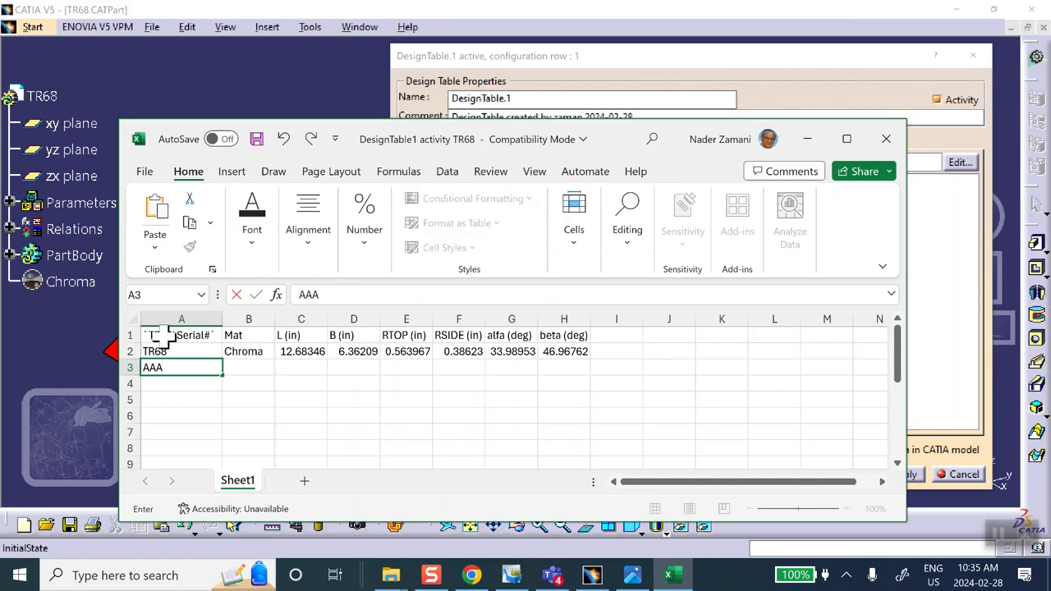
pyautogui.click(229, 369)
pyautogui.write('St')
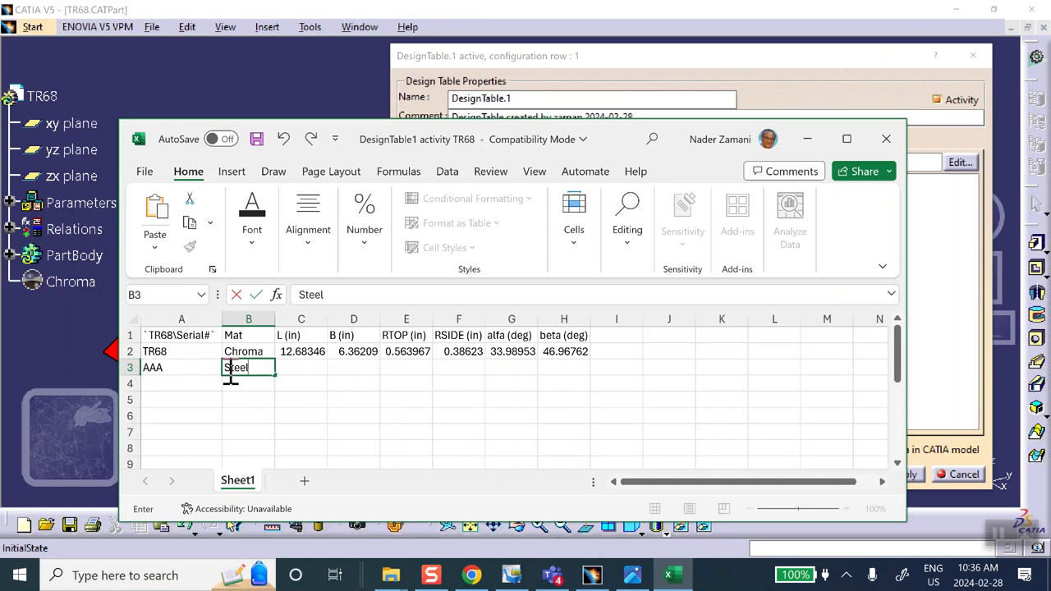
pyautogui.write('eel')
pyautogui.click(293, 369)
pyautogui.write('10')
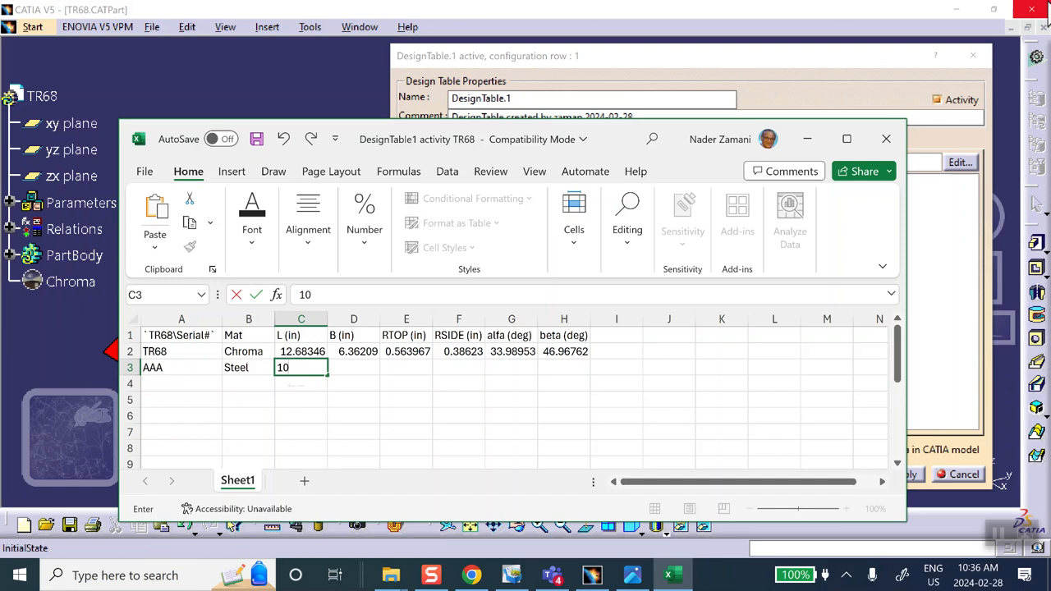
pyautogui.click(353, 368)
pyautogui.write('8')
# Step: Complete the AAA row with RTOP 0.5 in, RSIDE 0.3 in, alfa 70 deg and beta 60 deg
pyautogui.click(406, 366)
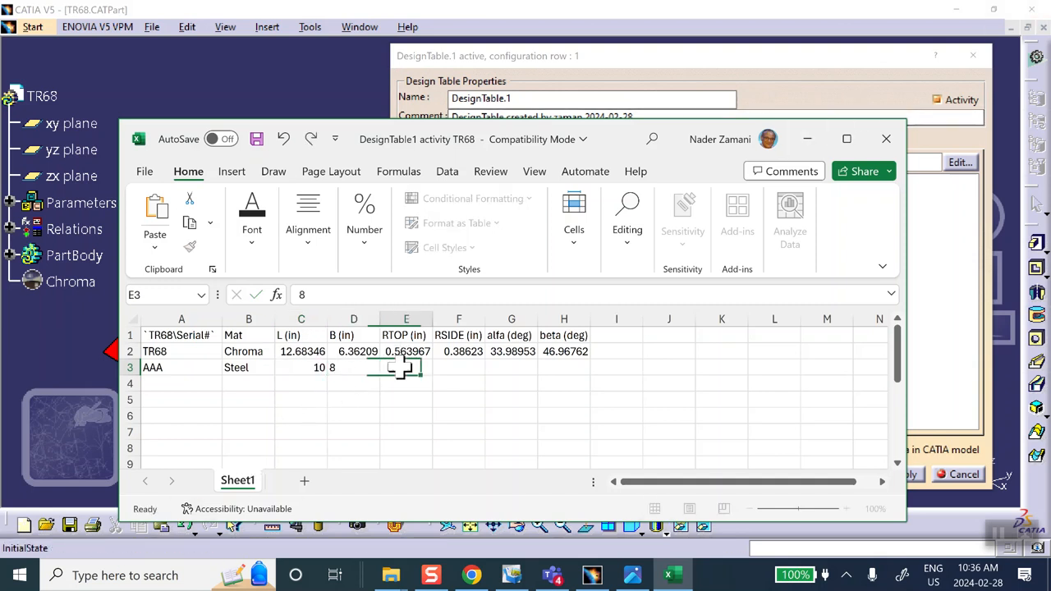
pyautogui.write('0.5')
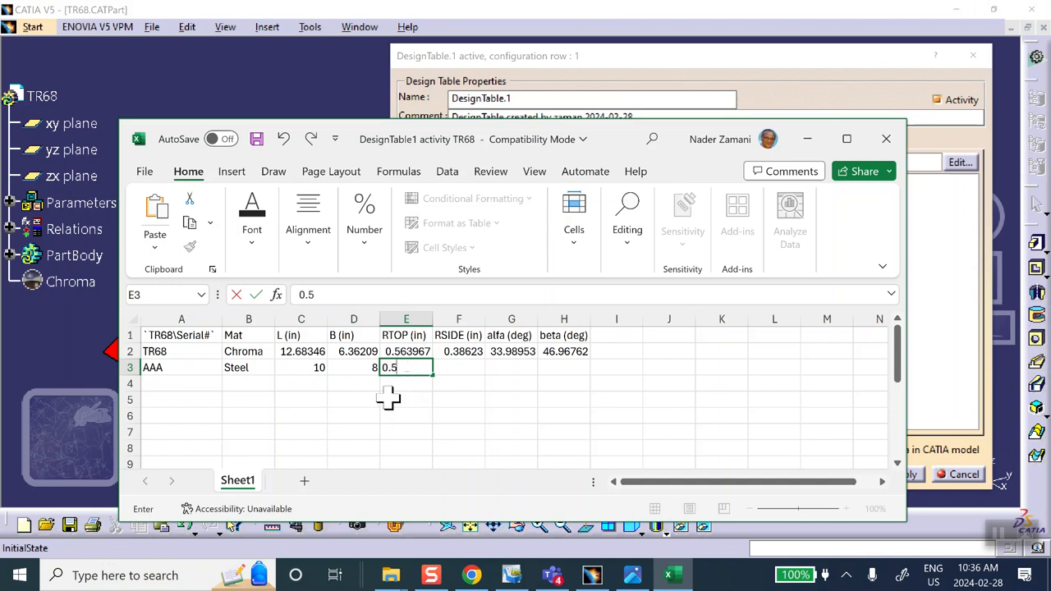
pyautogui.click(456, 369)
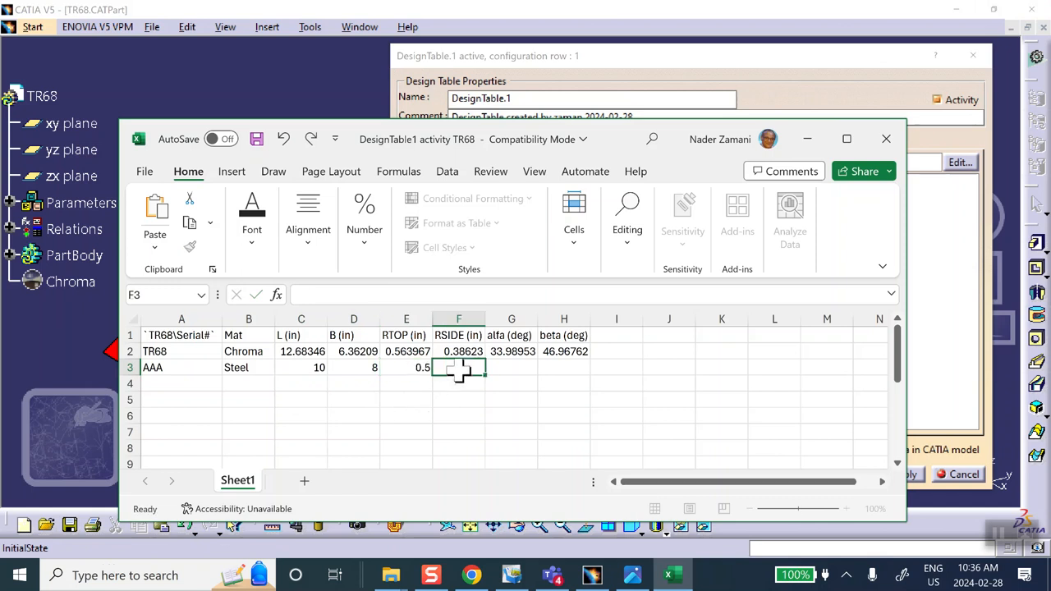
pyautogui.write('0.3')
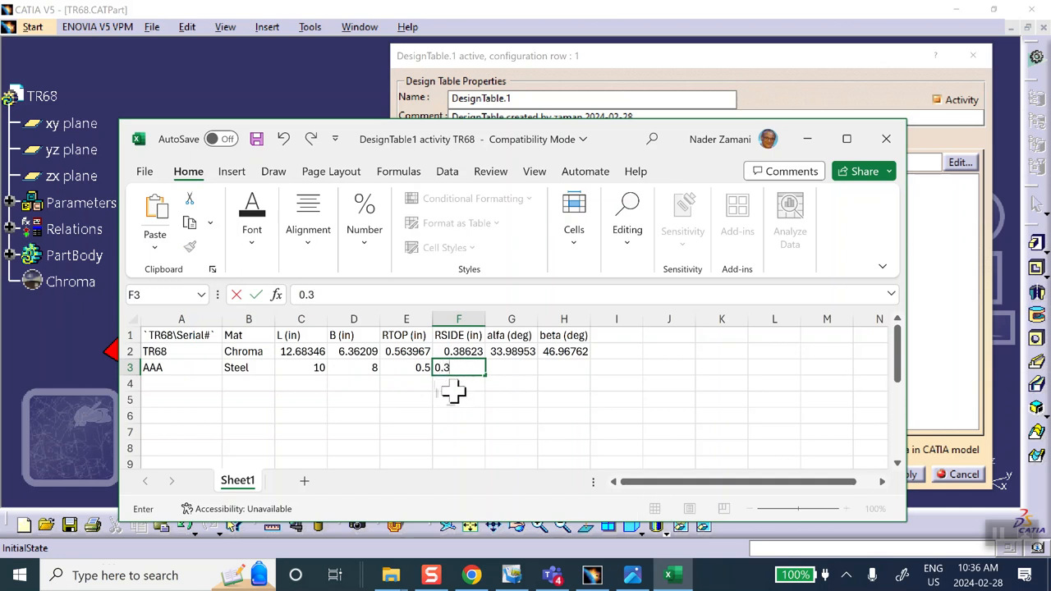
pyautogui.click(503, 369)
pyautogui.write('70')
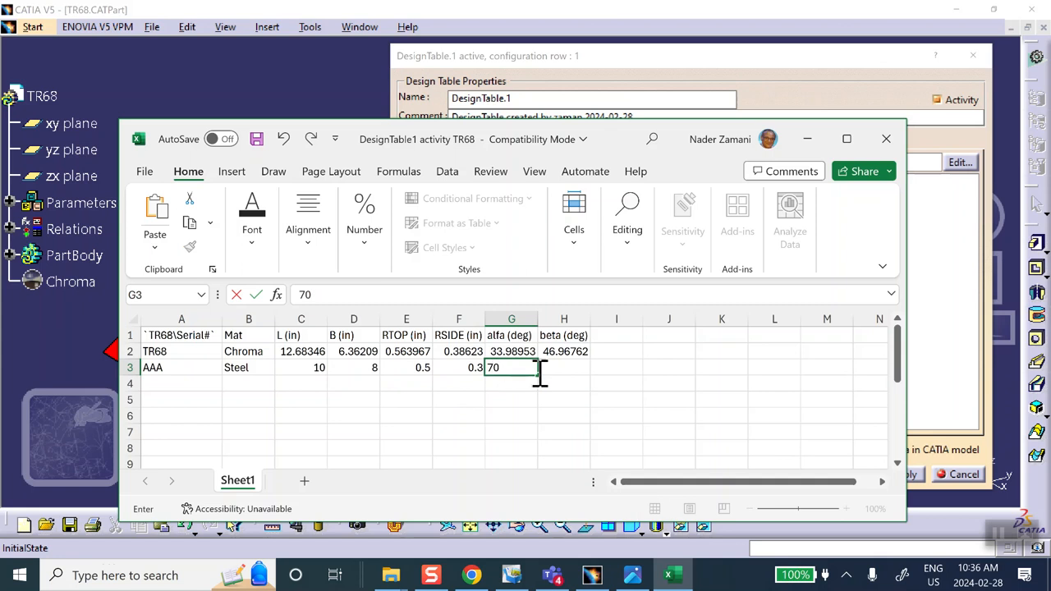
pyautogui.click(548, 370)
pyautogui.write('6')
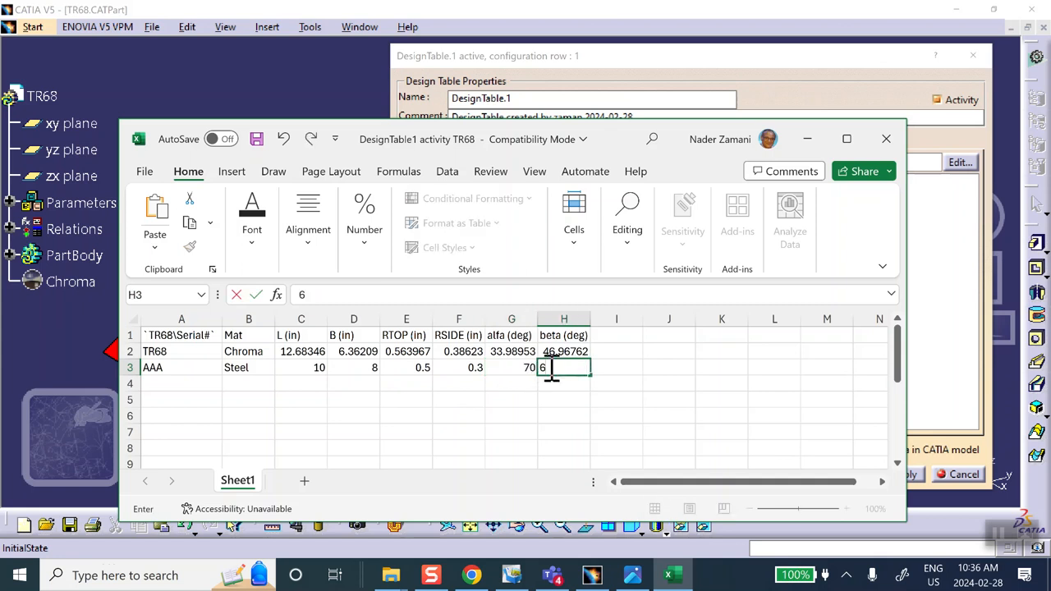
pyautogui.write('0')
# Step: Start a configuration in row 4 with serial BBB, material Brass, L 6 in and B 6 in
pyautogui.click(178, 384)
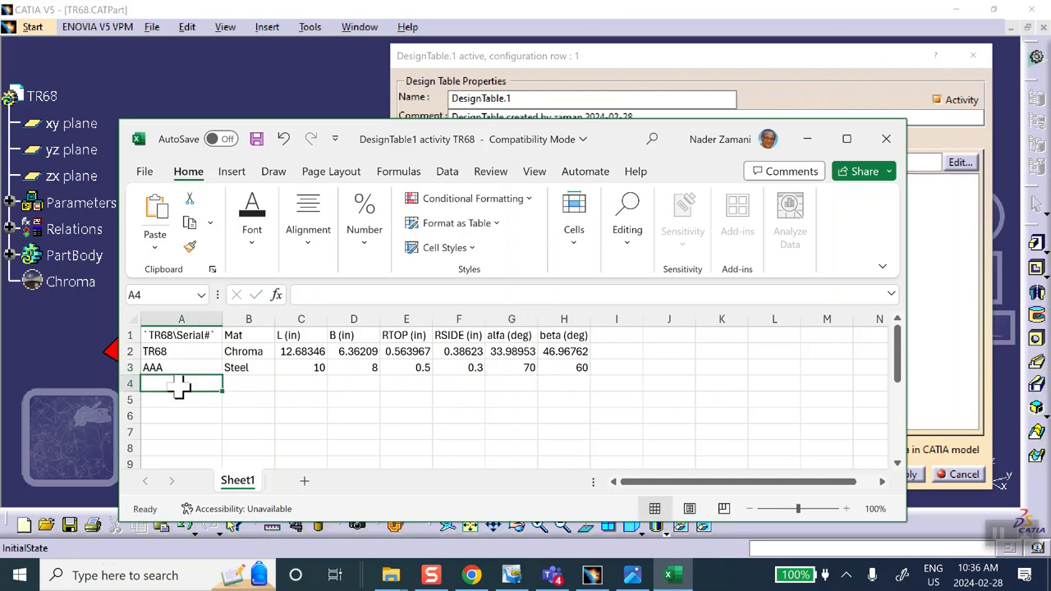
pyautogui.write('BBB')
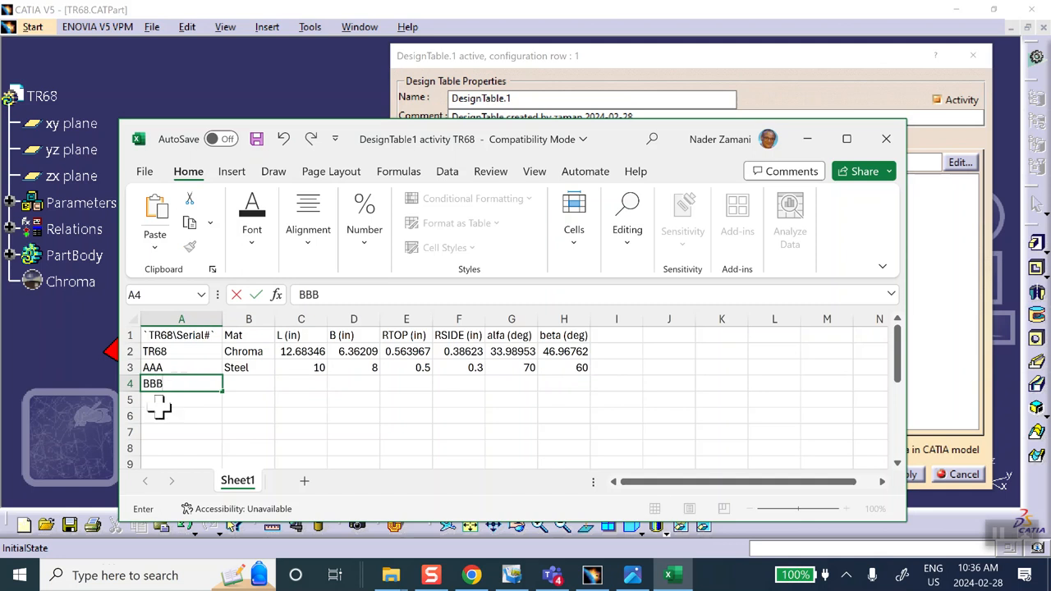
pyautogui.click(250, 384)
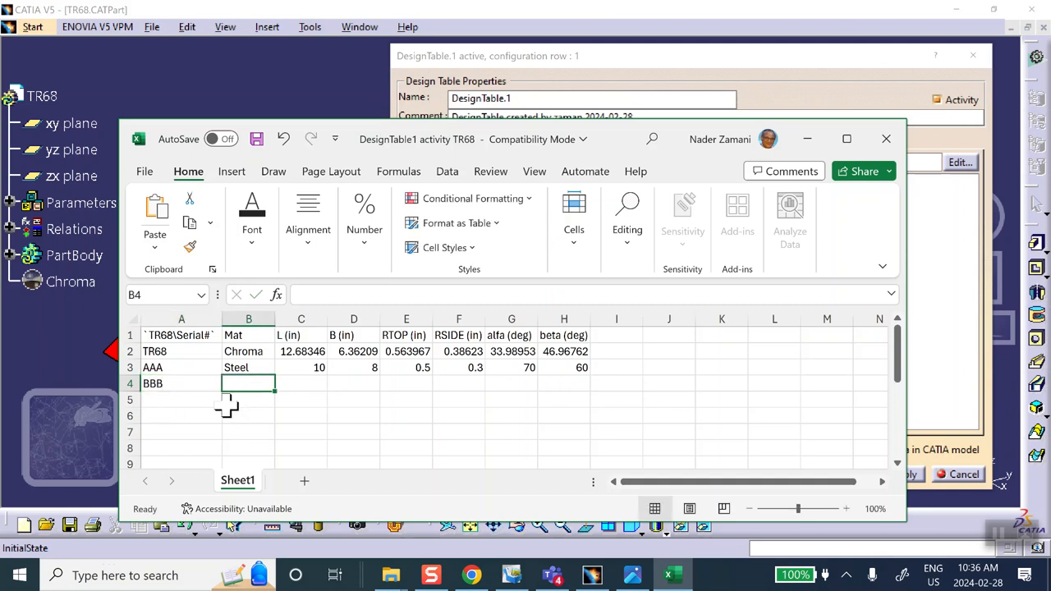
pyautogui.write('Brass')
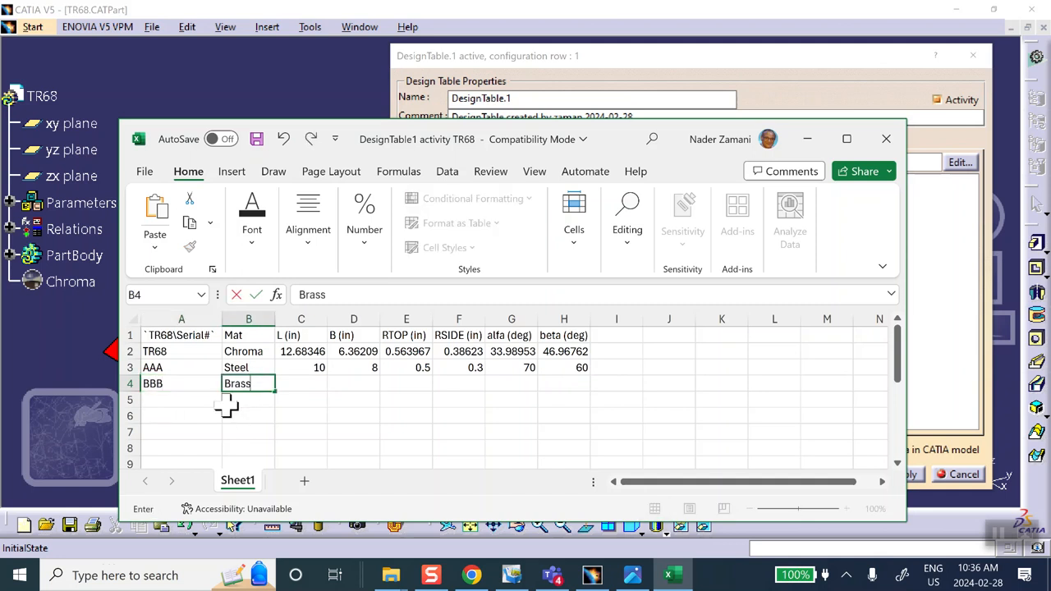
pyautogui.click(305, 382)
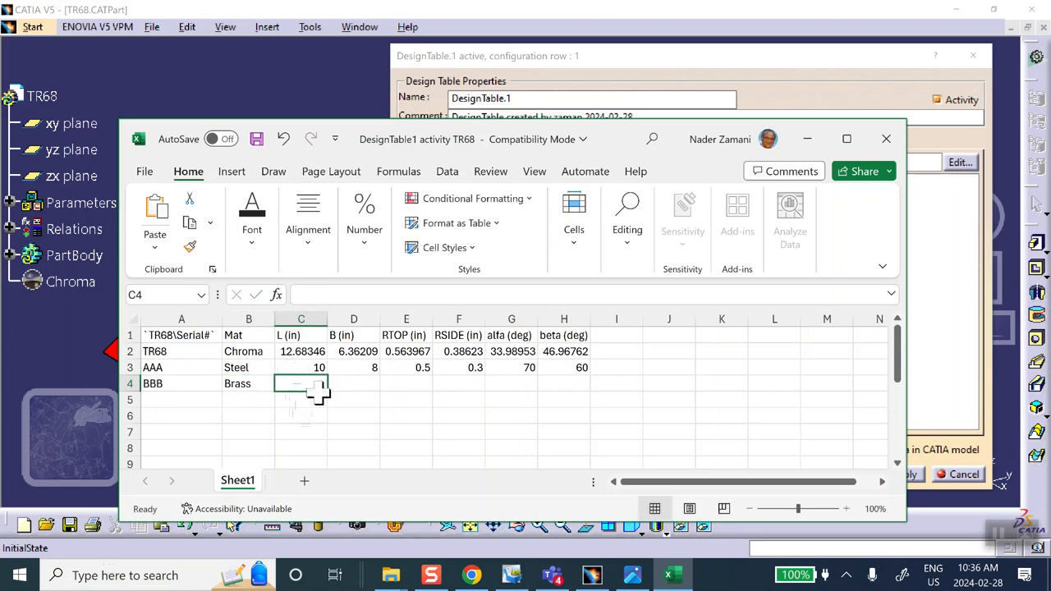
pyautogui.write('6')
pyautogui.click(356, 380)
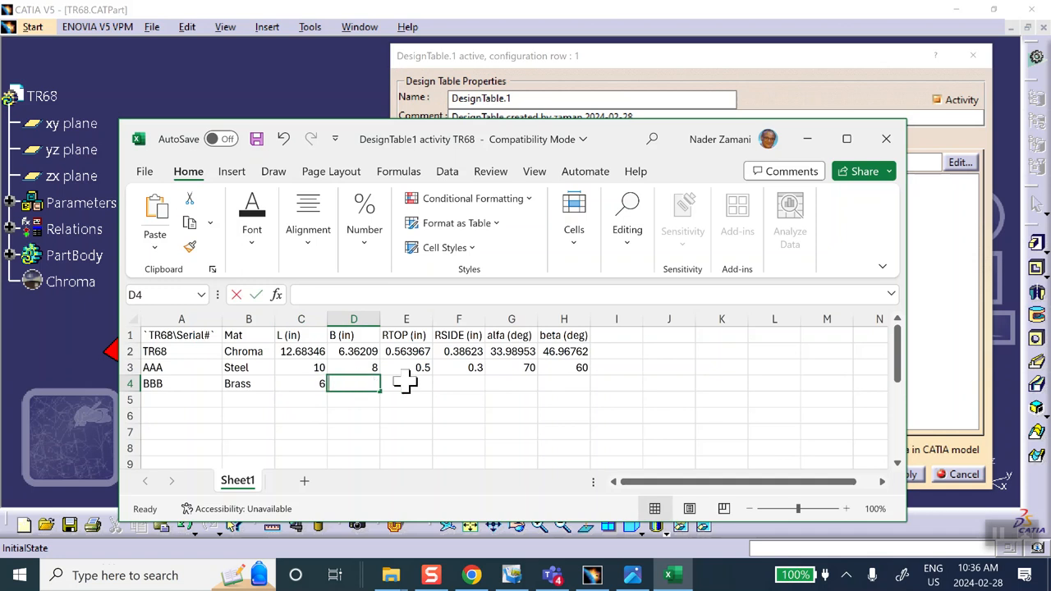
pyautogui.write('6')
# Step: Complete the BBB row with RTOP 0.25 in, RSIDE 0.75 in, alfa 90 deg and beta 90 deg
pyautogui.click(408, 382)
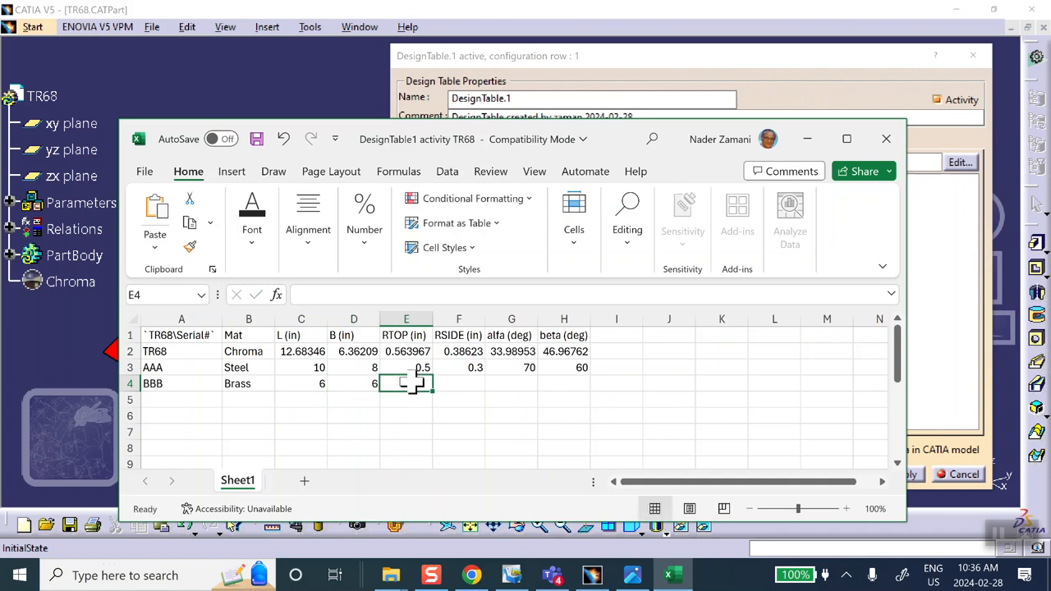
pyautogui.write('0.25')
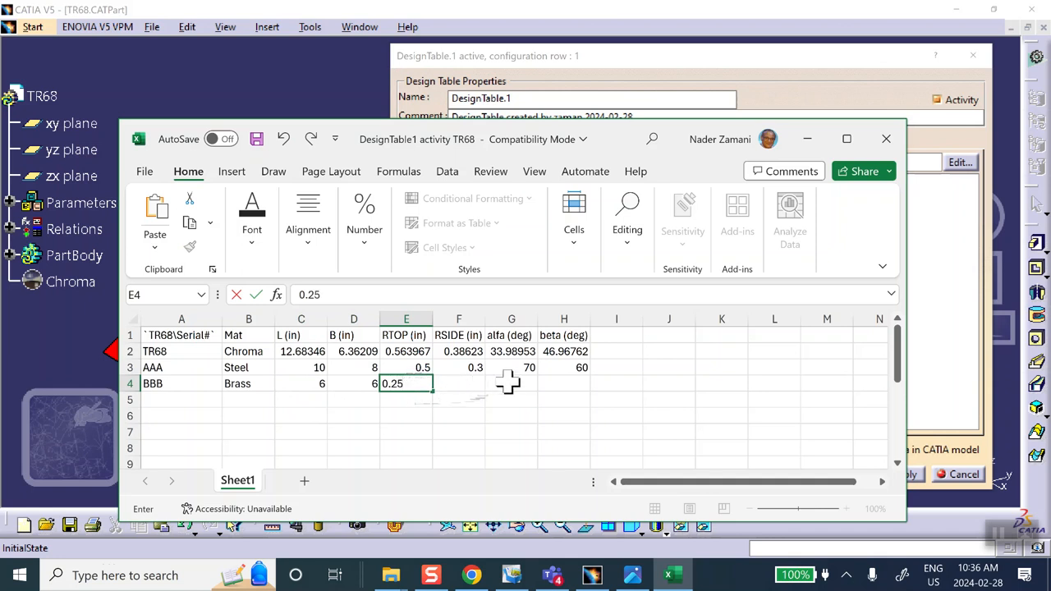
pyautogui.click(459, 384)
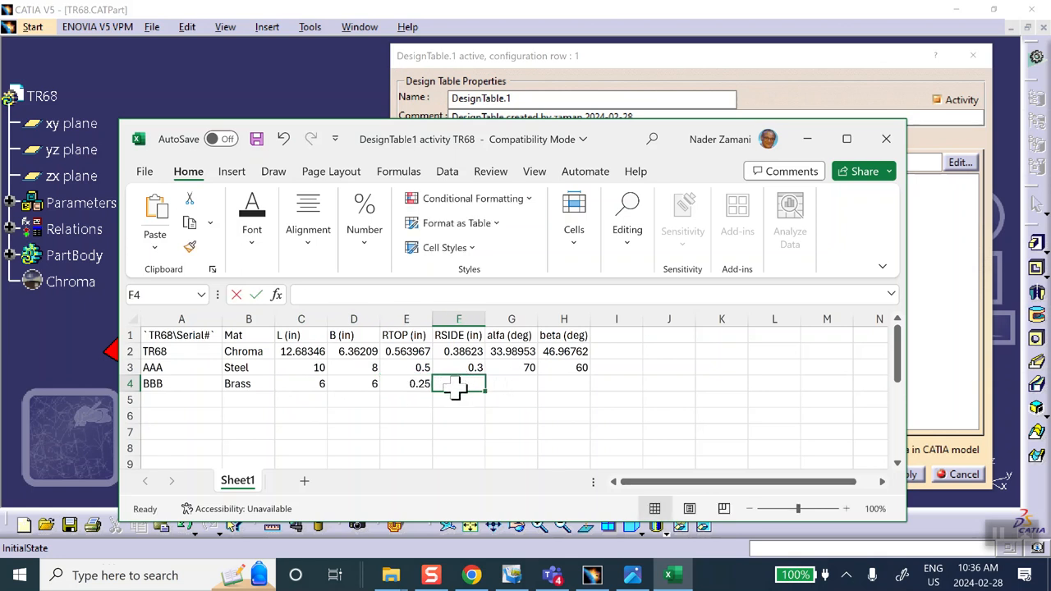
pyautogui.write('0.75')
pyautogui.click(510, 383)
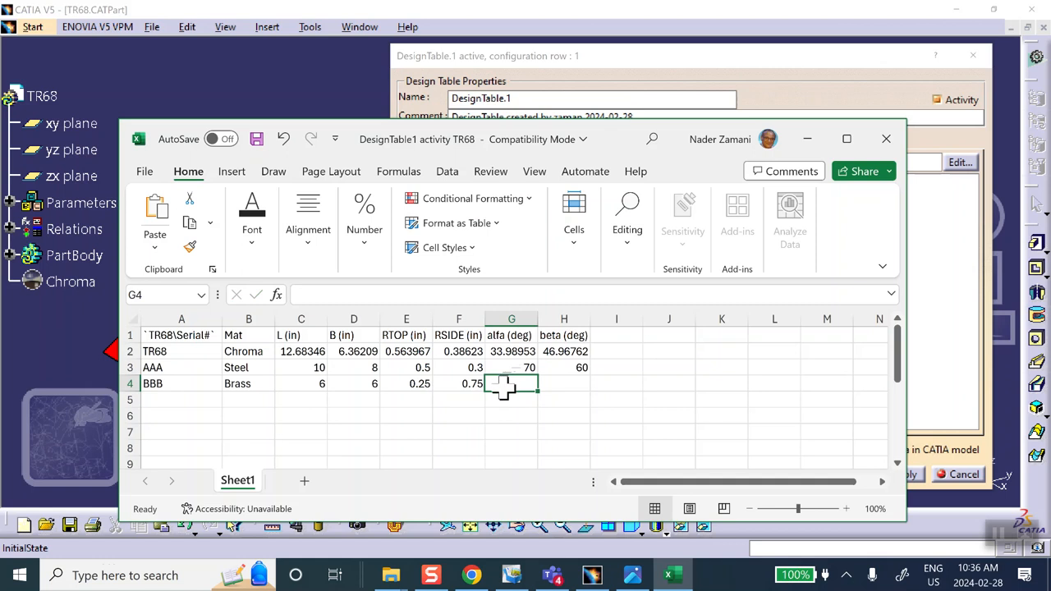
pyautogui.write('90')
pyautogui.click(544, 385)
pyautogui.write('90')
pyautogui.click(545, 402)
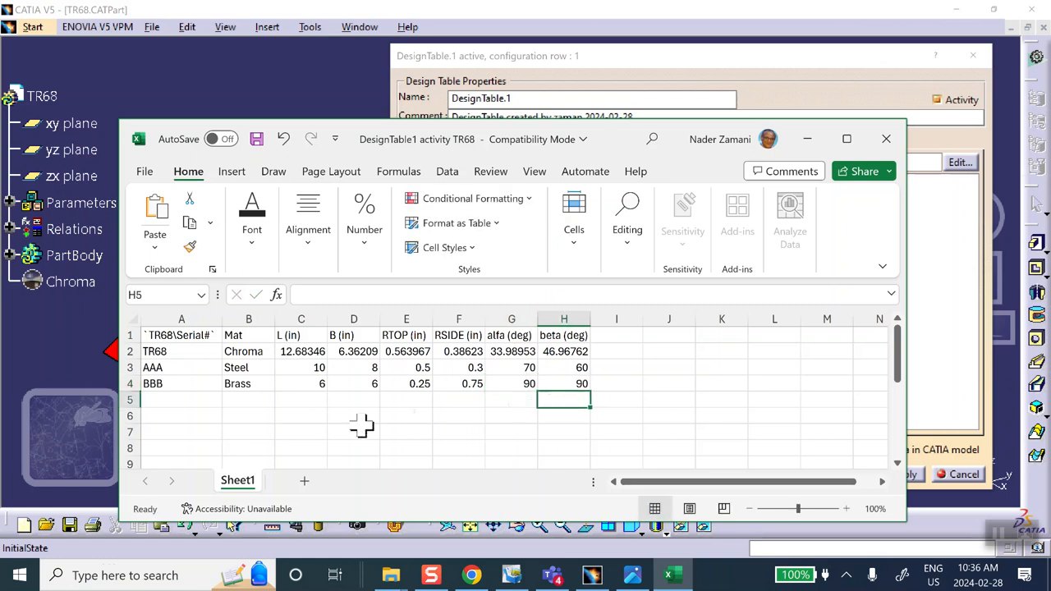
# Step: Start a configuration in row 5 with serial CCC, material Gold, L 20 in and B 12 in
pyautogui.click(172, 401)
pyautogui.write('CC')
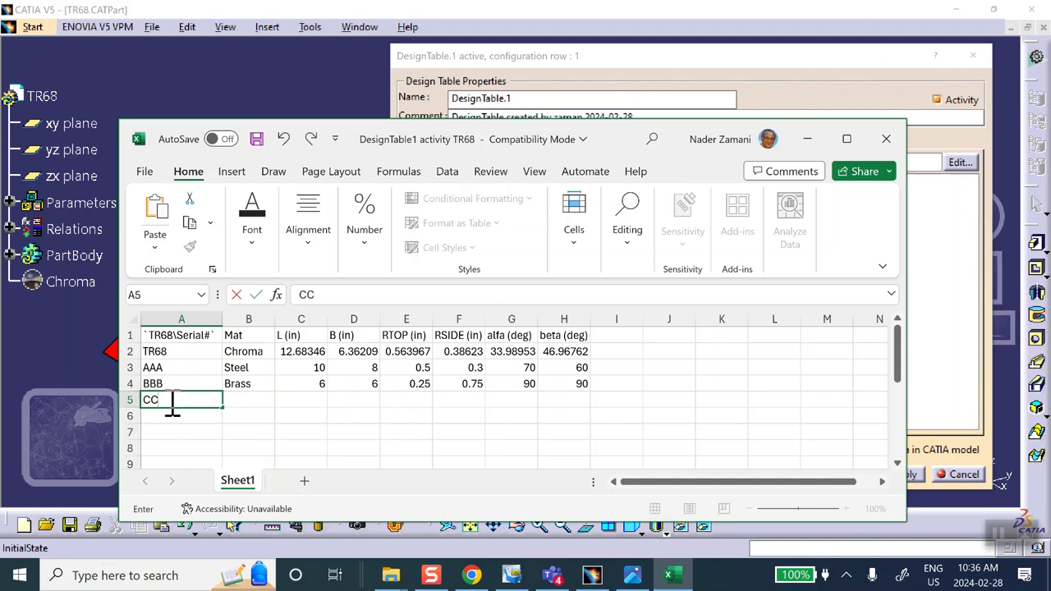
pyautogui.write('C')
pyautogui.click(241, 398)
pyautogui.write('Gold')
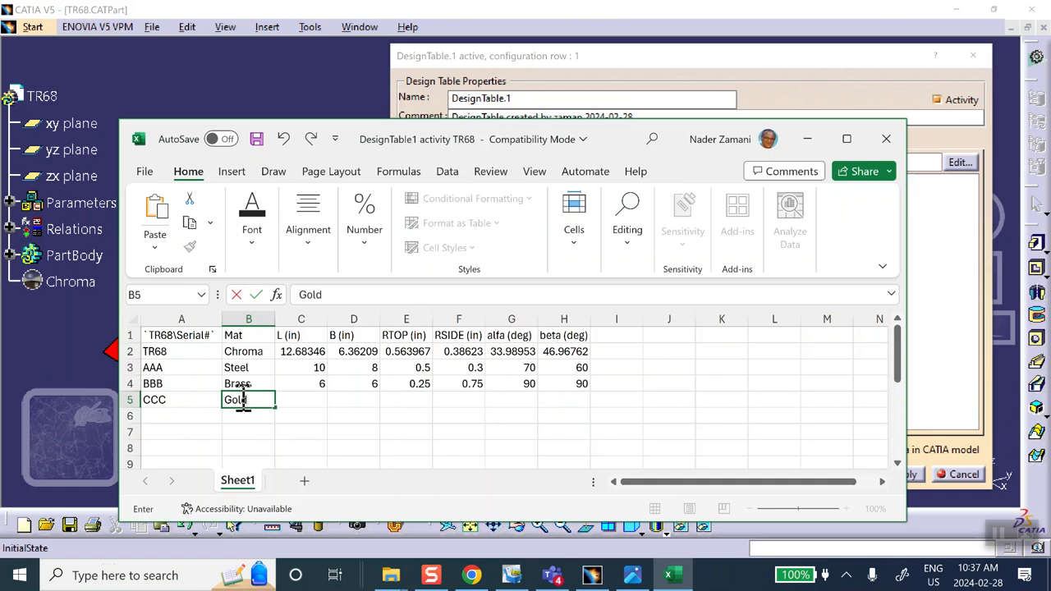
pyautogui.click(319, 401)
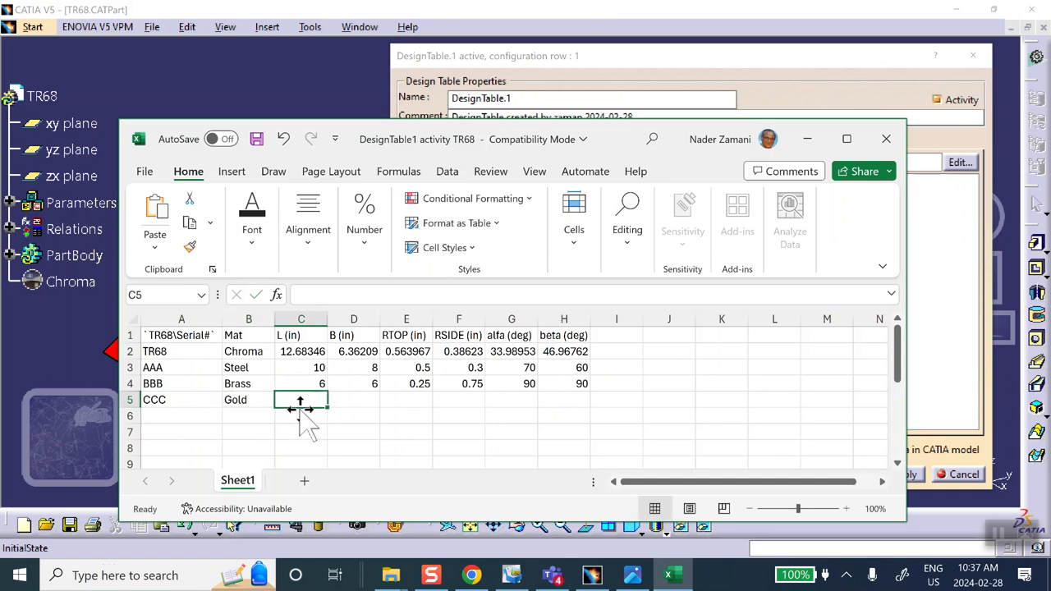
pyautogui.write('20')
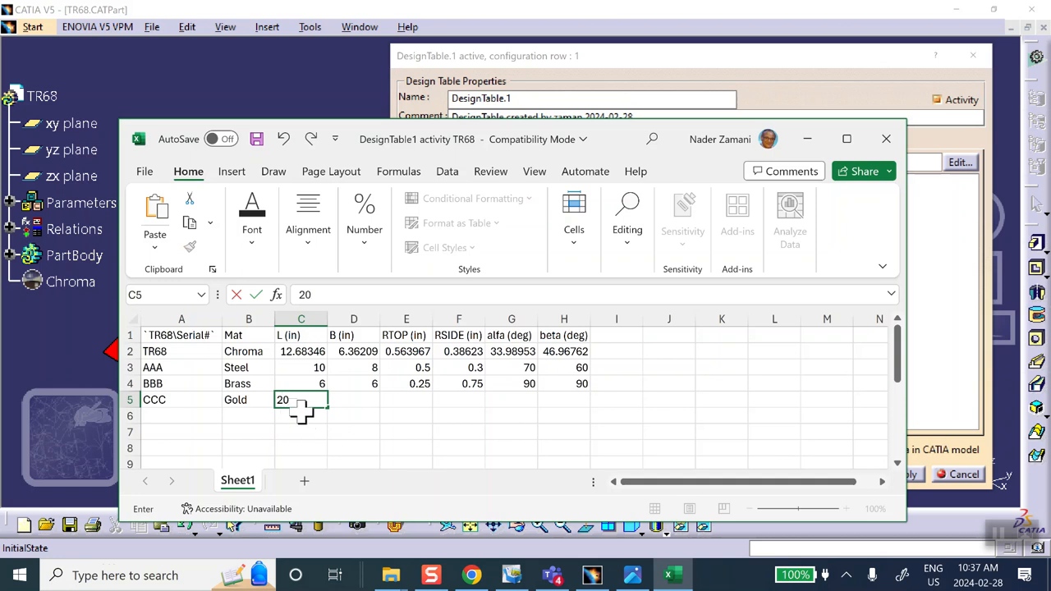
pyautogui.click(341, 401)
pyautogui.write('12')
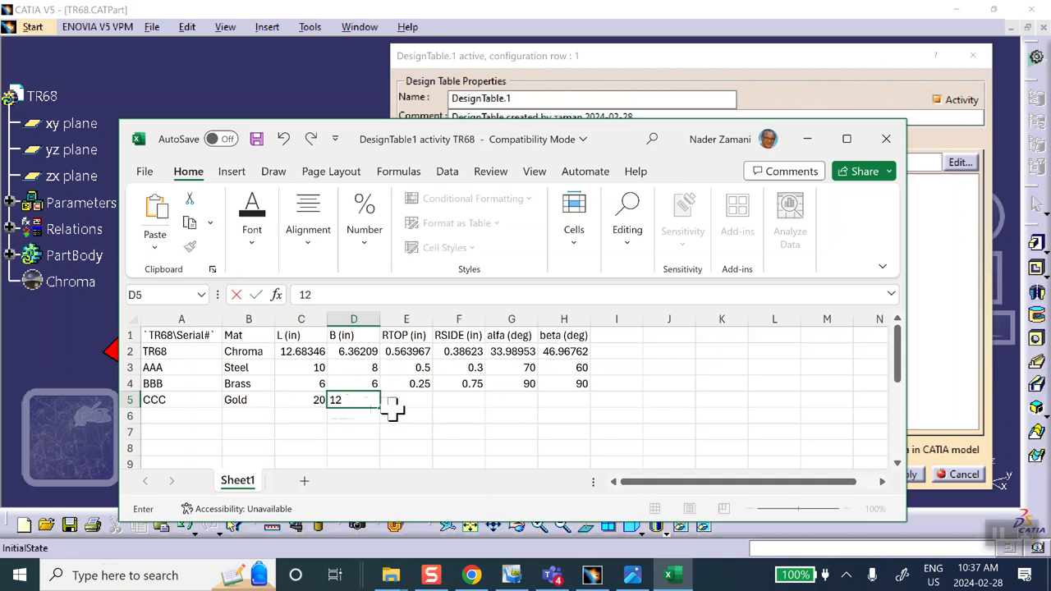
# Step: Complete the CCC row with RTOP 0.75 in, RSIDE 0.75 in, alfa 60 deg and beta 60 deg
pyautogui.click(399, 399)
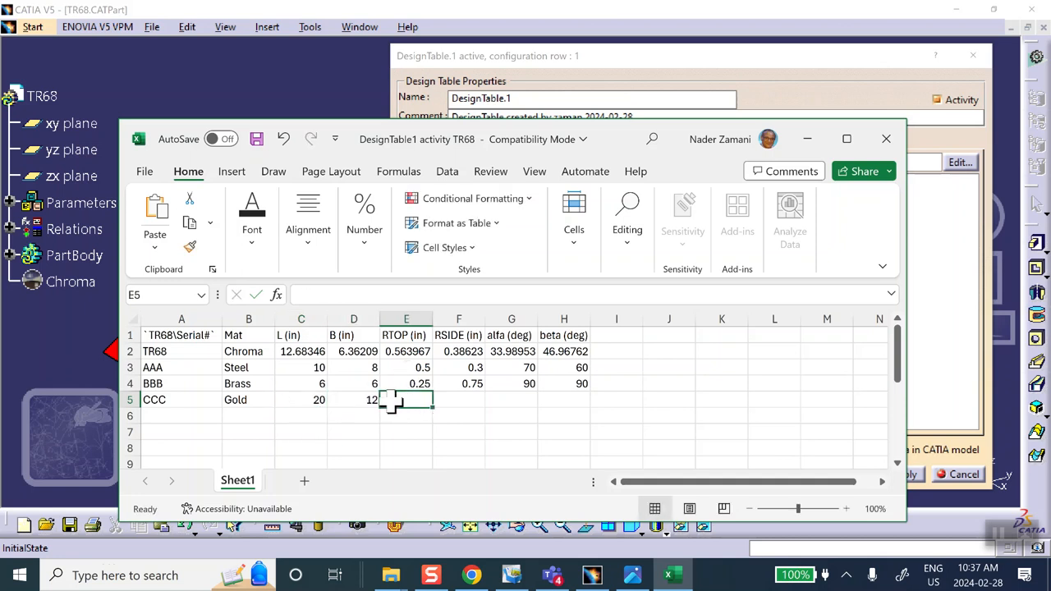
pyautogui.write('0.75')
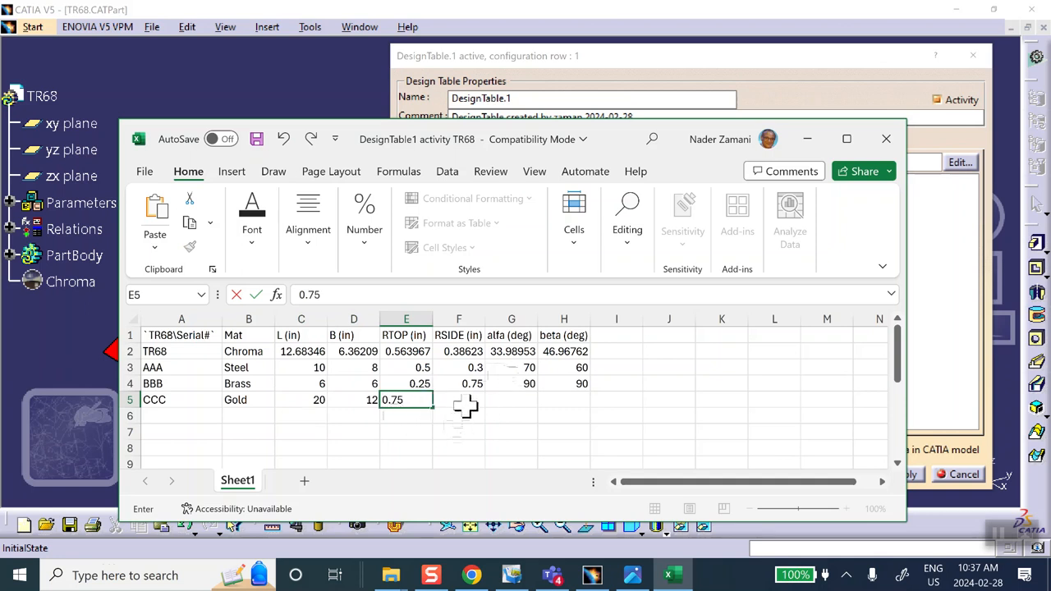
pyautogui.click(466, 402)
pyautogui.write('0.75')
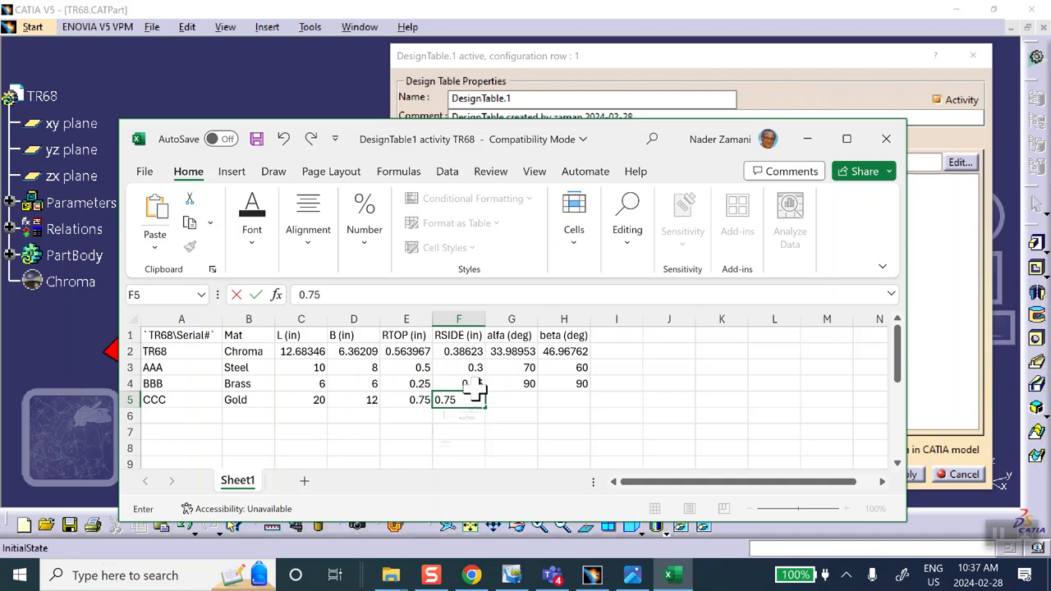
pyautogui.click(514, 400)
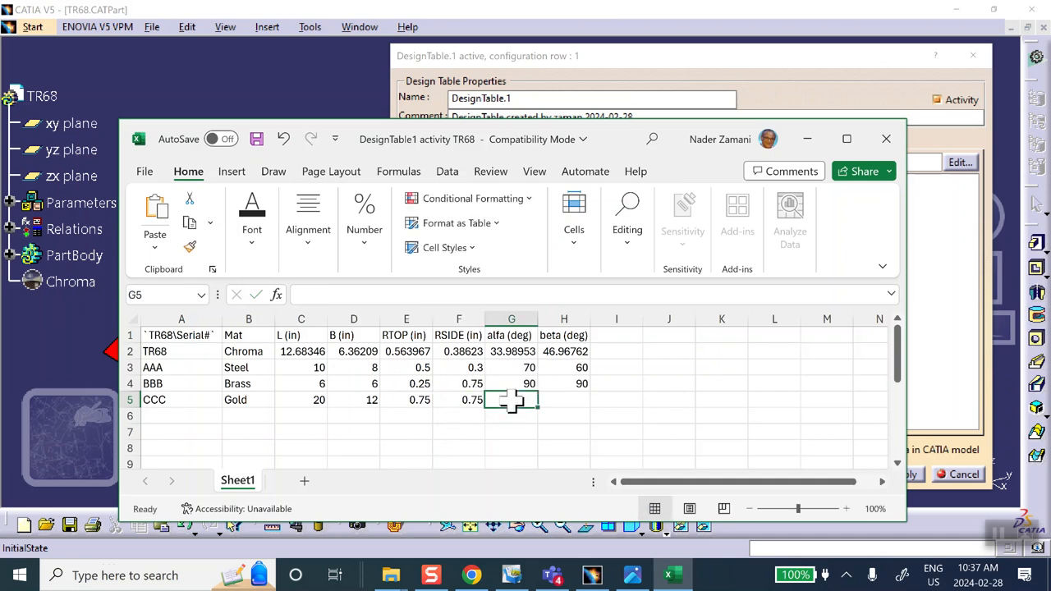
pyautogui.write('60')
pyautogui.click(550, 404)
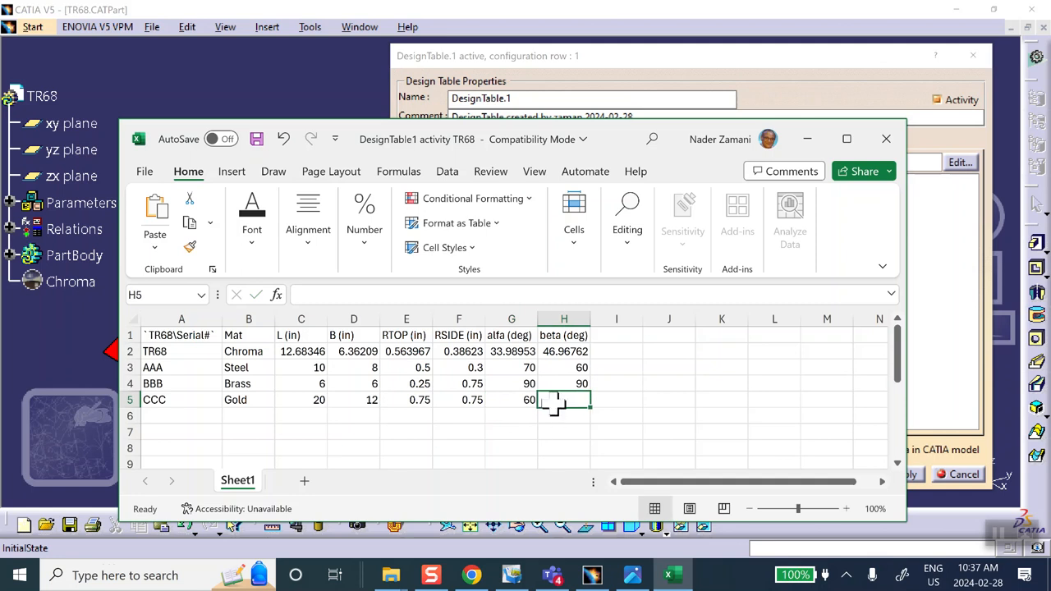
pyautogui.write('60')
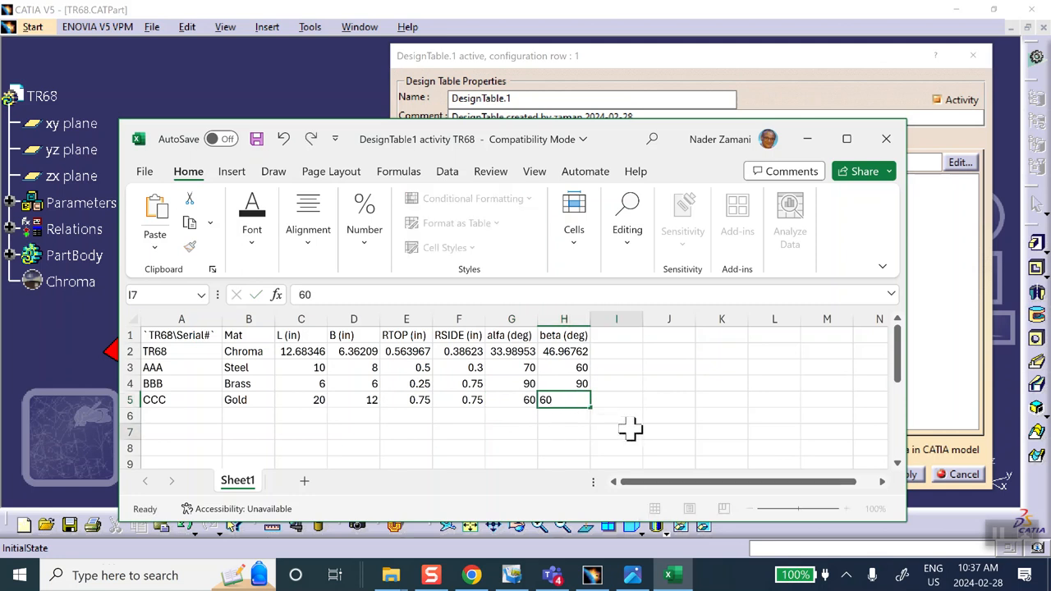
pyautogui.click(626, 430)
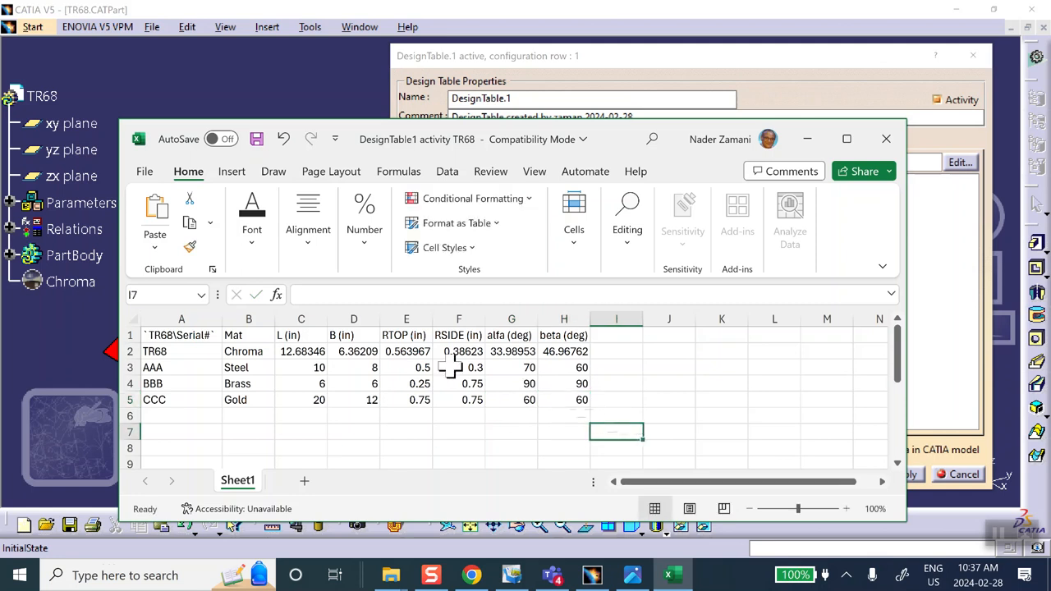
# Step: Delete the original TR68 configuration row from the sheet
pyautogui.click(125, 352)
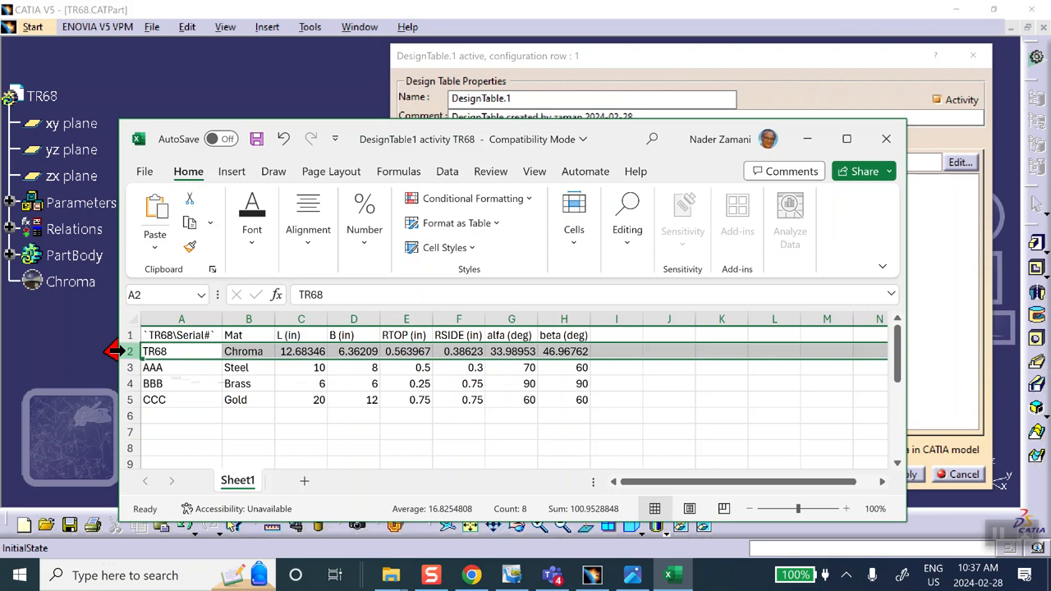
pyautogui.rightClick(121, 351)
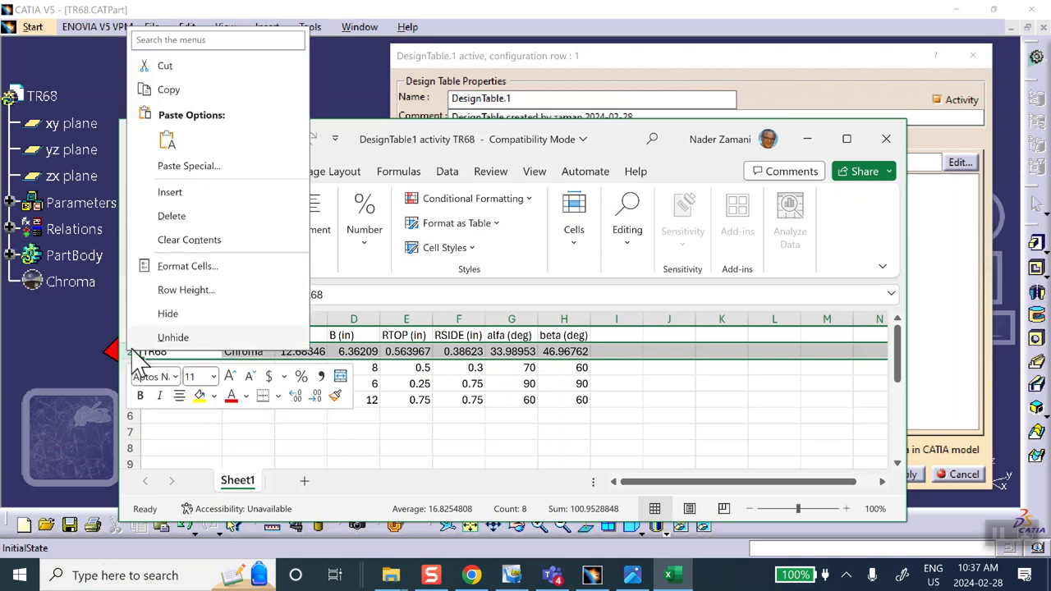
pyautogui.click(172, 216)
pyautogui.click(665, 399)
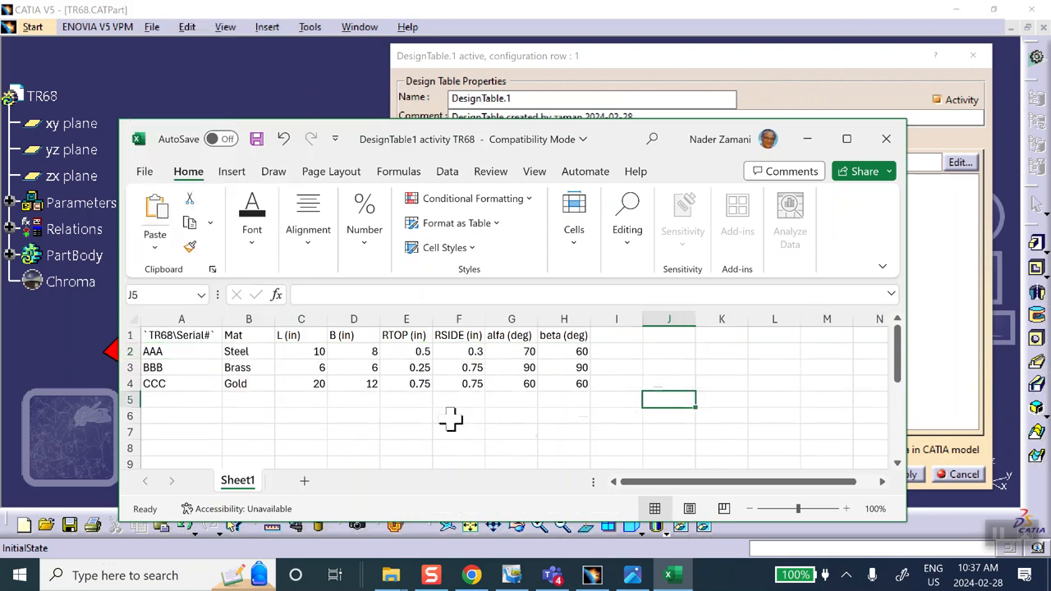
# Step: Save and close the design table sheet, and dismiss the synchronization report in CATIA
pyautogui.click(256, 139)
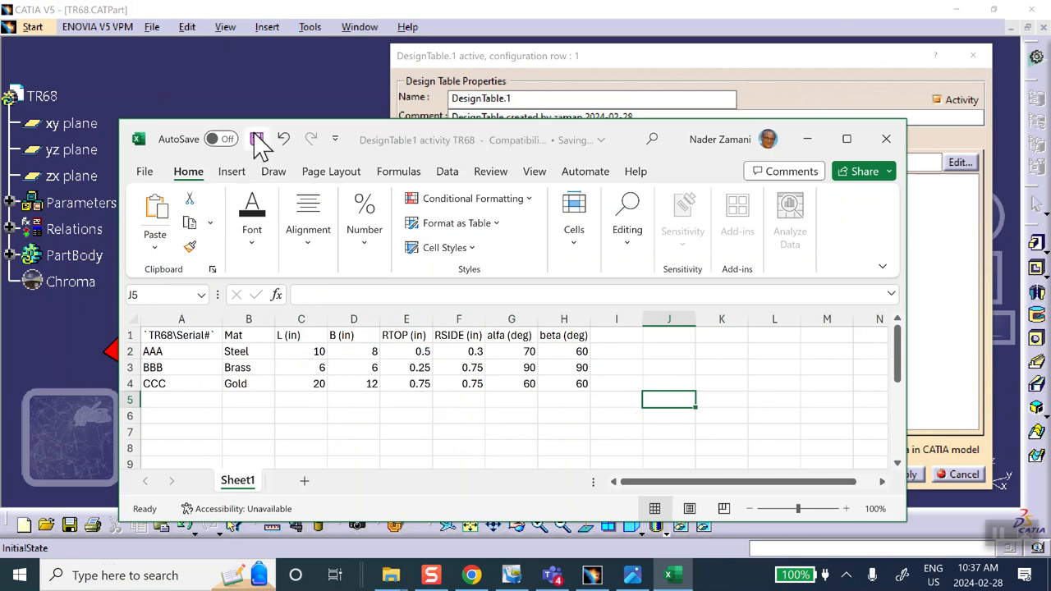
pyautogui.click(886, 141)
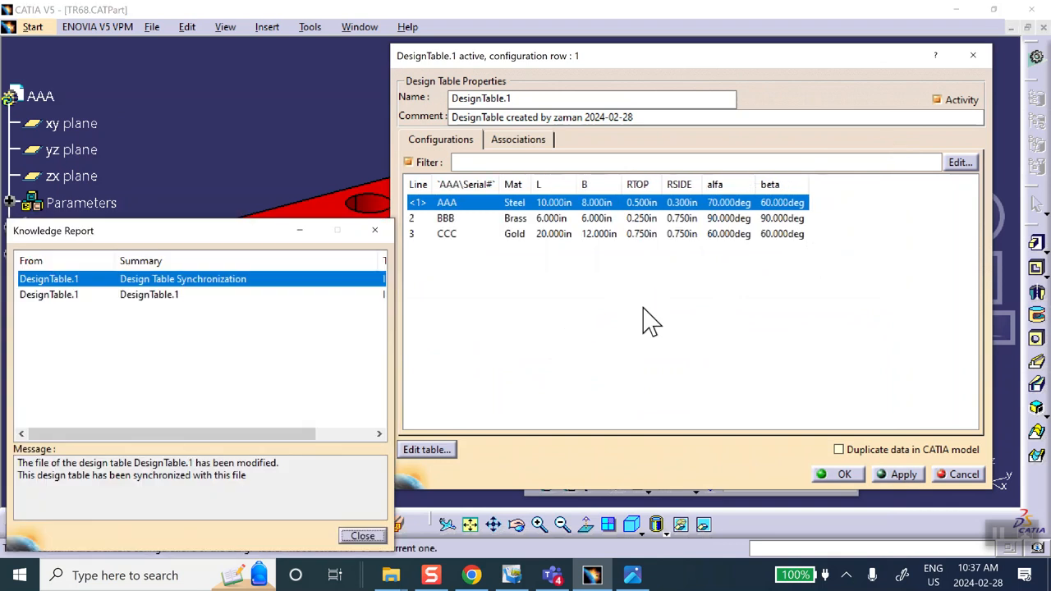
pyautogui.click(362, 536)
# Step: Move the design table dialog clear of the part and apply the AAA configuration to the block
pyautogui.moveTo(244, 217); pyautogui.dragTo(188, 272, button='middle')
pyautogui.moveTo(537, 56); pyautogui.dragTo(620, 46)
pyautogui.click(1000, 468)
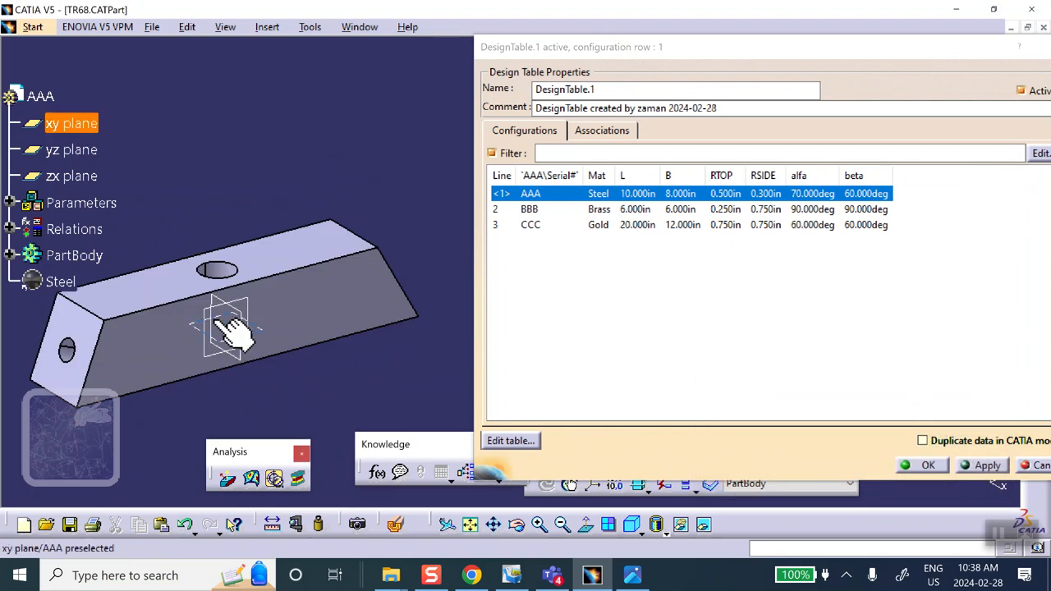
# Step: Apply the BBB Brass configuration to the block, followed by the CCC Gold configuration
pyautogui.click(765, 210)
pyautogui.click(983, 465)
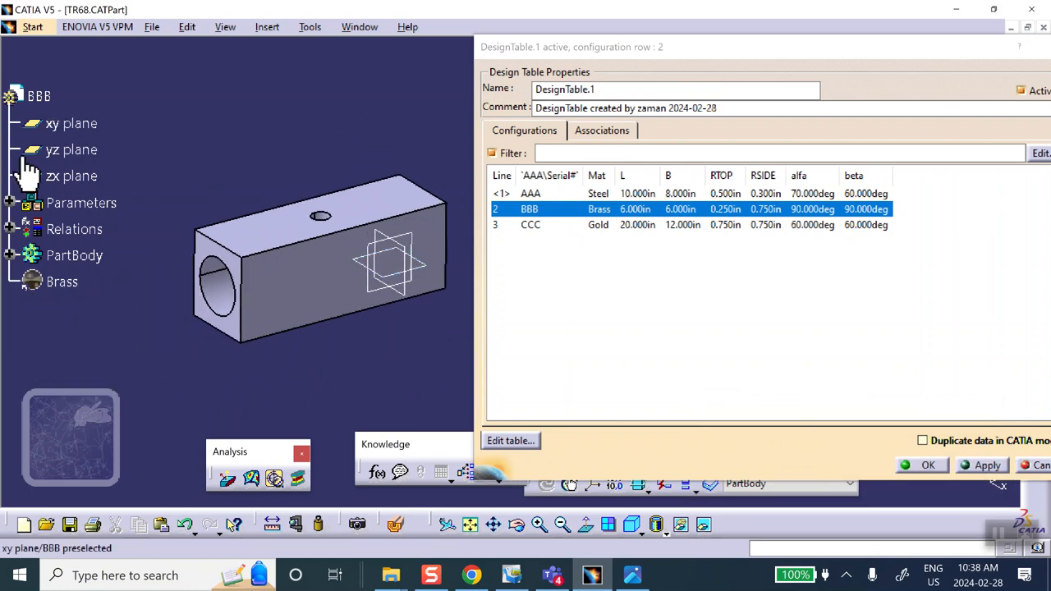
pyautogui.click(555, 238)
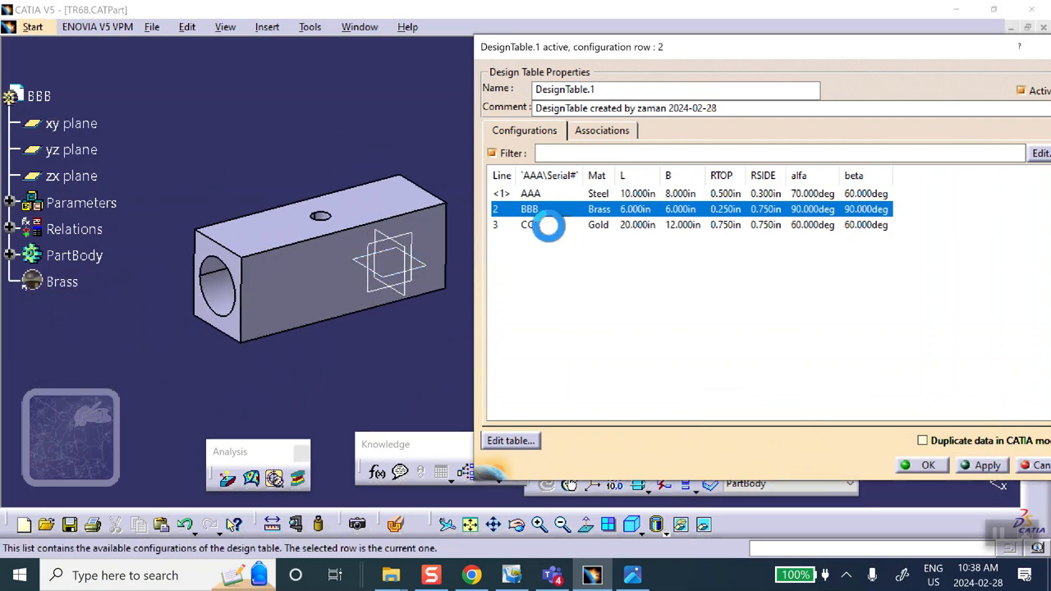
pyautogui.click(550, 227)
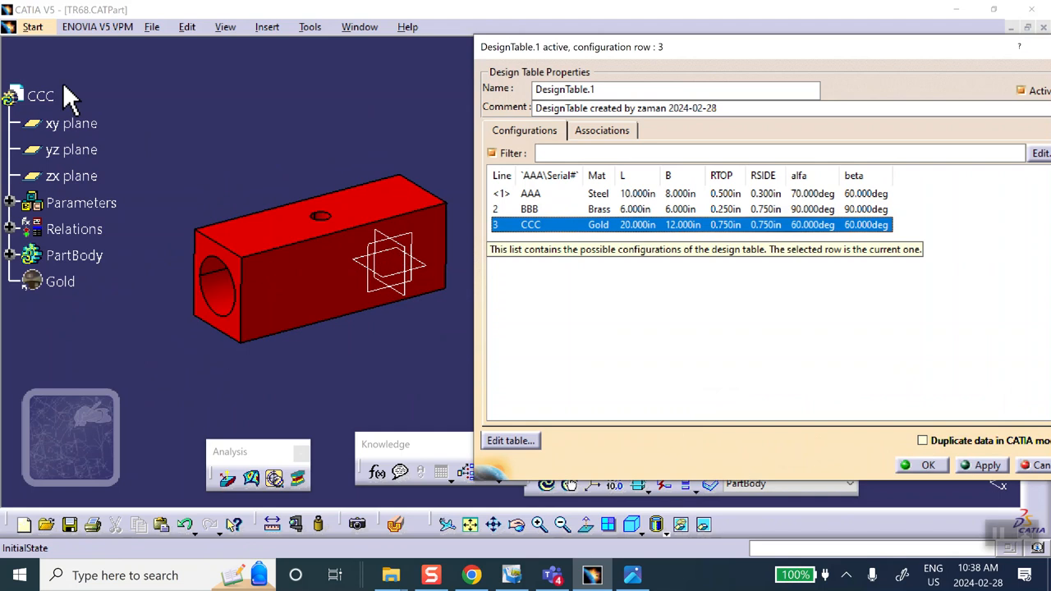
pyautogui.click(981, 465)
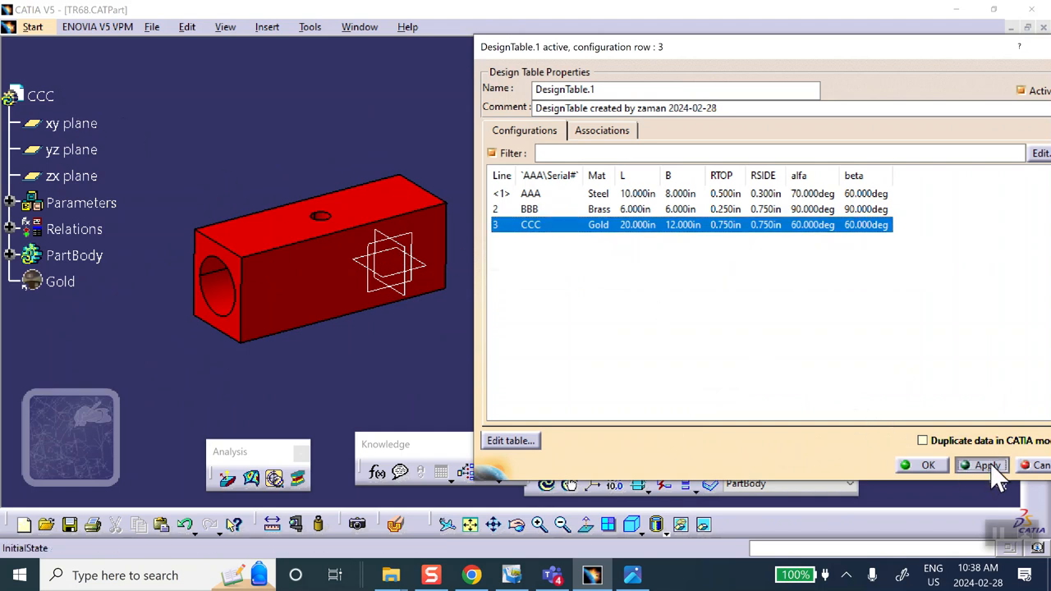
pyautogui.moveTo(364, 282); pyautogui.dragTo(99, 300, button='middle')
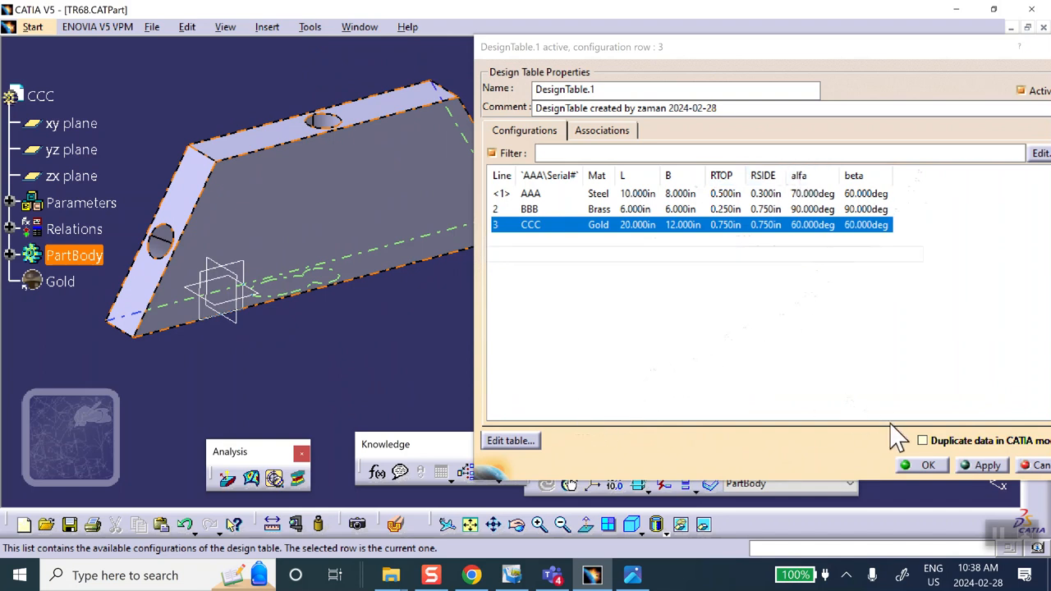
# Step: Reopen the design table sheet, set RSIDE of the CCC configuration to 5 in, and save and close the sheet
pyautogui.click(507, 443)
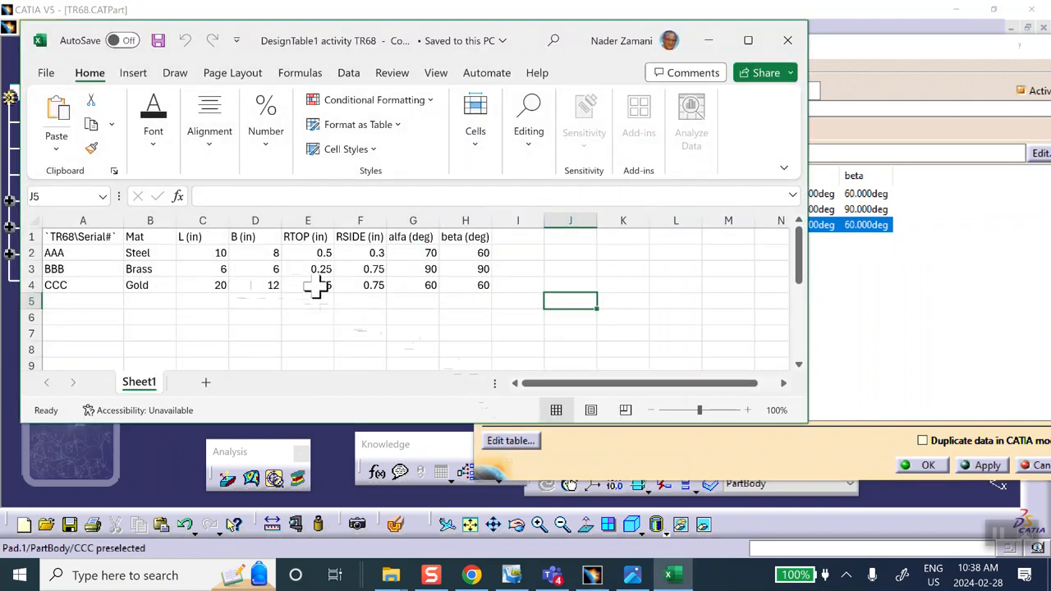
pyautogui.click(362, 284)
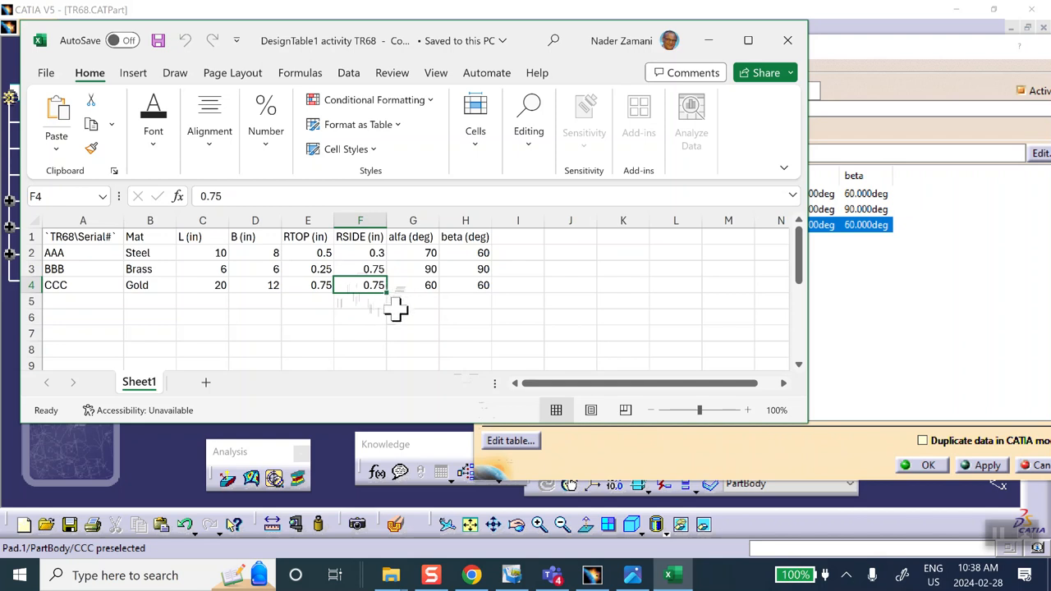
pyautogui.write('1')
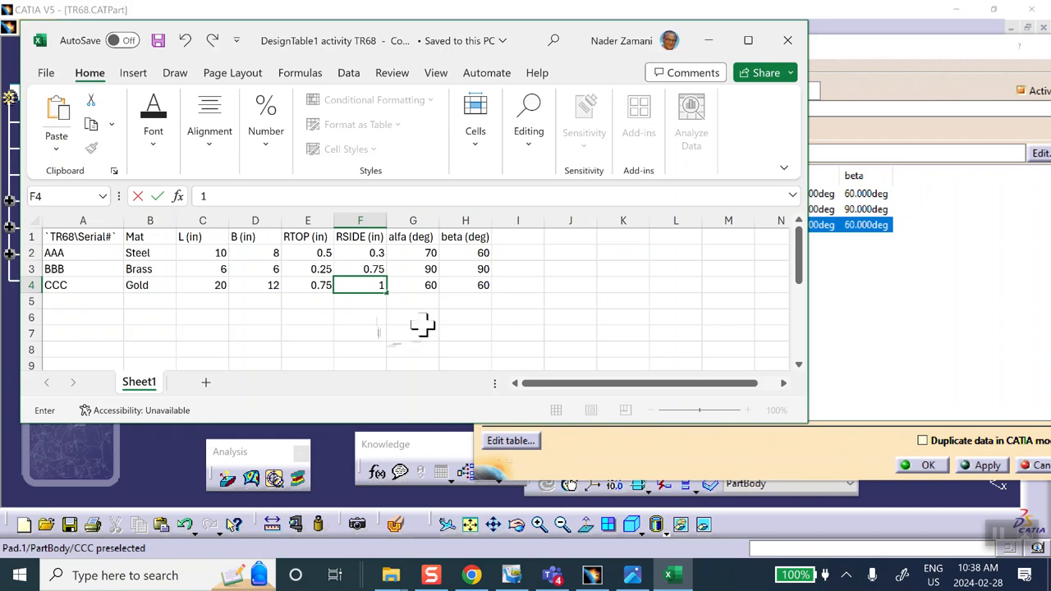
pyautogui.press('F2')
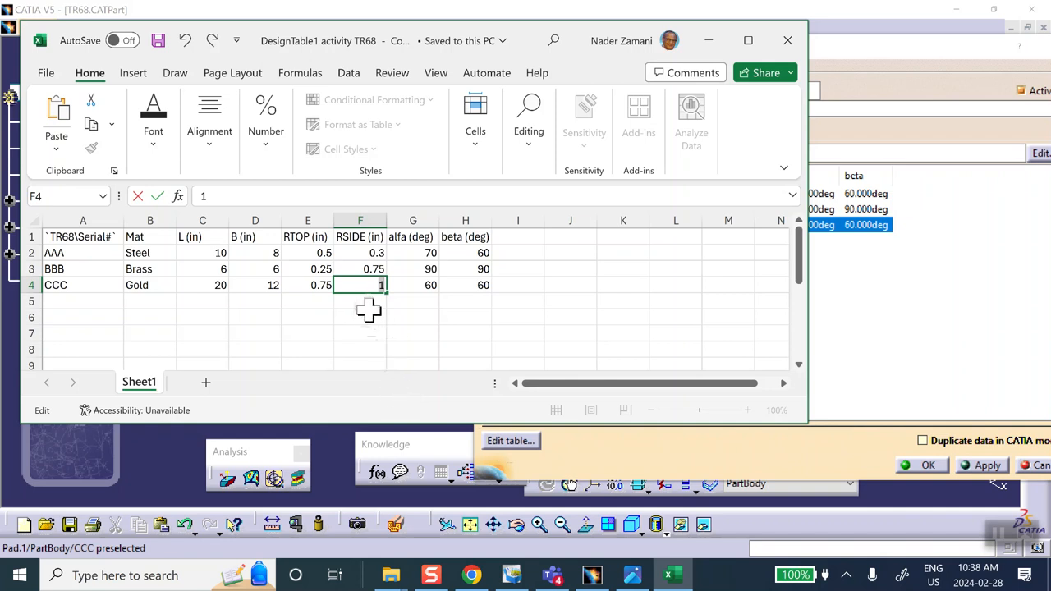
pyautogui.press('BackSpace')
pyautogui.write('5')
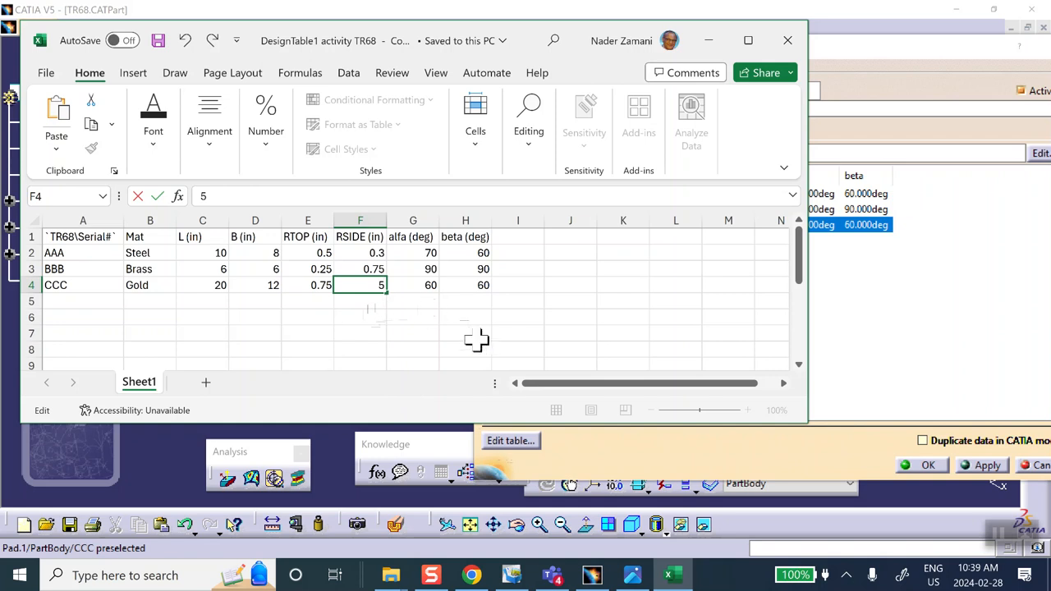
pyautogui.click(159, 41)
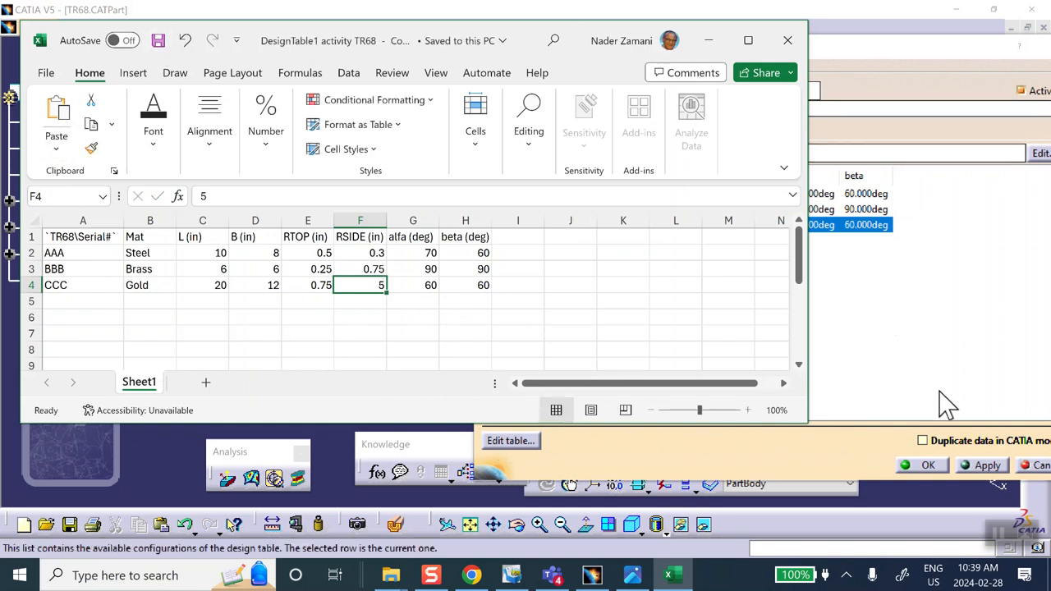
pyautogui.click(789, 37)
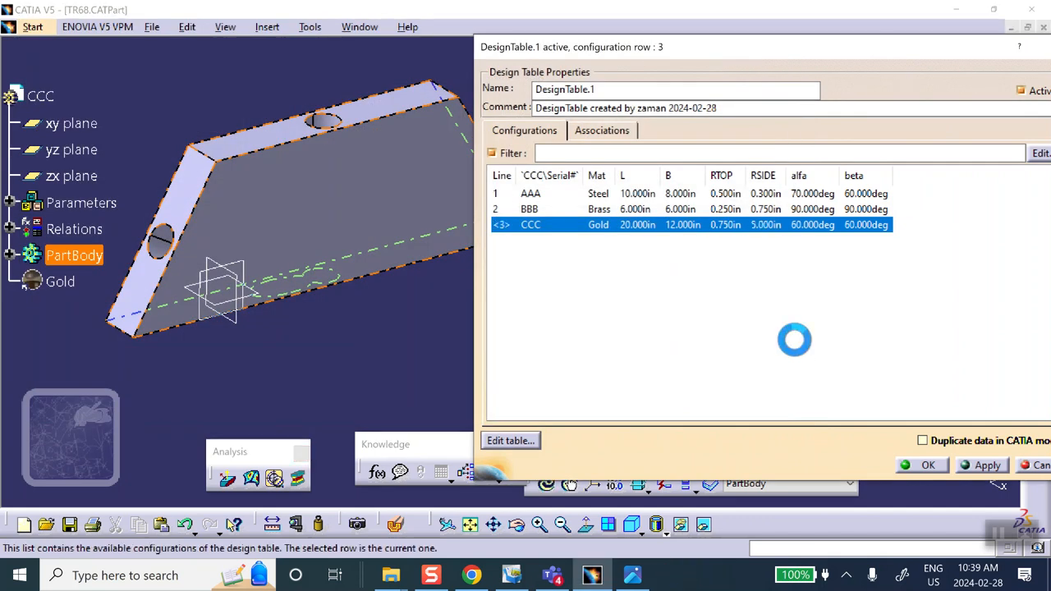
# Step: Dismiss the synchronization report and update the block with the edited CCC configuration
pyautogui.moveTo(191, 242); pyautogui.dragTo(320, 200)
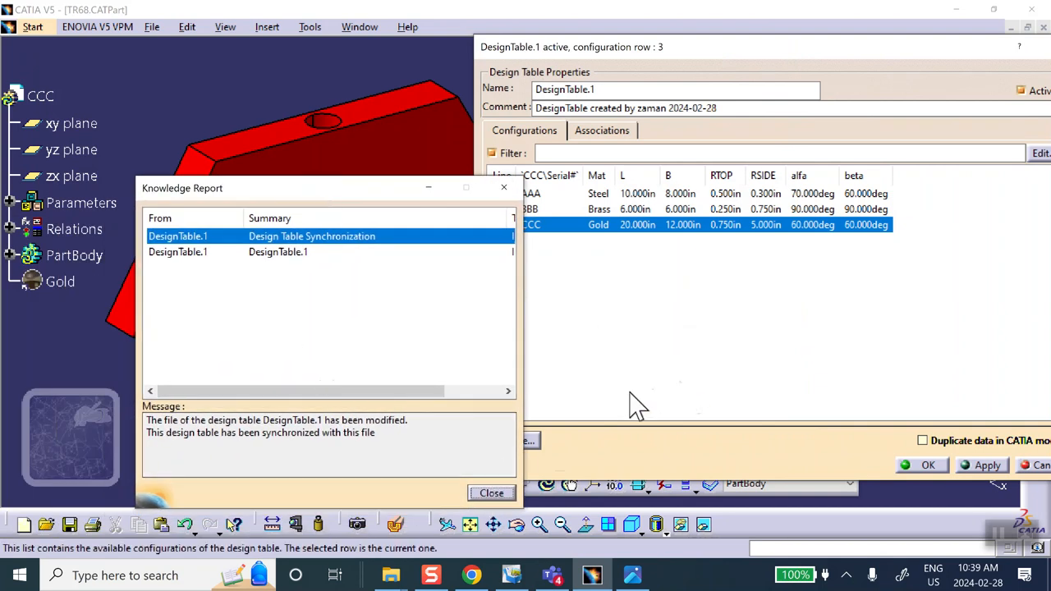
pyautogui.click(492, 493)
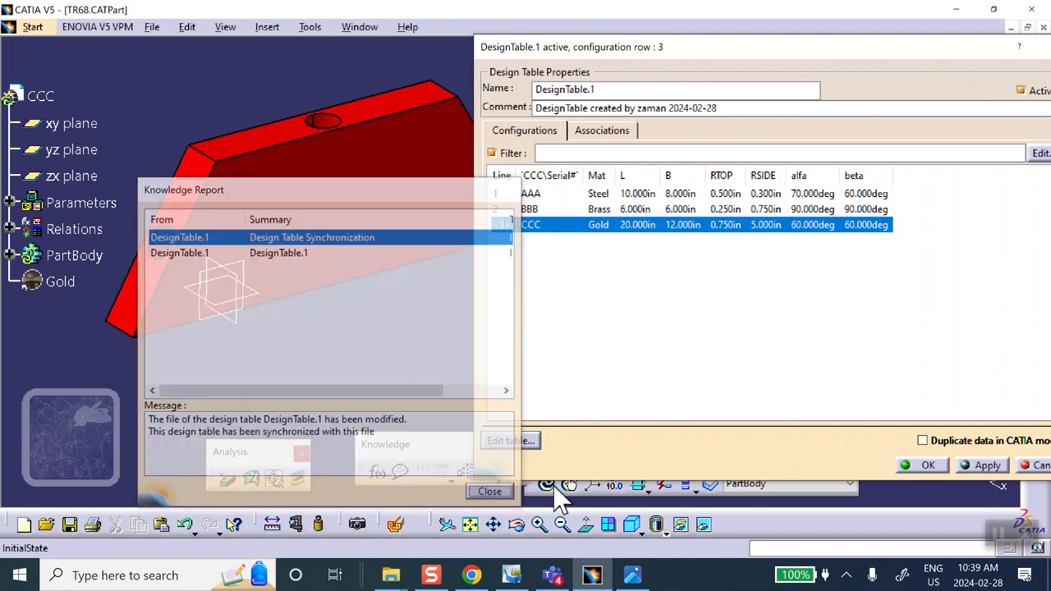
pyautogui.click(981, 469)
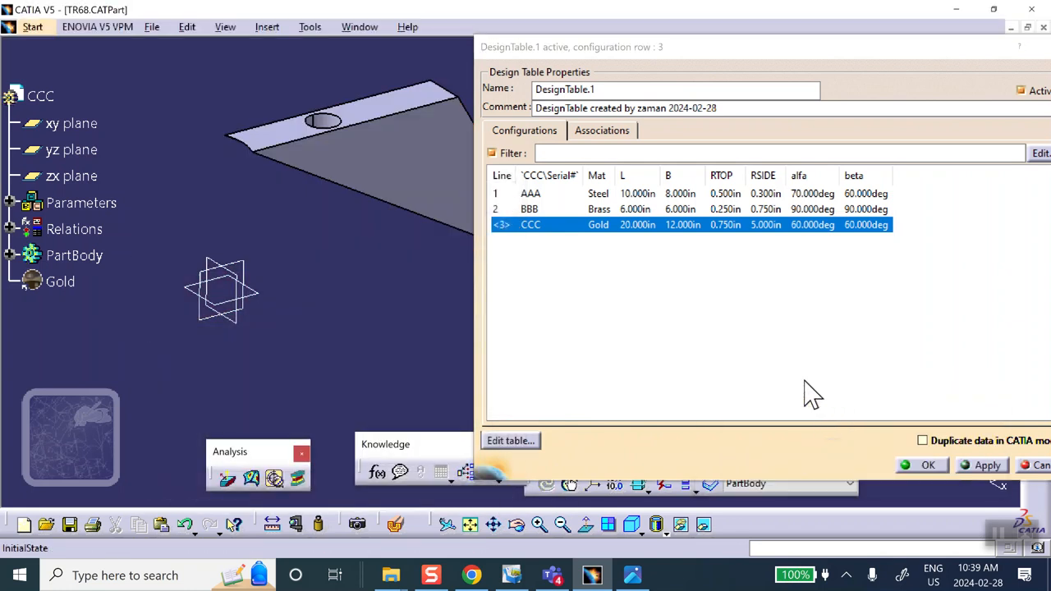
# Step: Examine the CCC block from several angles to check how the side hole cuts the body
pyautogui.moveTo(407, 237); pyautogui.dragTo(244, 417, button='middle')
pyautogui.moveTo(331, 134); pyautogui.dragTo(324, 279, button='middle')
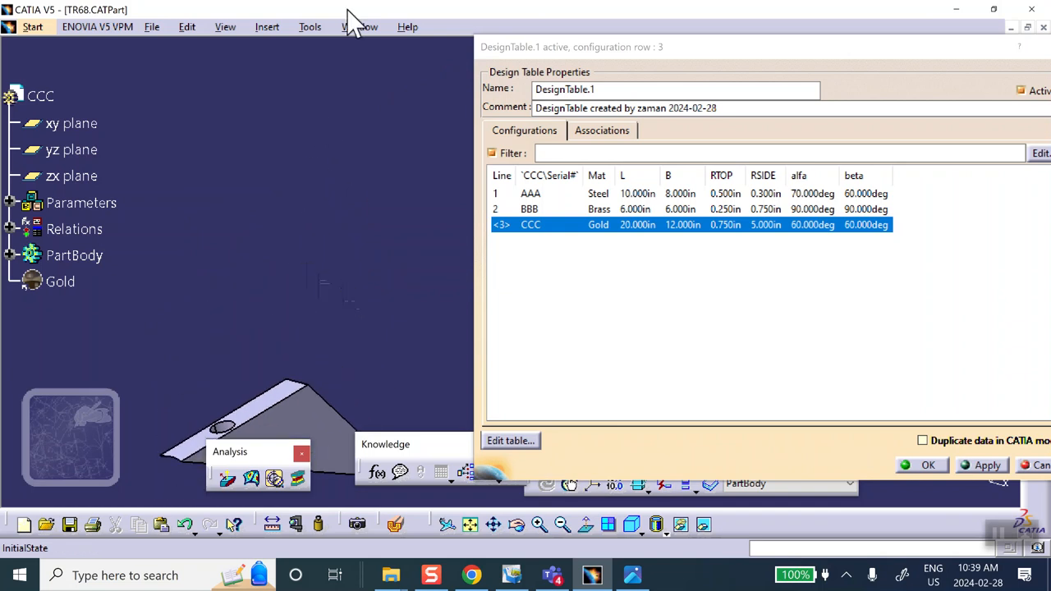
pyautogui.moveTo(338, 194); pyautogui.dragTo(302, 22, button='middle')
pyautogui.moveTo(319, 185); pyautogui.dragTo(317, 70, button='middle')
pyautogui.moveTo(327, 179); pyautogui.dragTo(289, 179, button='middle')
pyautogui.moveTo(411, 146); pyautogui.dragTo(312, 130, button='middle')
pyautogui.moveTo(305, 169); pyautogui.dragTo(31, 22, button='middle')
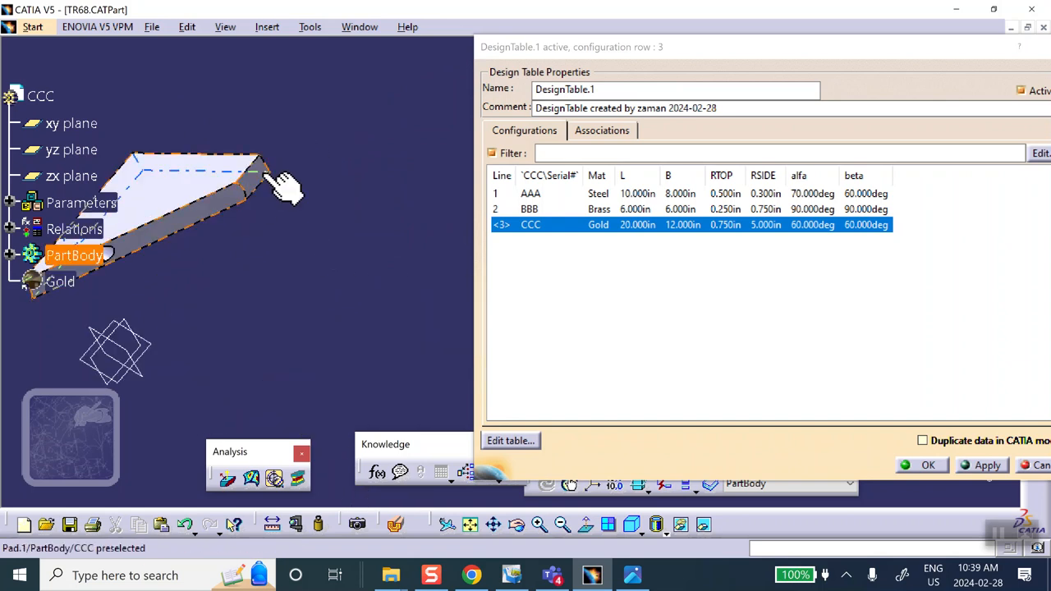
pyautogui.moveTo(324, 167); pyautogui.dragTo(410, 188, button='middle')
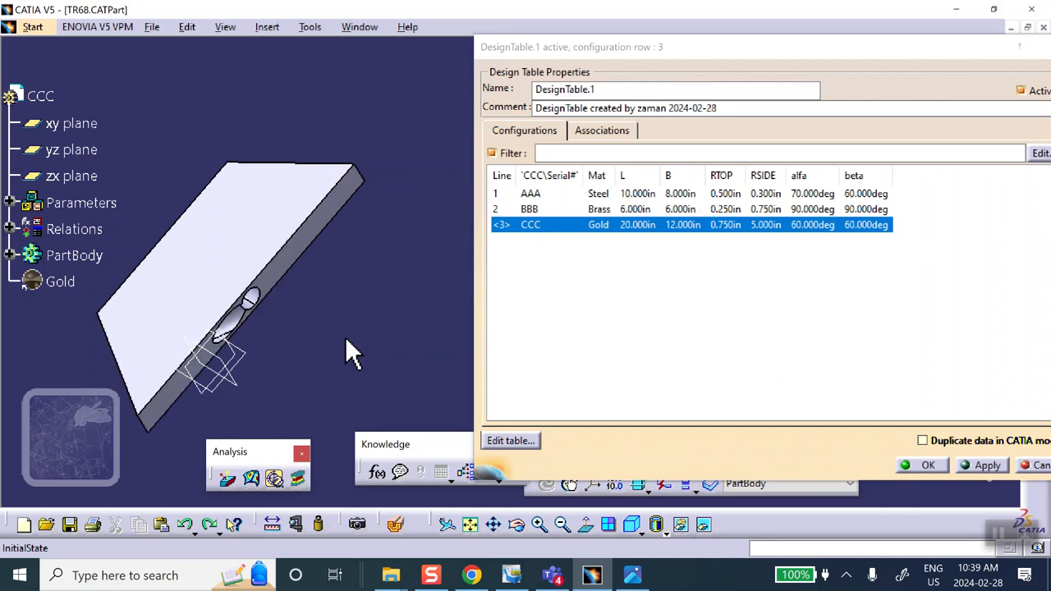
# Step: Accept the design table with the CCC configuration active and save the TR68 part
pyautogui.click(927, 467)
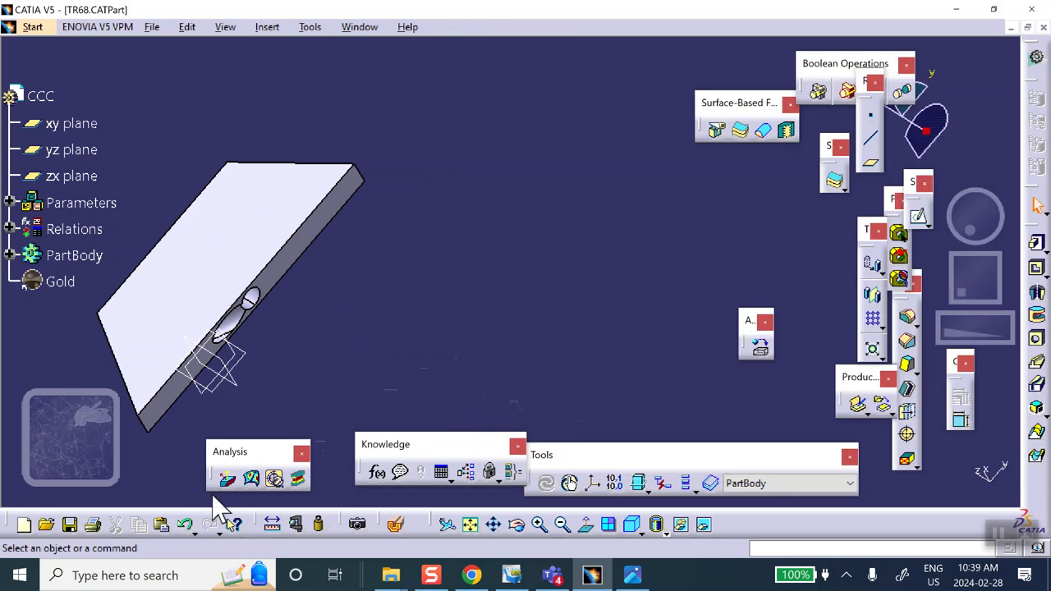
pyautogui.moveTo(346, 233); pyautogui.dragTo(600, 399, button='middle')
pyautogui.moveTo(508, 289); pyautogui.dragTo(484, 389, button='middle')
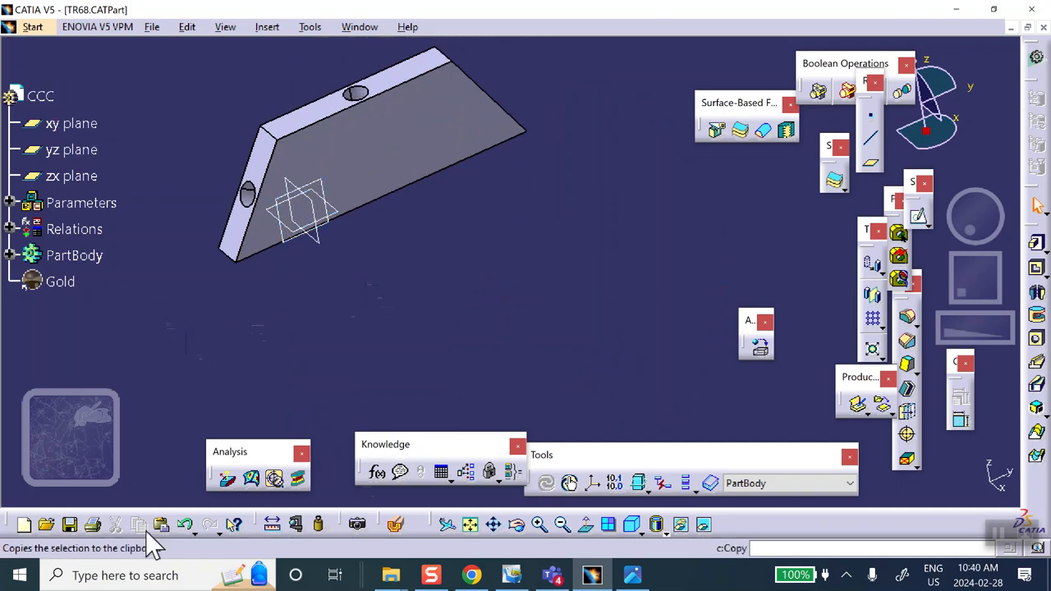
pyautogui.click(66, 527)
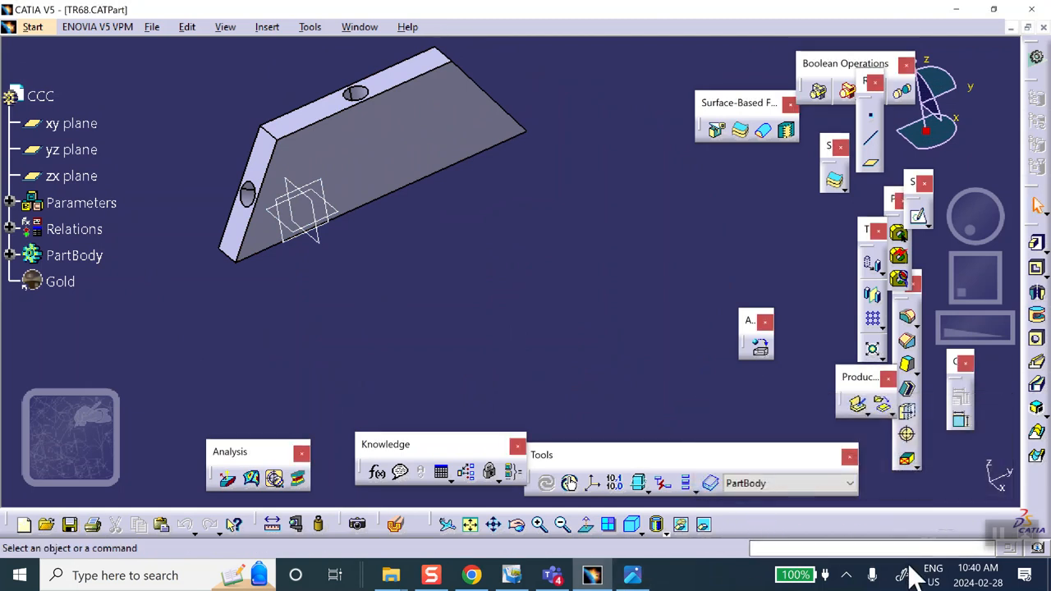
pyautogui.click(846, 575)
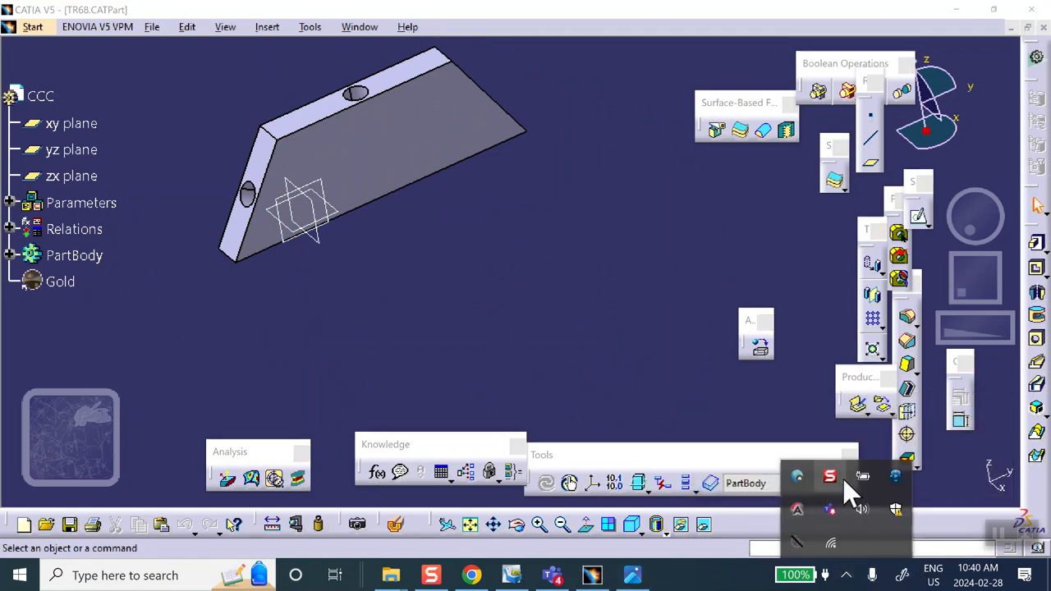